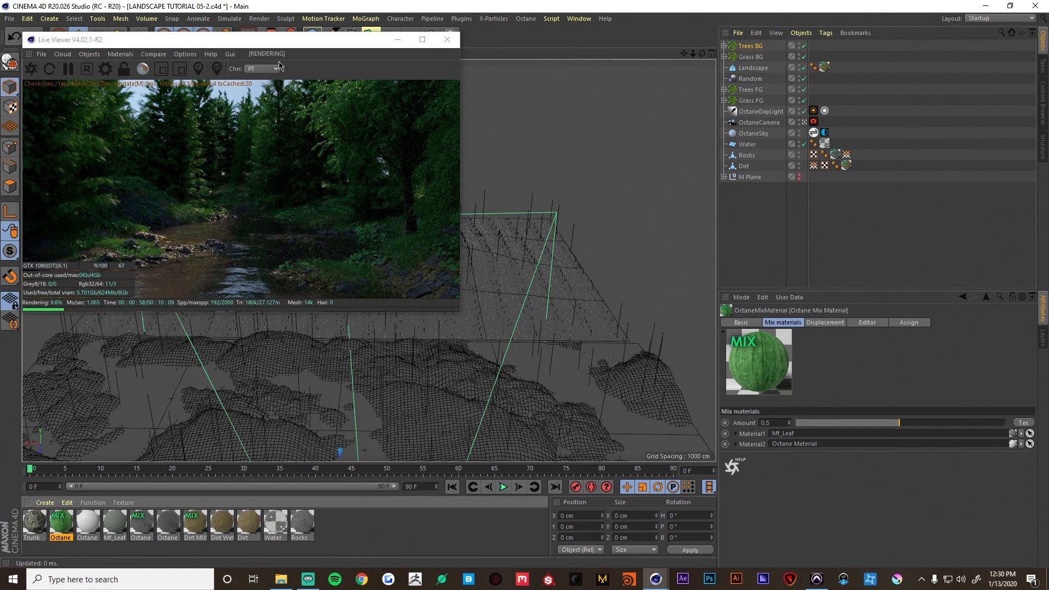
Move the Live Viewer window clear and add an Octane Fog Volume to the scene
{"action": "mouse_move", "coordinate": [289, 44]}
{"action": "left_mouse_down"}
{"action": "mouse_move", "coordinate": [460, 56]}
{"action": "mouse_move", "coordinate": [231, 46]}
{"action": "mouse_move", "coordinate": [288, 61]}
{"action": "left_mouse_up"}
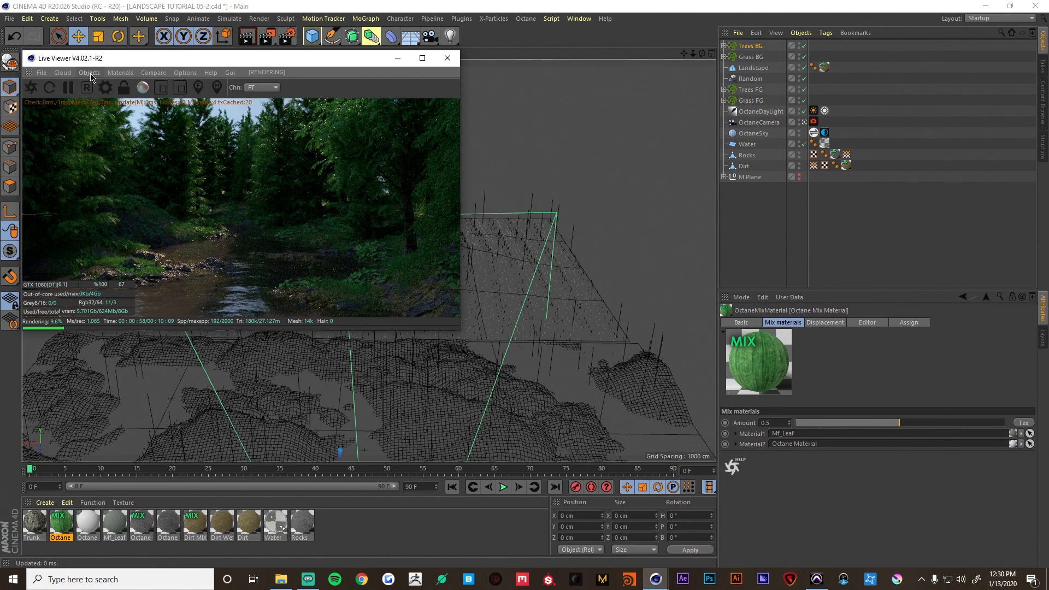
{"action": "left_click_drag", "start_coordinate": [105, 64], "coordinate": [246, 78]}
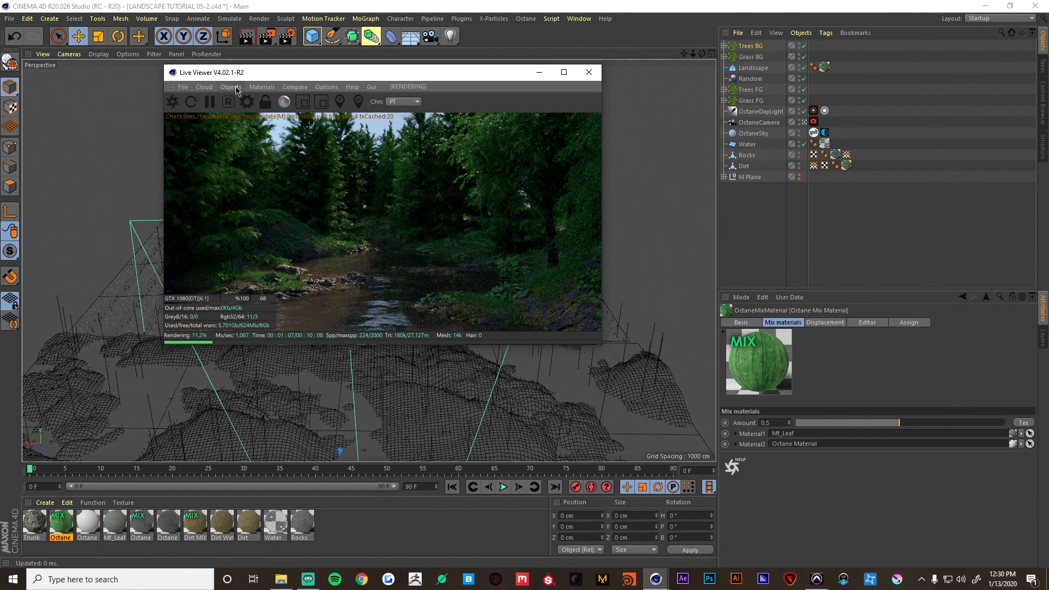
{"action": "left_click", "coordinate": [231, 87]}
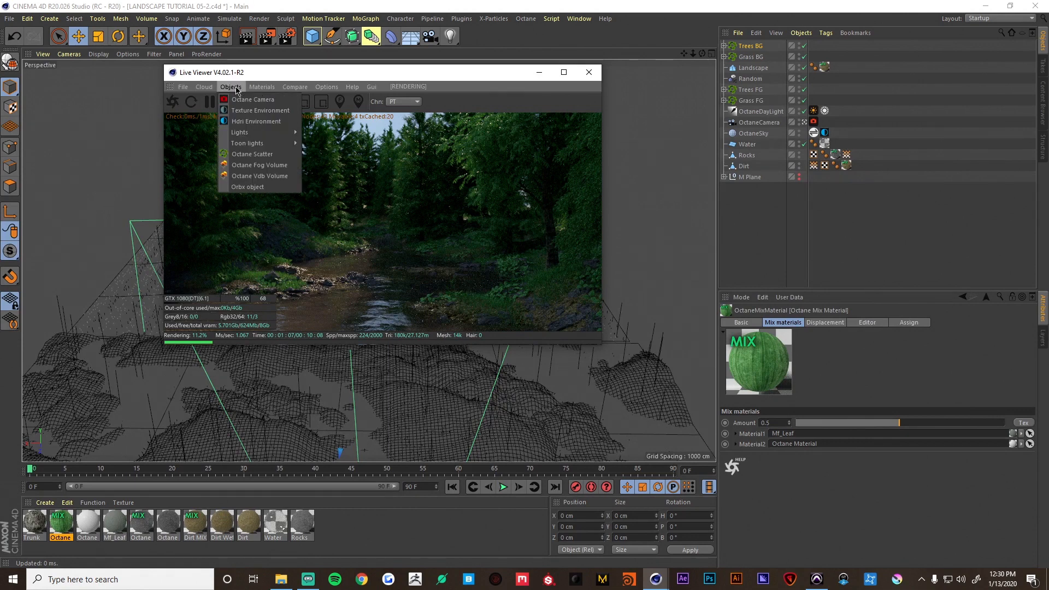
{"action": "left_click", "coordinate": [254, 165]}
Shrink the Live Viewer window and park it in a corner of the viewport, clear of the working area
{"action": "left_click_drag", "start_coordinate": [282, 76], "coordinate": [173, 68]}
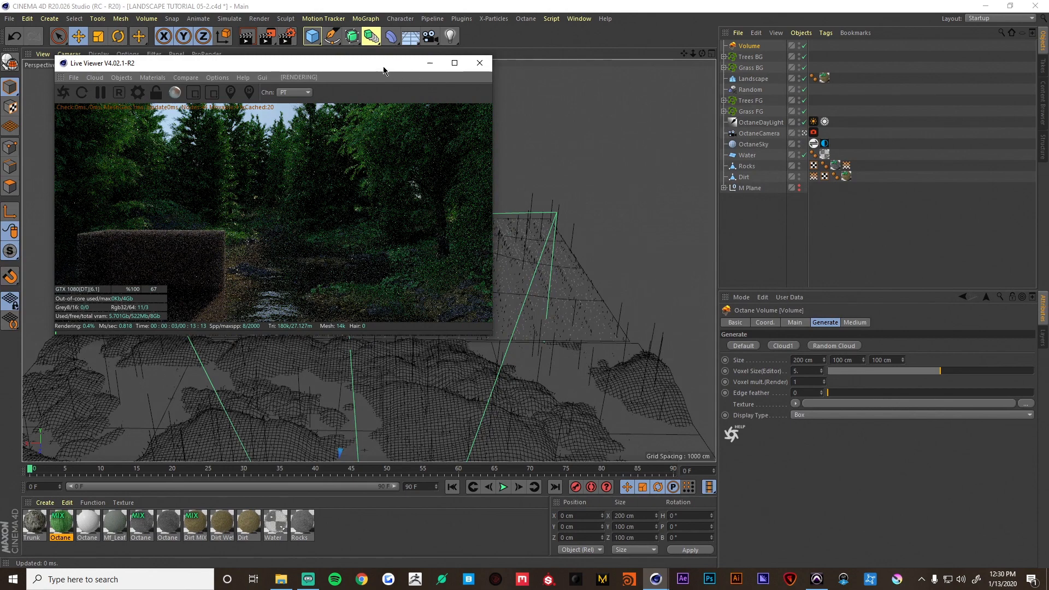
{"action": "left_click_drag", "start_coordinate": [384, 70], "coordinate": [436, 83]}
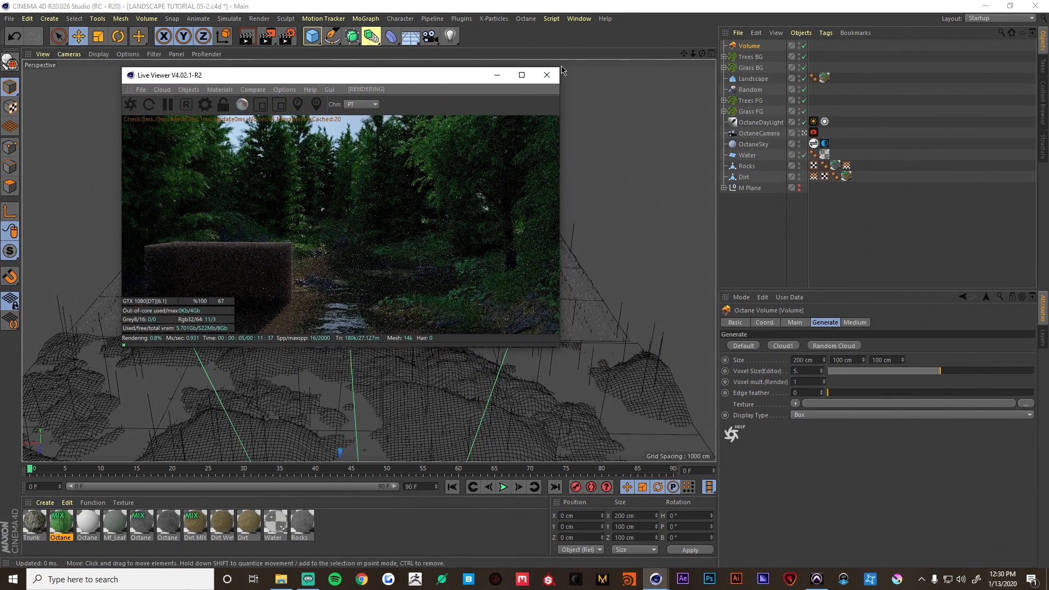
{"action": "left_click_drag", "start_coordinate": [560, 66], "coordinate": [427, 131]}
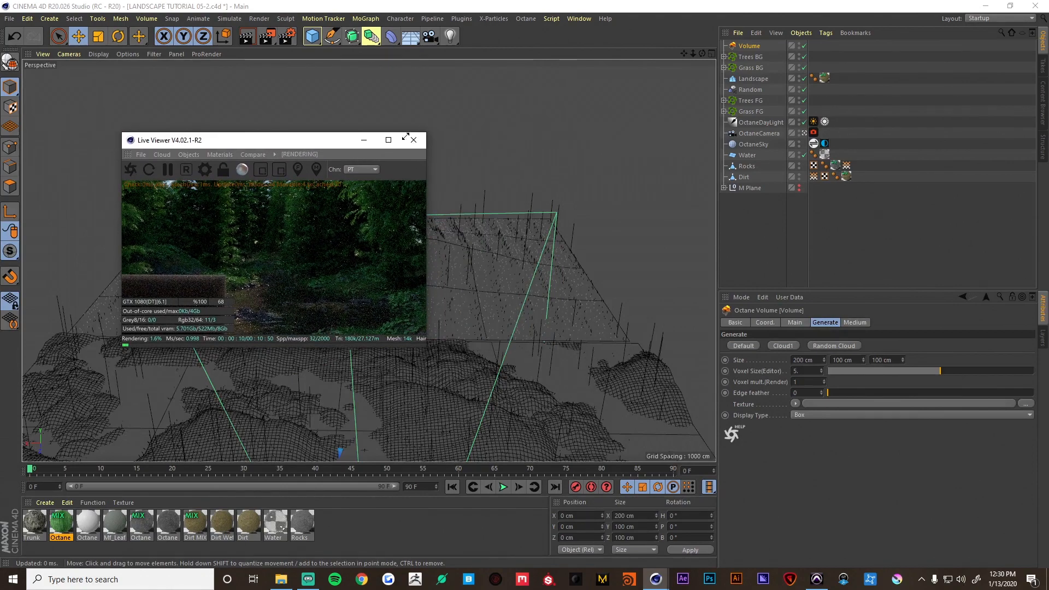
{"action": "left_click_drag", "start_coordinate": [318, 145], "coordinate": [216, 62]}
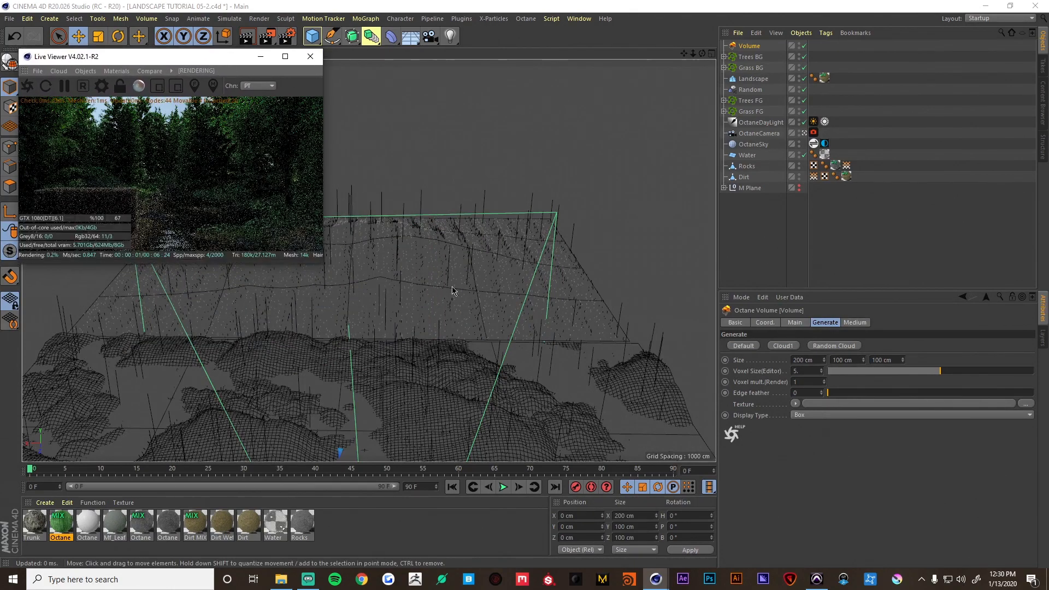
Move the fog volume into the camera's view at about X -197 cm and Z -550 cm
{"action": "middle_click_drag", "start_coordinate": [351, 376], "coordinate": [434, 246], "text": "alt"}
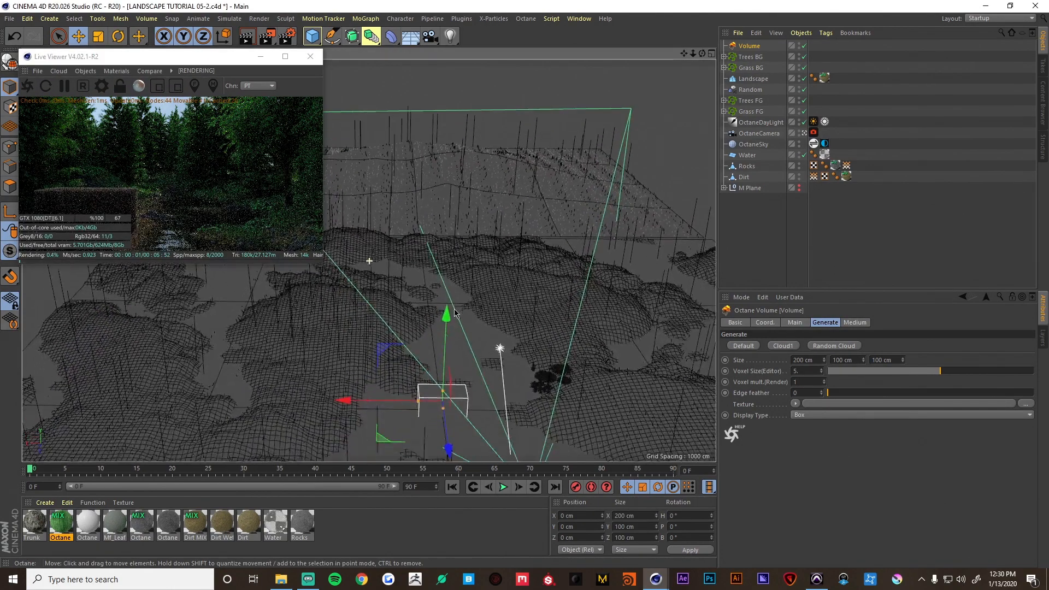
{"action": "right_click_drag", "start_coordinate": [439, 385], "coordinate": [451, 379], "text": "alt"}
{"action": "left_click_drag", "start_coordinate": [451, 379], "coordinate": [441, 427], "text": "alt"}
{"action": "middle_click_drag", "start_coordinate": [442, 426], "coordinate": [433, 374], "text": "alt"}
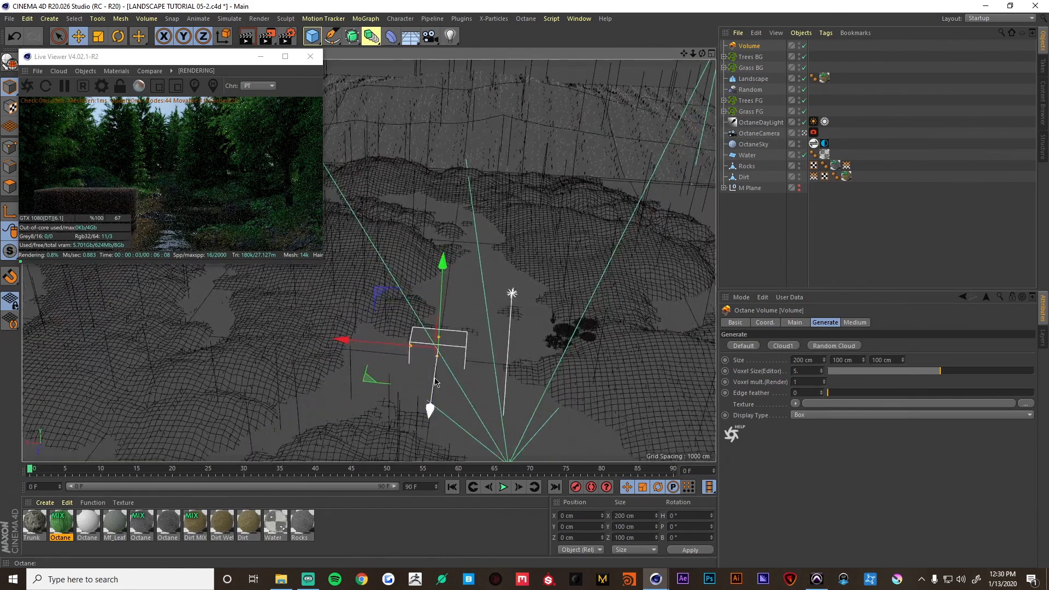
{"action": "left_click_drag", "start_coordinate": [434, 377], "coordinate": [457, 306]}
{"action": "left_click_drag", "start_coordinate": [355, 270], "coordinate": [404, 275]}
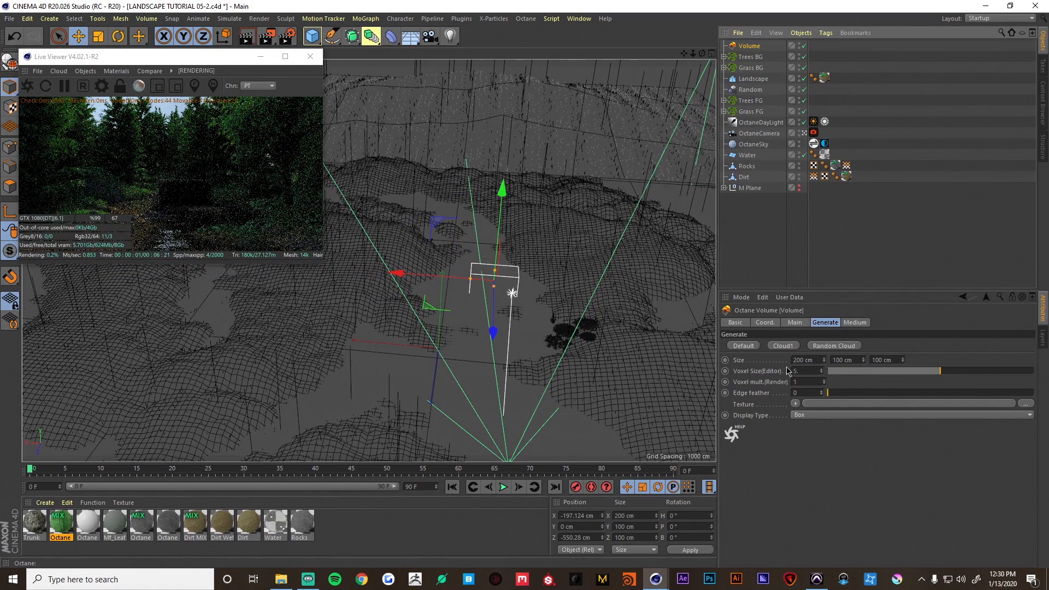
Raise the fog volume's voxel size to about 66 and stretch the box to about 1564 × 1824 × 2165 cm
{"action": "left_click_drag", "start_coordinate": [1010, 373], "coordinate": [988, 375]}
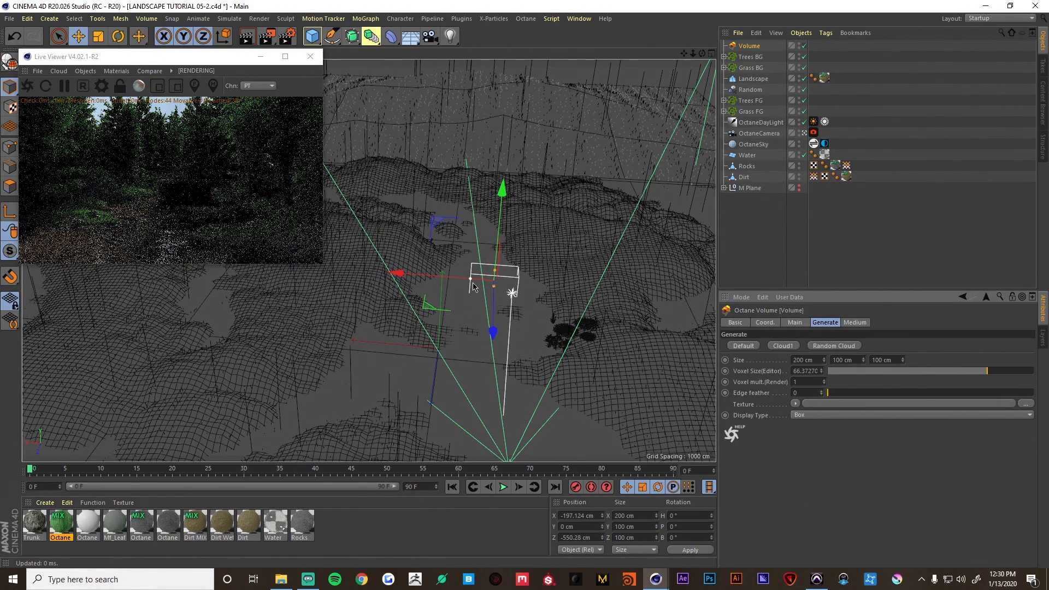
{"action": "left_click_drag", "start_coordinate": [471, 279], "coordinate": [317, 266]}
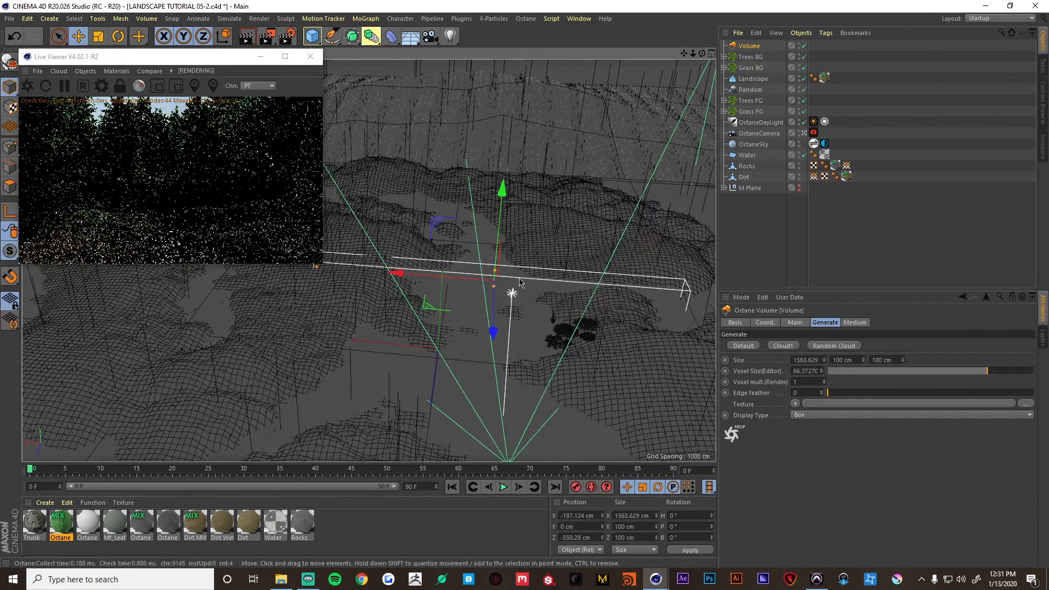
{"action": "left_click_drag", "start_coordinate": [494, 271], "coordinate": [523, 45]}
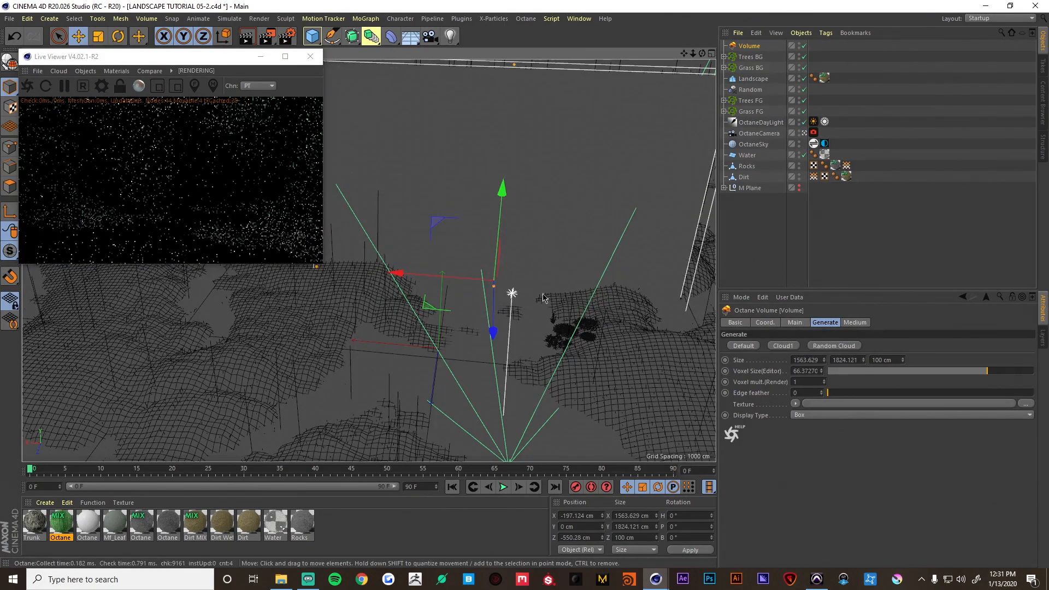
{"action": "right_click_drag", "start_coordinate": [537, 298], "coordinate": [470, 324], "text": "alt"}
{"action": "left_click_drag", "start_coordinate": [470, 323], "coordinate": [402, 323], "text": "alt"}
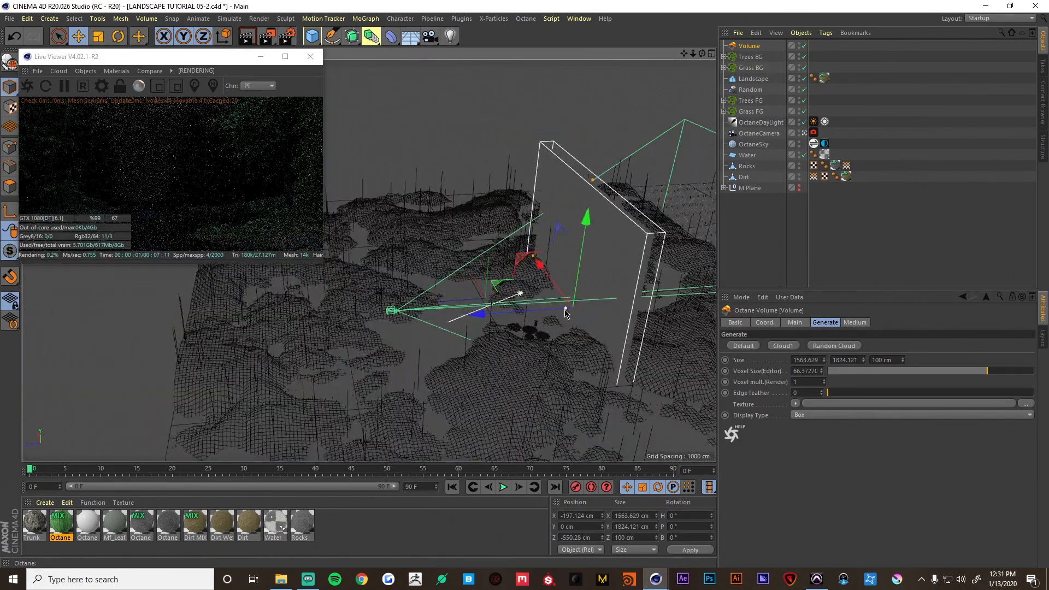
{"action": "left_click_drag", "start_coordinate": [565, 308], "coordinate": [394, 314]}
Enlarge the fog volume to about 2918 × 2043 × 3841 cm and shift it to about Z -1337 cm
{"action": "left_click_drag", "start_coordinate": [507, 360], "coordinate": [588, 372], "text": "alt"}
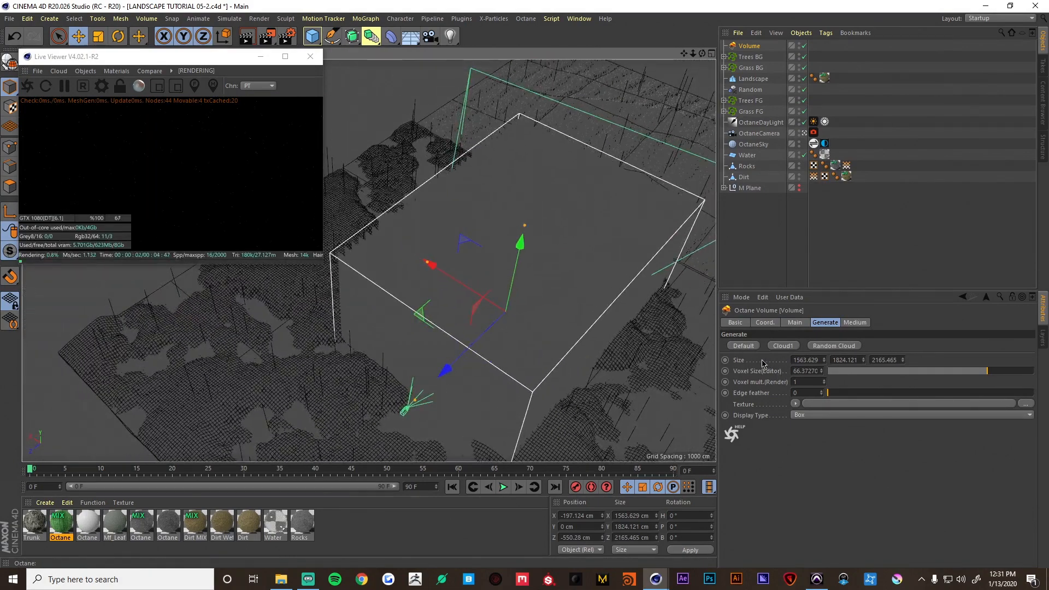
{"action": "left_click_drag", "start_coordinate": [429, 264], "coordinate": [496, 274]}
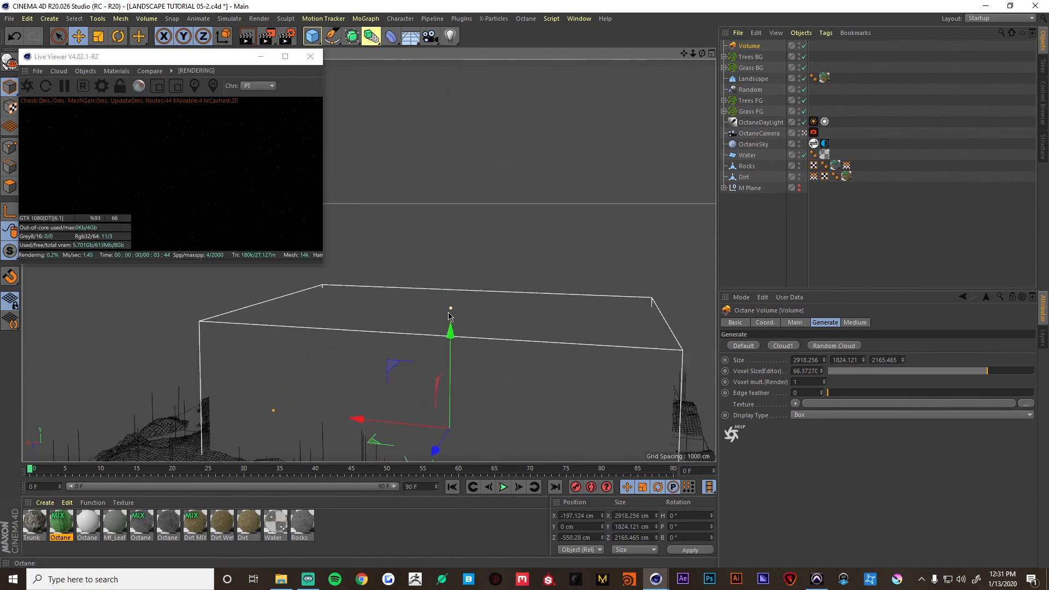
{"action": "left_click_drag", "start_coordinate": [449, 316], "coordinate": [293, 309]}
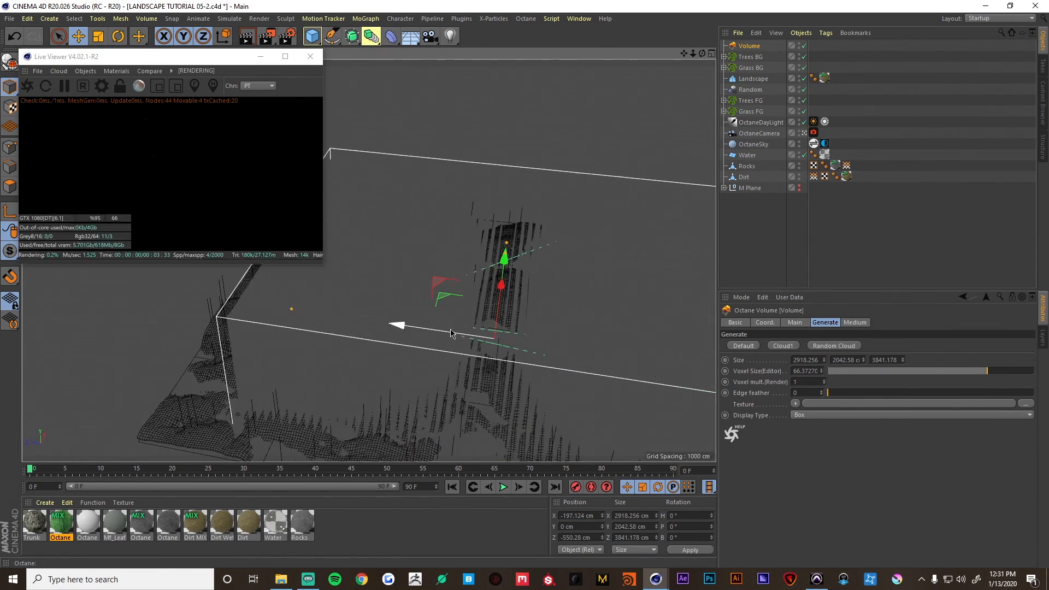
{"action": "left_click_drag", "start_coordinate": [451, 333], "coordinate": [533, 345]}
Lengthen the fog volume's depth to about 4756 cm and shift it to about Z -1859 cm
{"action": "left_click_drag", "start_coordinate": [462, 375], "coordinate": [488, 307], "text": "alt"}
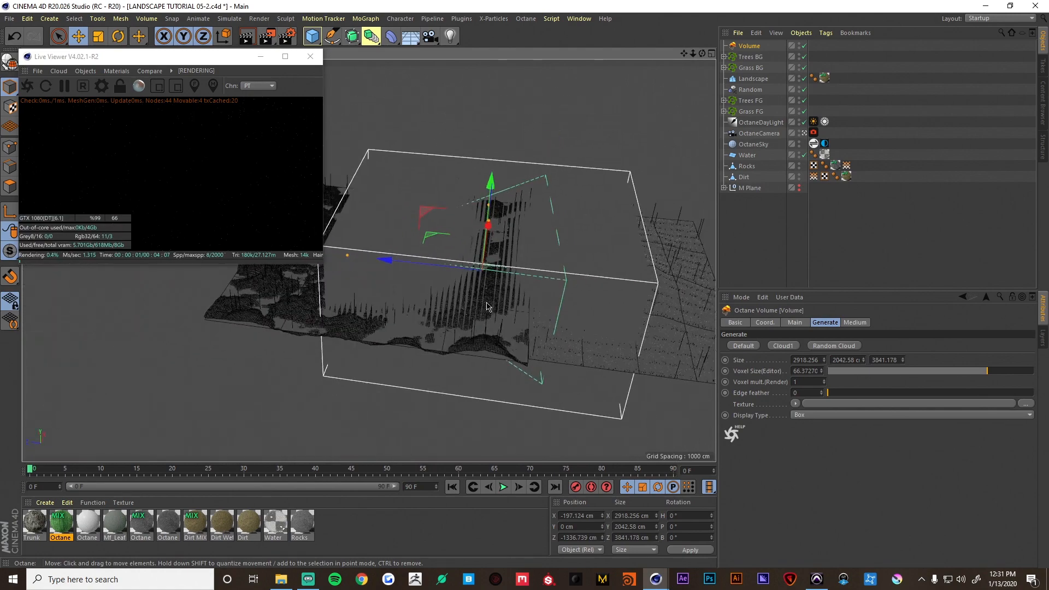
{"action": "middle_click_drag", "start_coordinate": [487, 304], "coordinate": [539, 327], "text": "alt"}
{"action": "left_click_drag", "start_coordinate": [398, 277], "coordinate": [362, 272]}
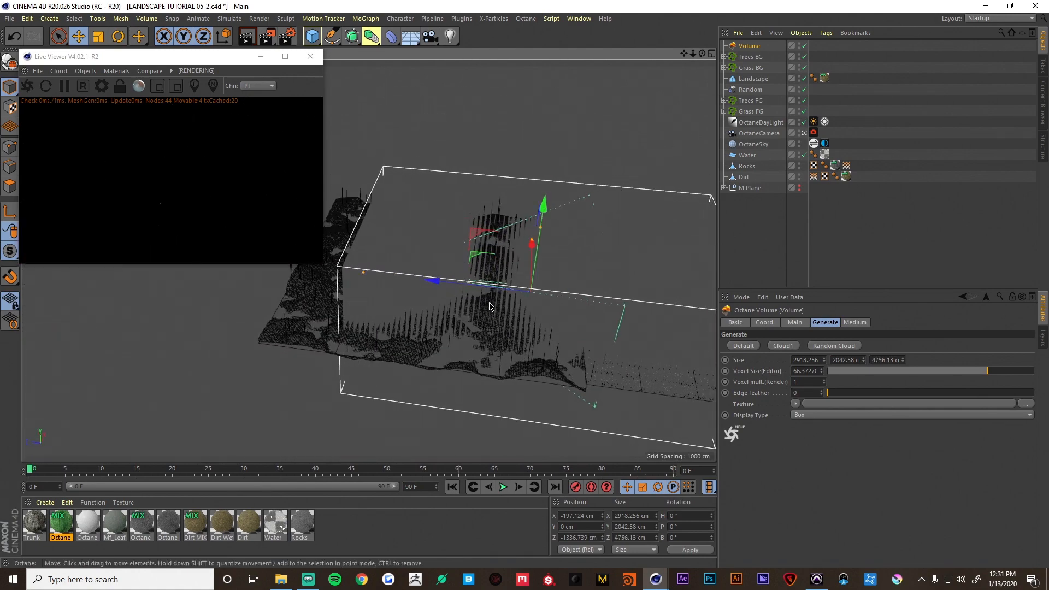
{"action": "left_click_drag", "start_coordinate": [479, 285], "coordinate": [518, 290]}
Widen the fog volume to about 4237 cm and raise it to about Y 733 cm
{"action": "left_click_drag", "start_coordinate": [490, 323], "coordinate": [616, 351], "text": "alt"}
{"action": "middle_click_drag", "start_coordinate": [468, 296], "coordinate": [540, 291], "text": "alt"}
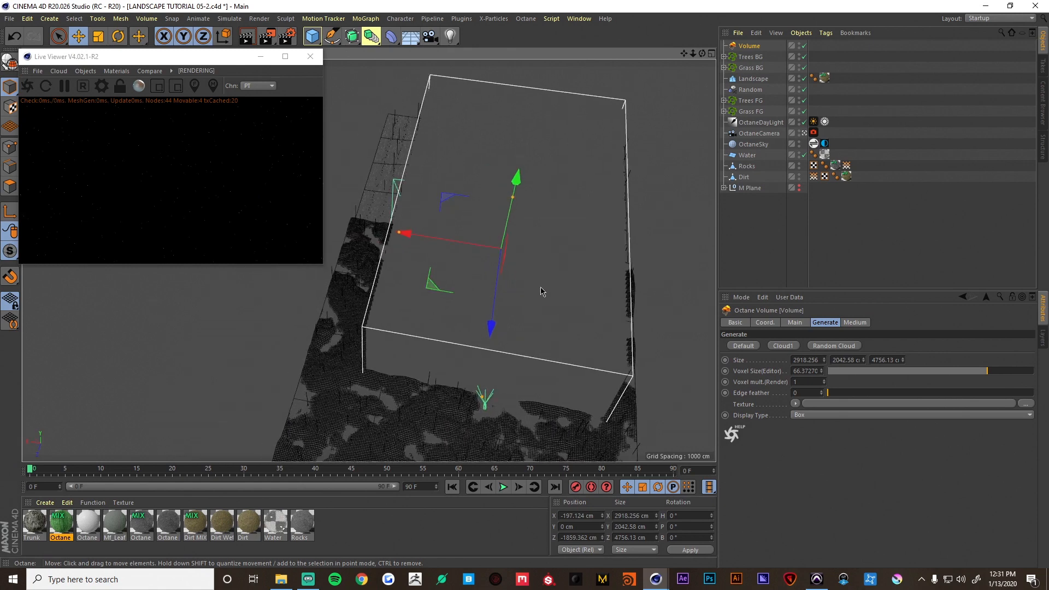
{"action": "left_click_drag", "start_coordinate": [399, 232], "coordinate": [355, 224]}
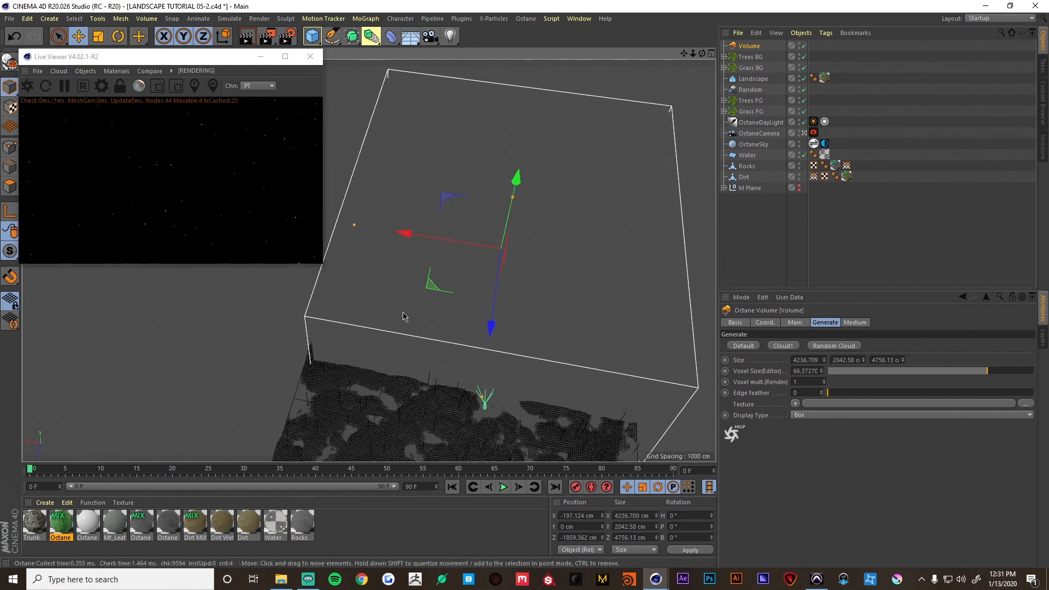
{"action": "left_click_drag", "start_coordinate": [404, 317], "coordinate": [485, 258], "text": "alt"}
{"action": "left_click_drag", "start_coordinate": [353, 217], "coordinate": [354, 172]}
{"action": "left_click_drag", "start_coordinate": [596, 402], "coordinate": [505, 379], "text": "alt"}
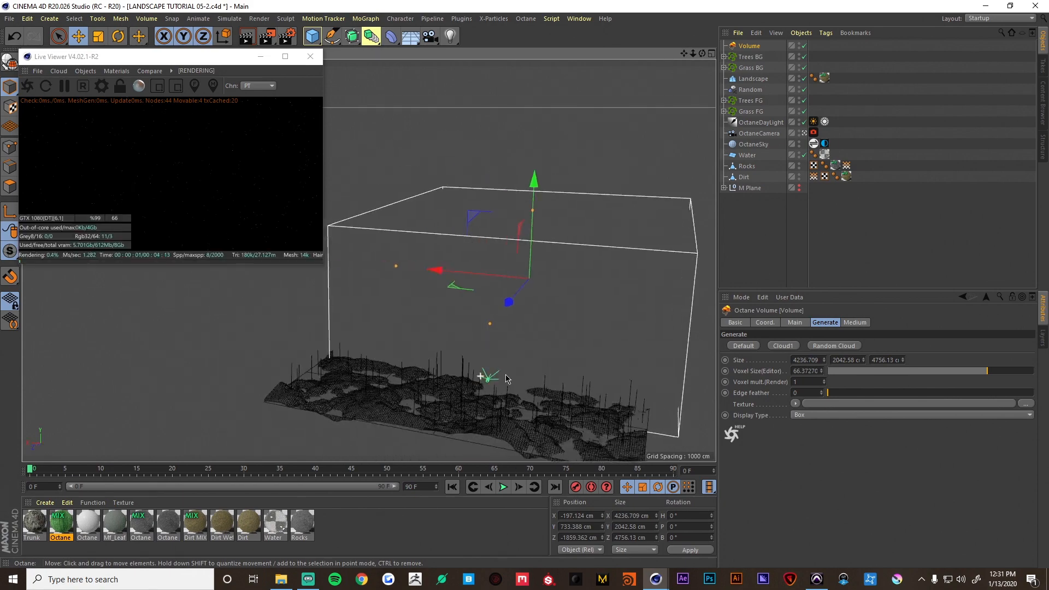
Open the volume medium's absorption and scattering settings and set the absorption colour to near-white, R 1, G 1, B about 0.997
{"action": "right_click_drag", "start_coordinate": [506, 376], "coordinate": [567, 368], "text": "alt"}
{"action": "left_click_drag", "start_coordinate": [518, 380], "coordinate": [506, 399], "text": "alt"}
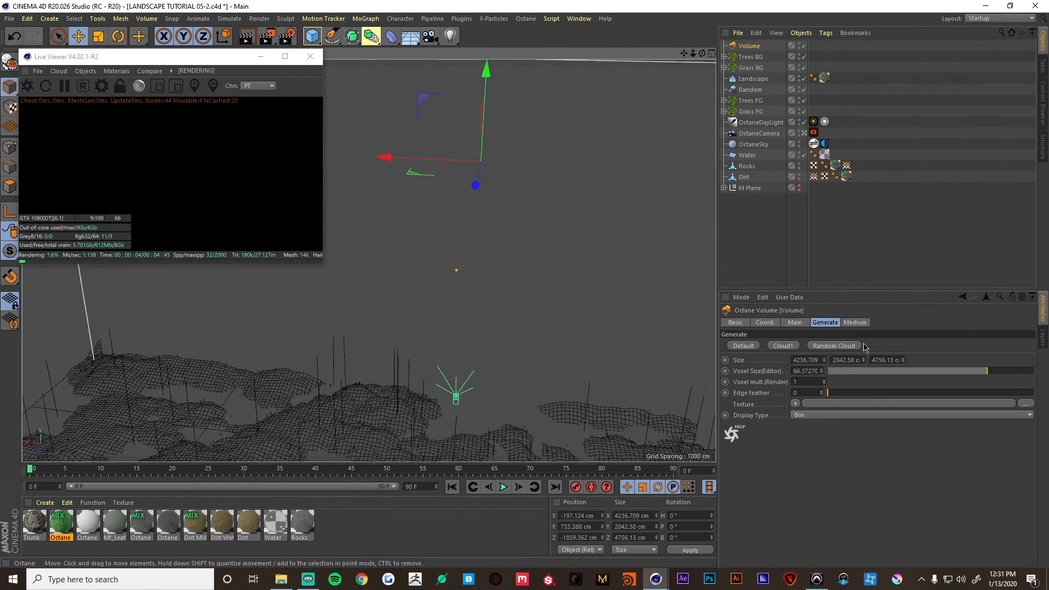
{"action": "left_click", "coordinate": [859, 323]}
{"action": "left_click", "coordinate": [798, 362]}
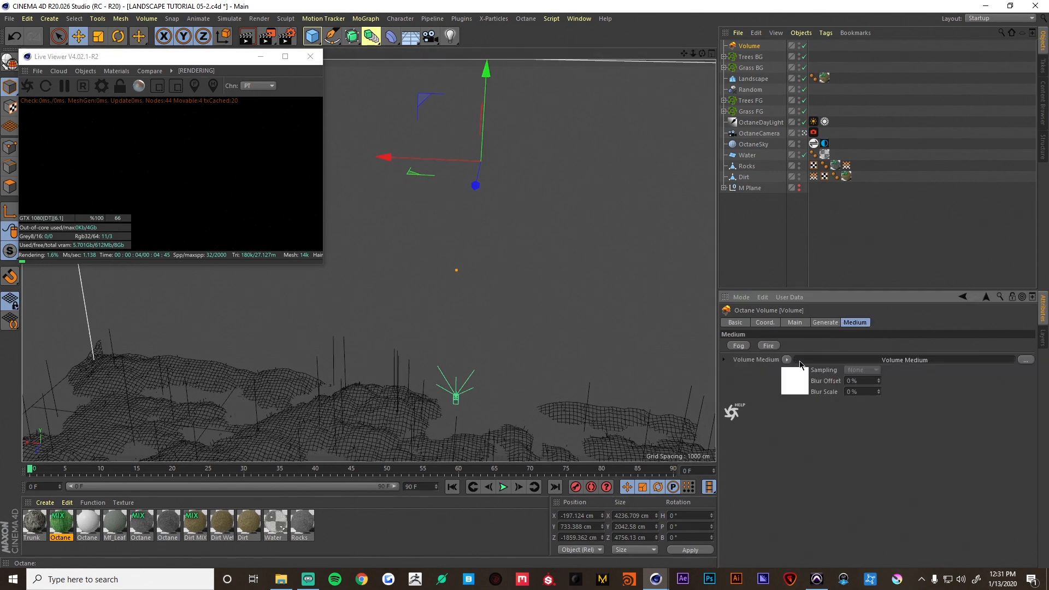
{"action": "left_click", "coordinate": [735, 346]}
{"action": "left_click", "coordinate": [742, 425]}
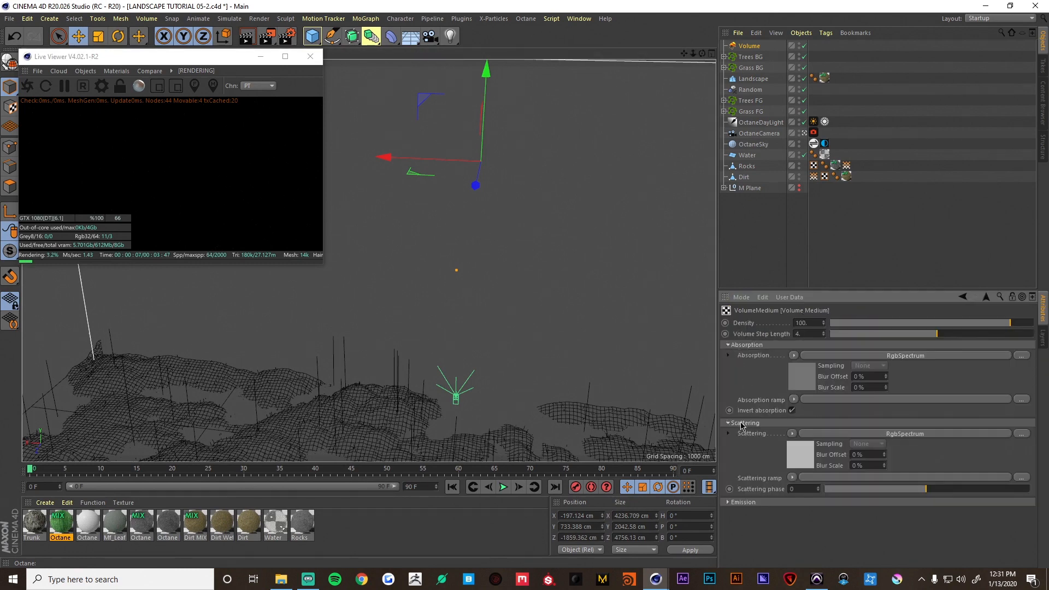
{"action": "left_click", "coordinate": [808, 358]}
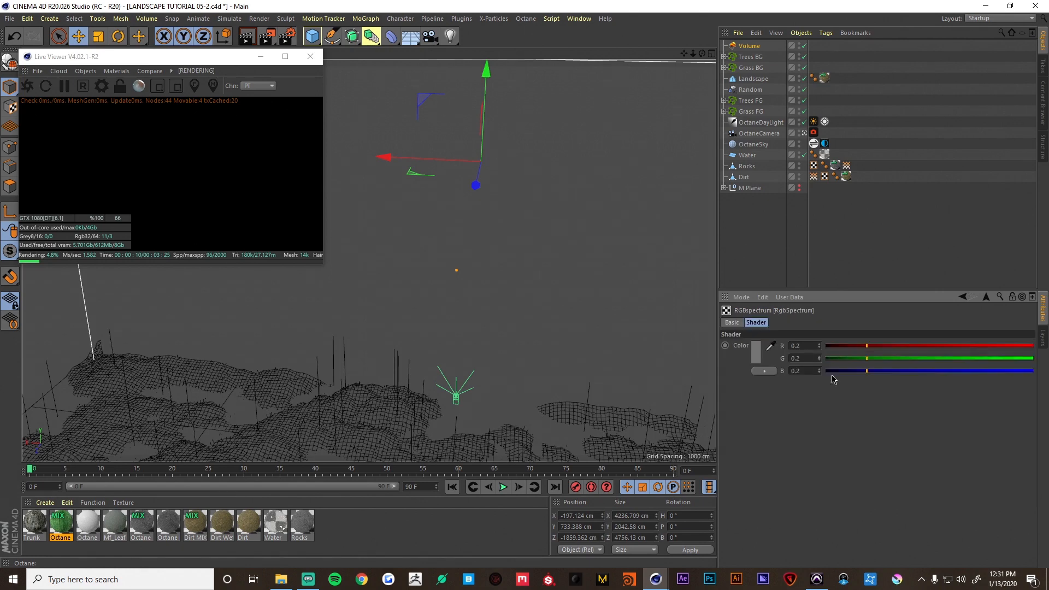
{"action": "left_click", "coordinate": [1033, 371]}
{"action": "left_click", "coordinate": [1032, 359]}
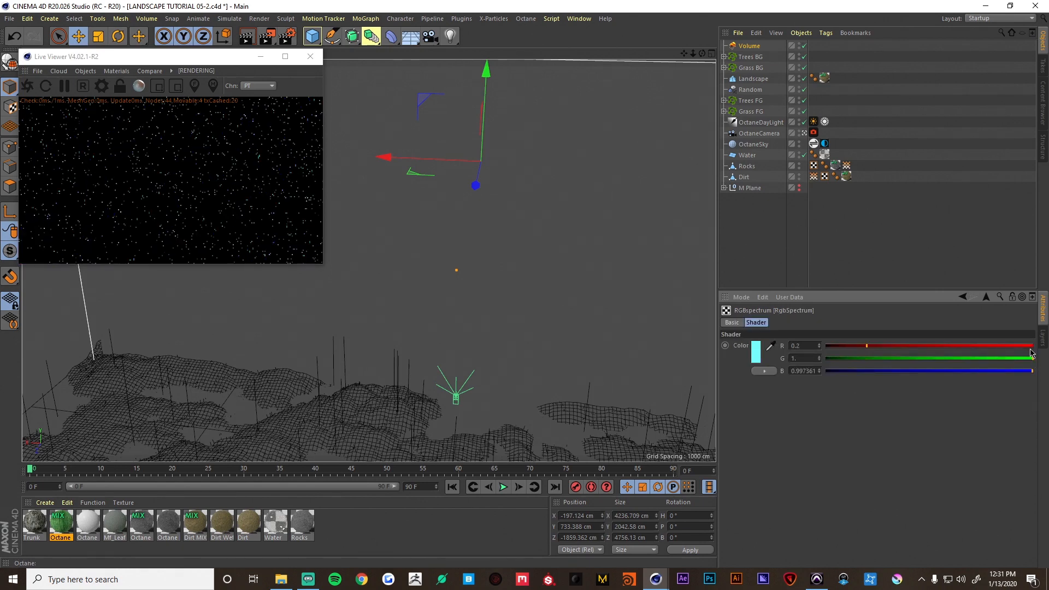
{"action": "left_click", "coordinate": [1033, 346]}
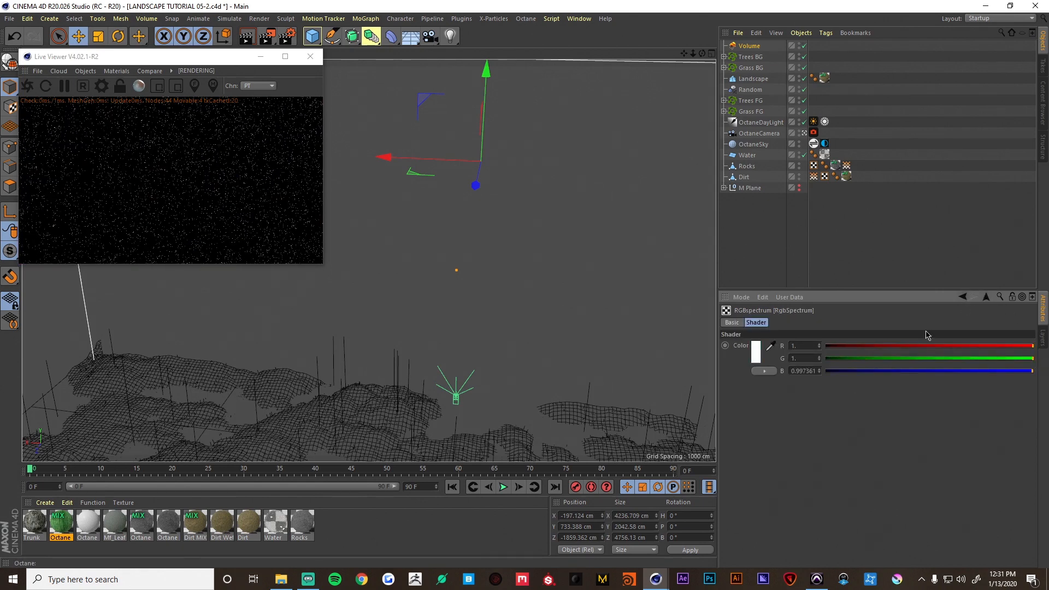
{"action": "left_click", "coordinate": [963, 298]}
Set the medium's scattering colour to near-white, R about 0.971, G and B about 0.979
{"action": "left_click", "coordinate": [793, 461]}
{"action": "left_click", "coordinate": [1029, 372]}
{"action": "left_click", "coordinate": [1029, 359]}
{"action": "left_click", "coordinate": [1027, 346]}
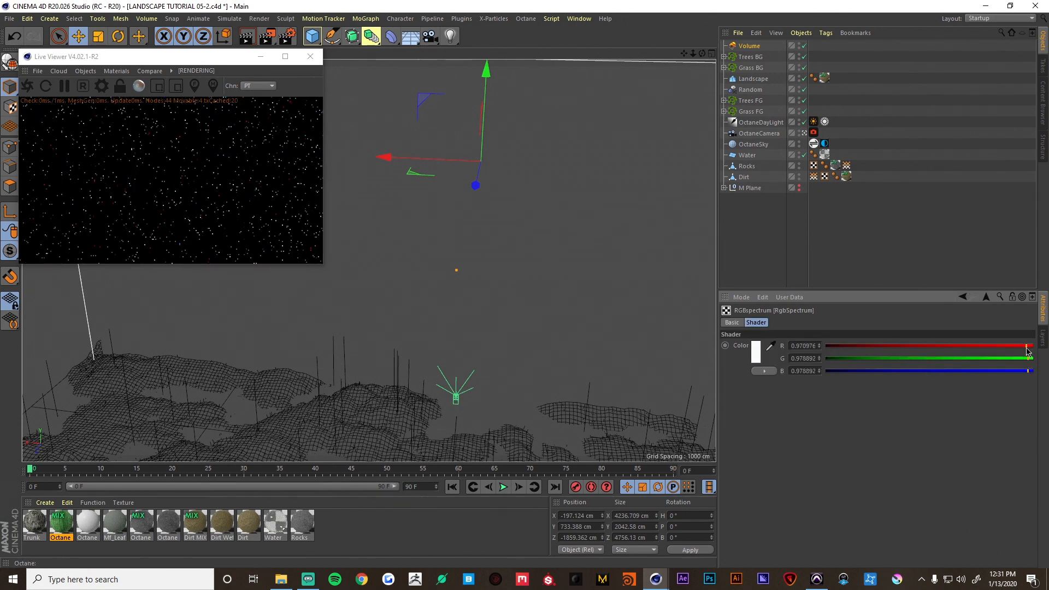
{"action": "left_click", "coordinate": [963, 297]}
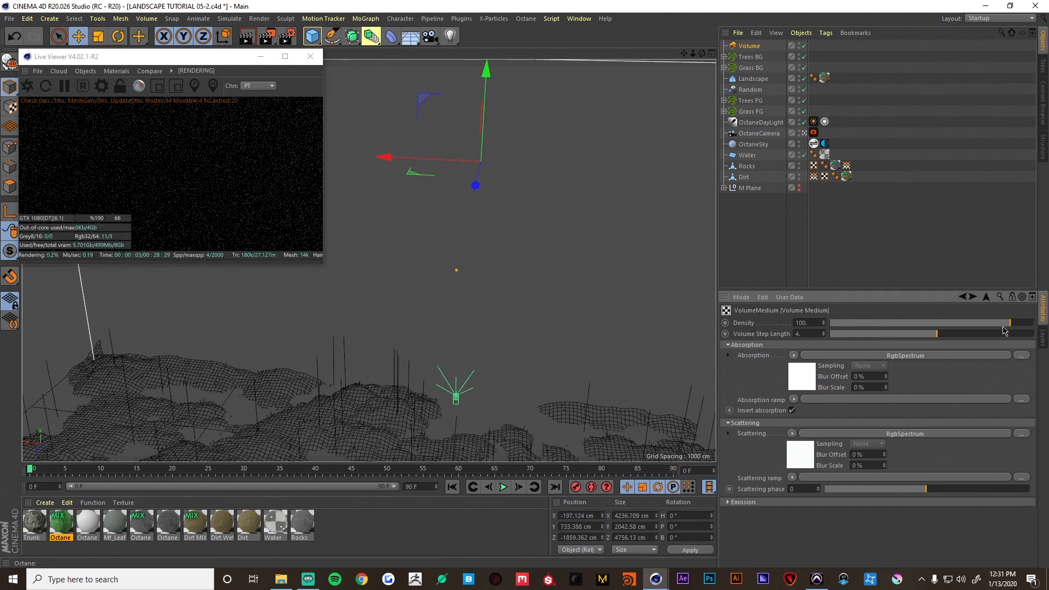
Lower the volume medium's density to about 0.03 and hide the render info in the Live Viewer
{"action": "left_click_drag", "start_coordinate": [1003, 327], "coordinate": [920, 325]}
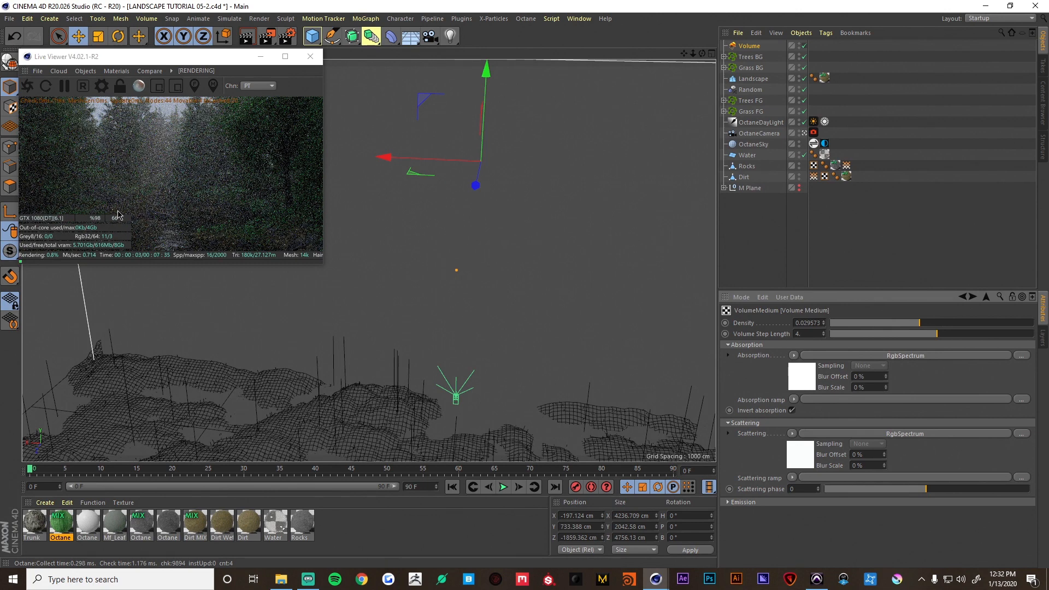
{"action": "right_click", "coordinate": [109, 244]}
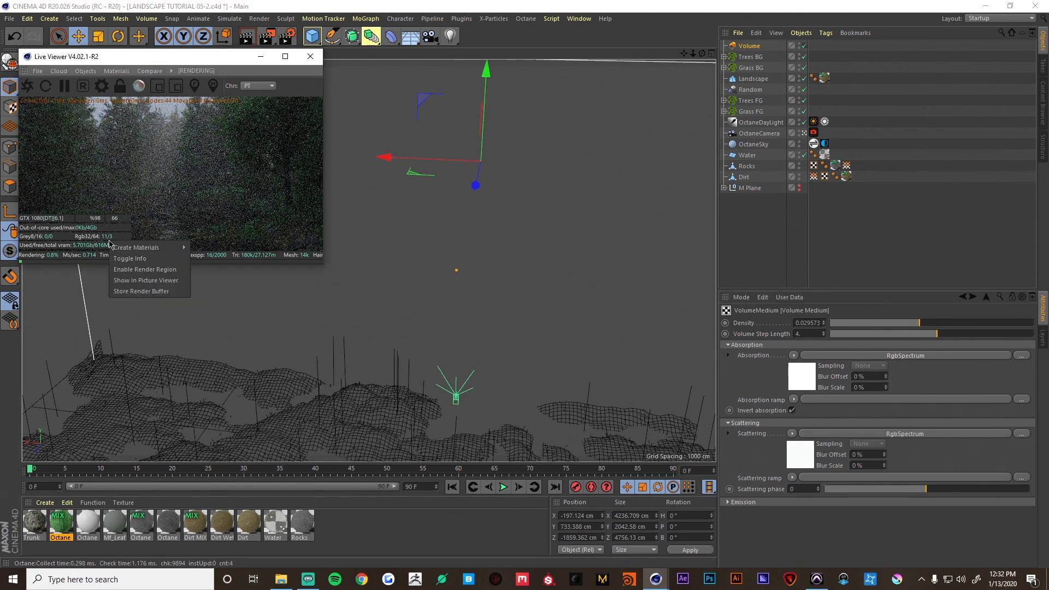
{"action": "left_click", "coordinate": [126, 264]}
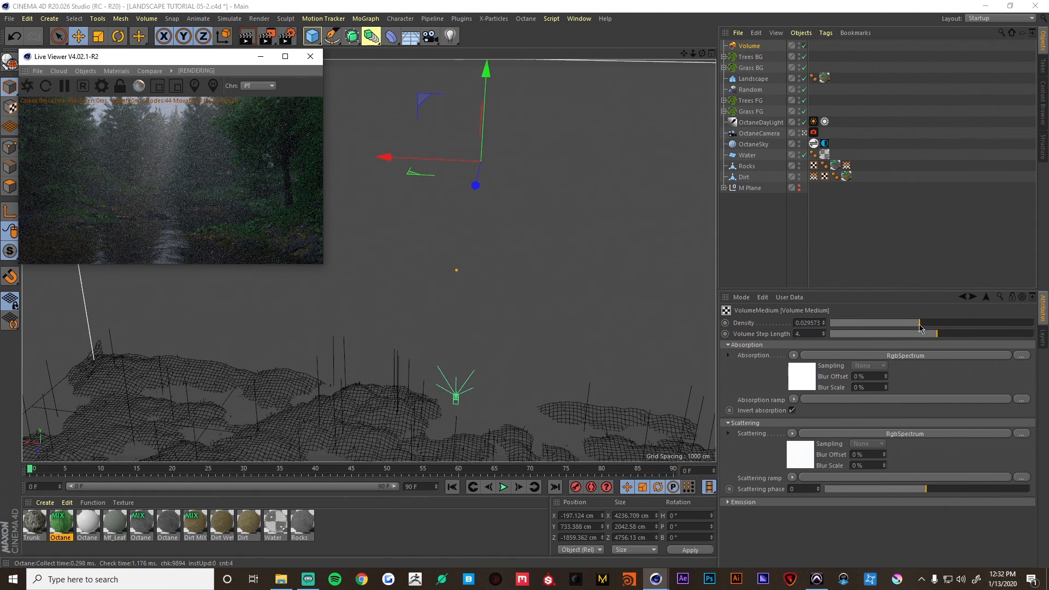
Lower the medium's density to about 0.0046 and raise its scattering phase to about 0.77
{"action": "left_click_drag", "start_coordinate": [922, 328], "coordinate": [901, 327]}
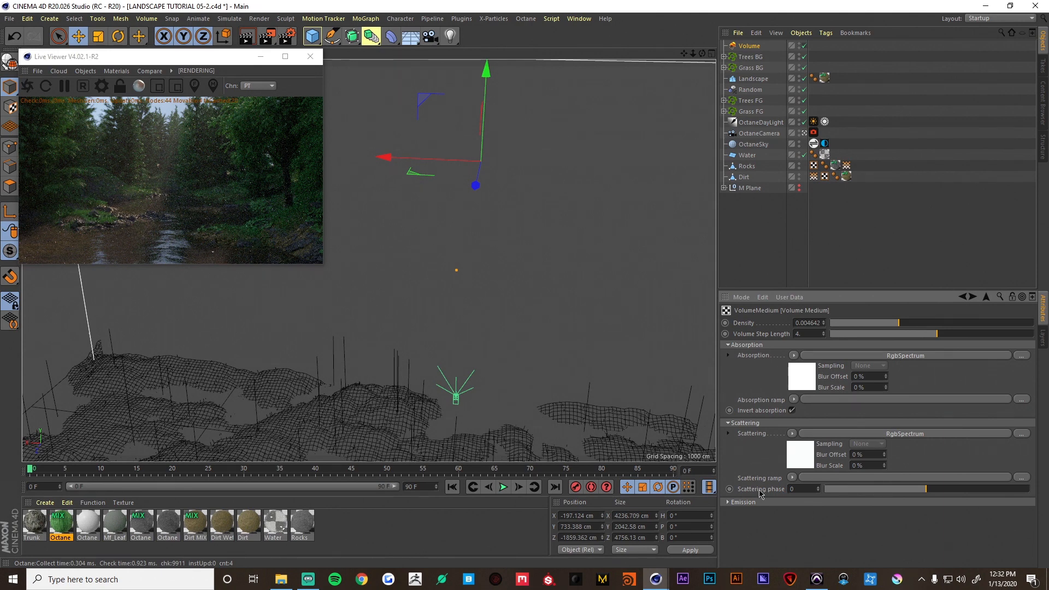
{"action": "left_click", "coordinate": [1007, 490]}
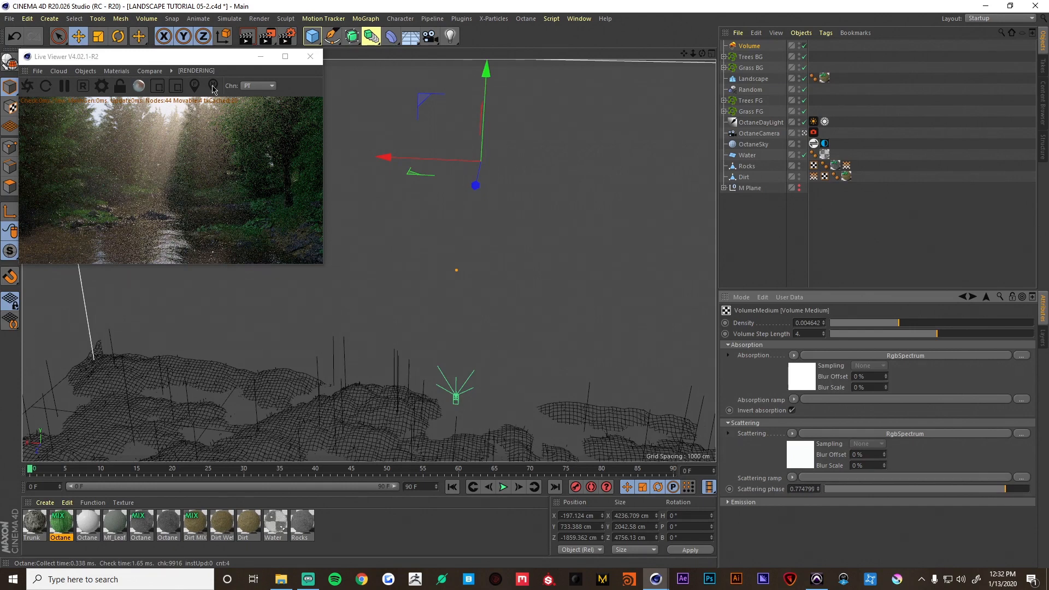
Lower the volume medium's density to about 0.0019 while keeping the Live Viewer render in view
{"action": "left_click_drag", "start_coordinate": [198, 61], "coordinate": [320, 111]}
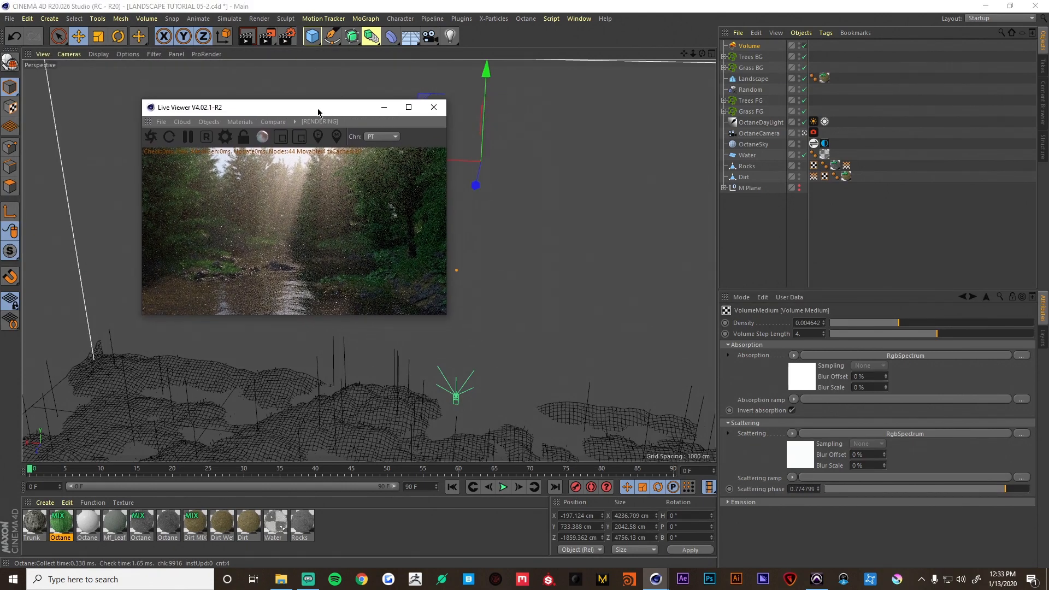
{"action": "left_click", "coordinate": [895, 325]}
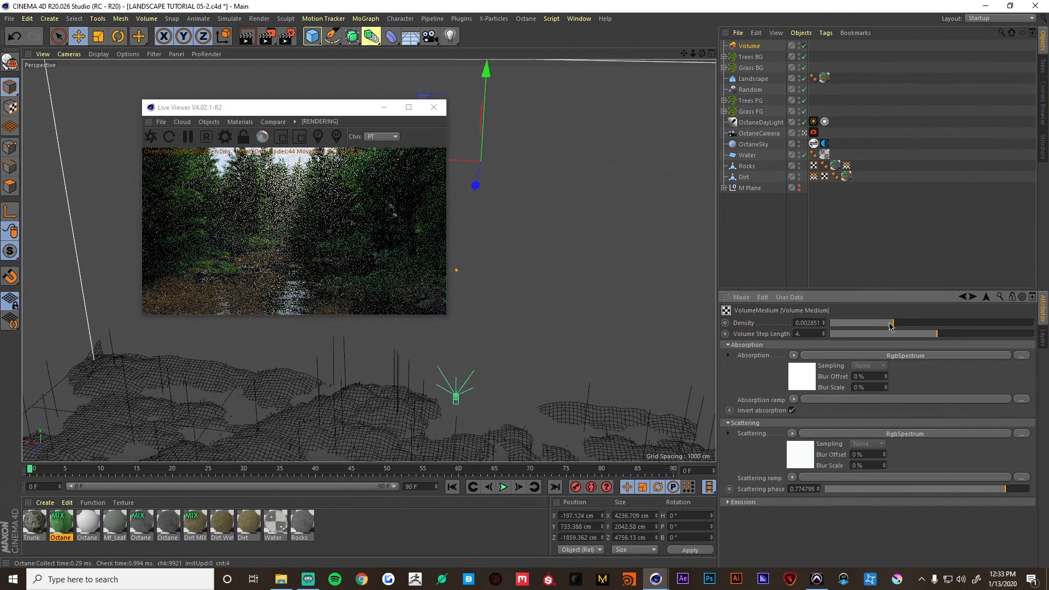
{"action": "left_click", "coordinate": [889, 324]}
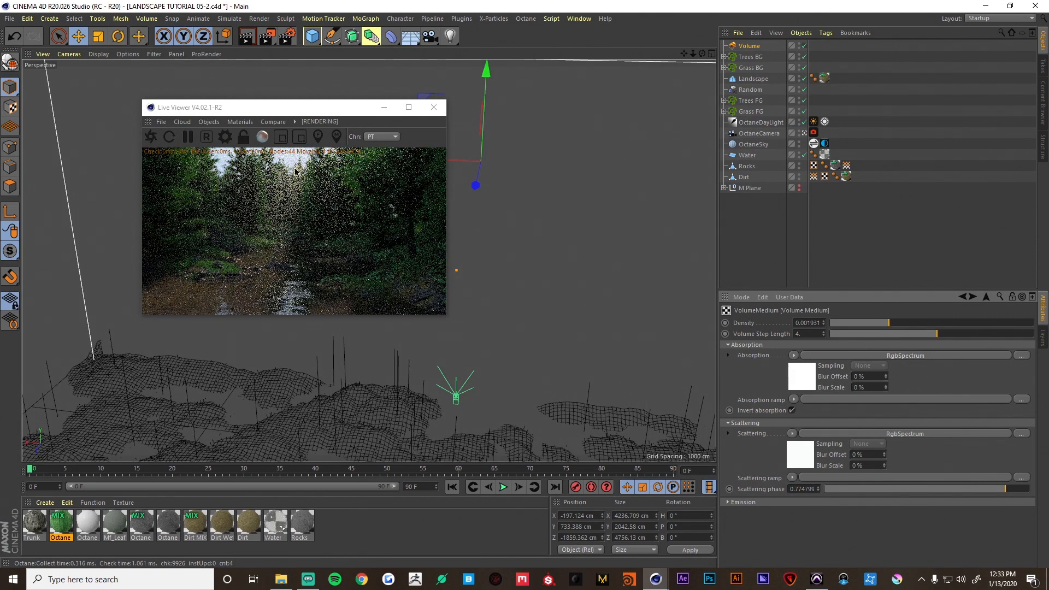
{"action": "left_click_drag", "start_coordinate": [320, 109], "coordinate": [278, 106]}
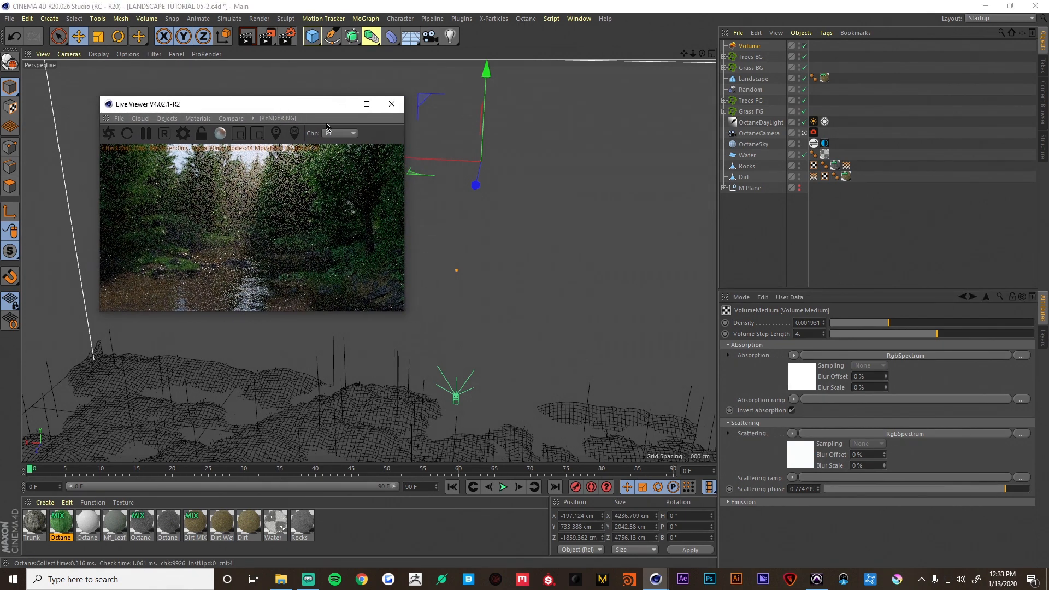
Disable the fog volume and rotate the Octane daylight to about H 9.8°, P -23.5°, B -12.6°
{"action": "left_click", "coordinate": [804, 46]}
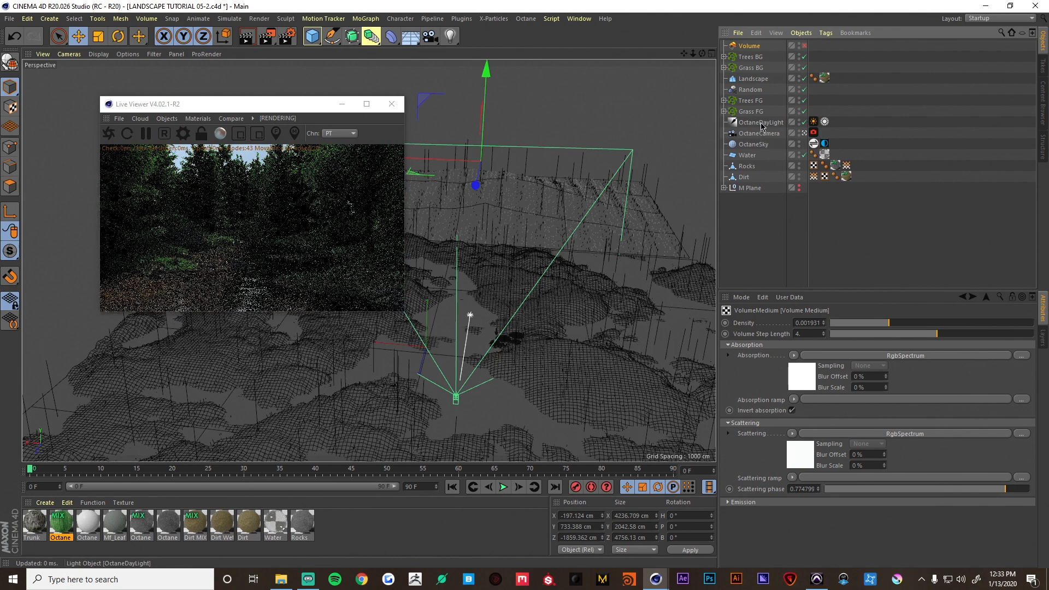
{"action": "left_click", "coordinate": [761, 123]}
{"action": "left_click_drag", "start_coordinate": [241, 109], "coordinate": [766, 120]}
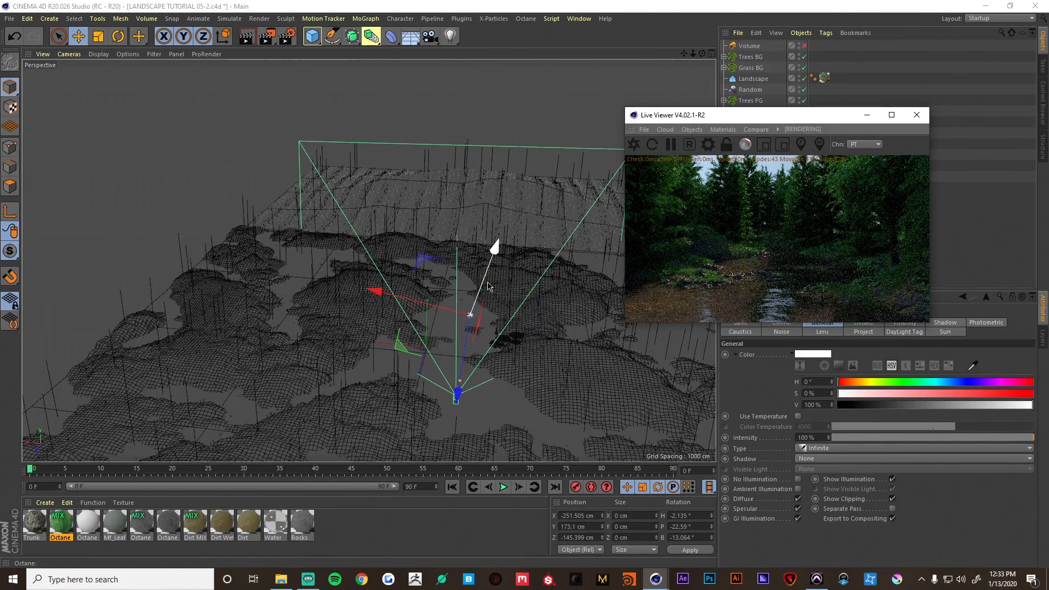
{"action": "key", "text": "r"}
{"action": "middle_click", "coordinate": [433, 193]}
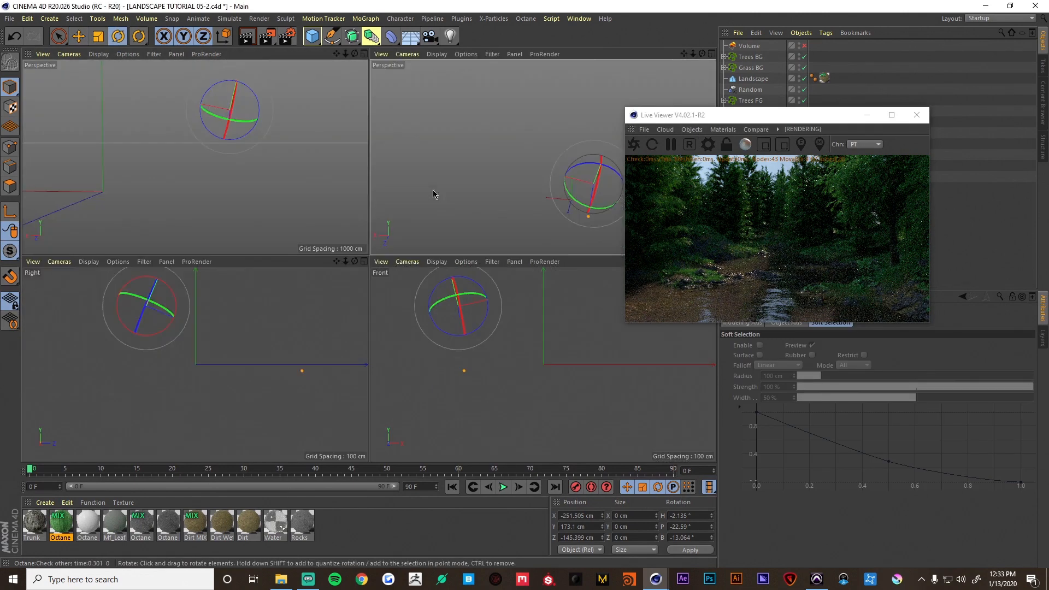
{"action": "middle_click", "coordinate": [433, 193]}
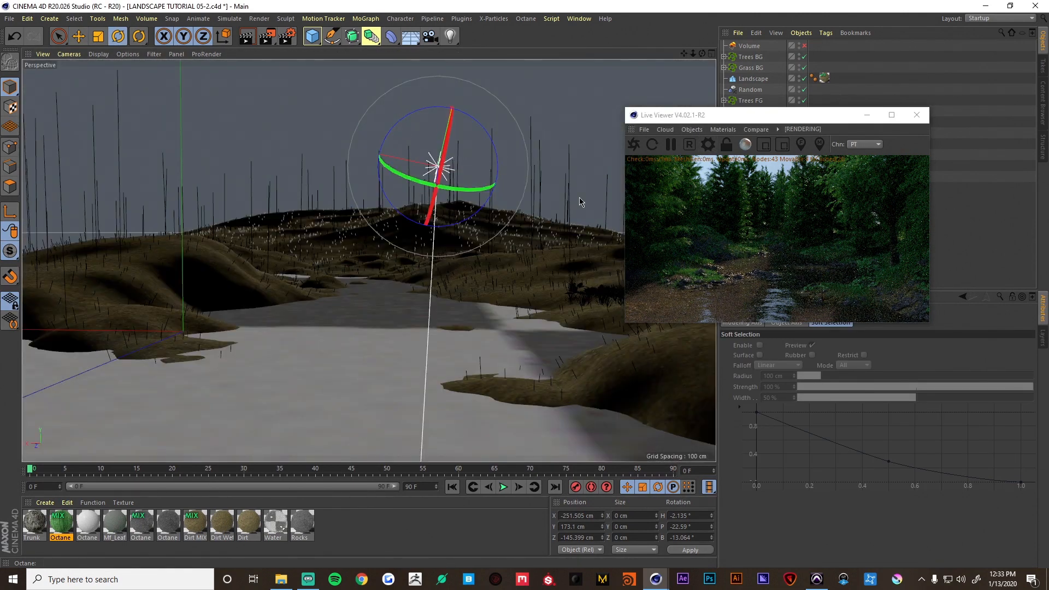
{"action": "left_click_drag", "start_coordinate": [481, 180], "coordinate": [488, 177]}
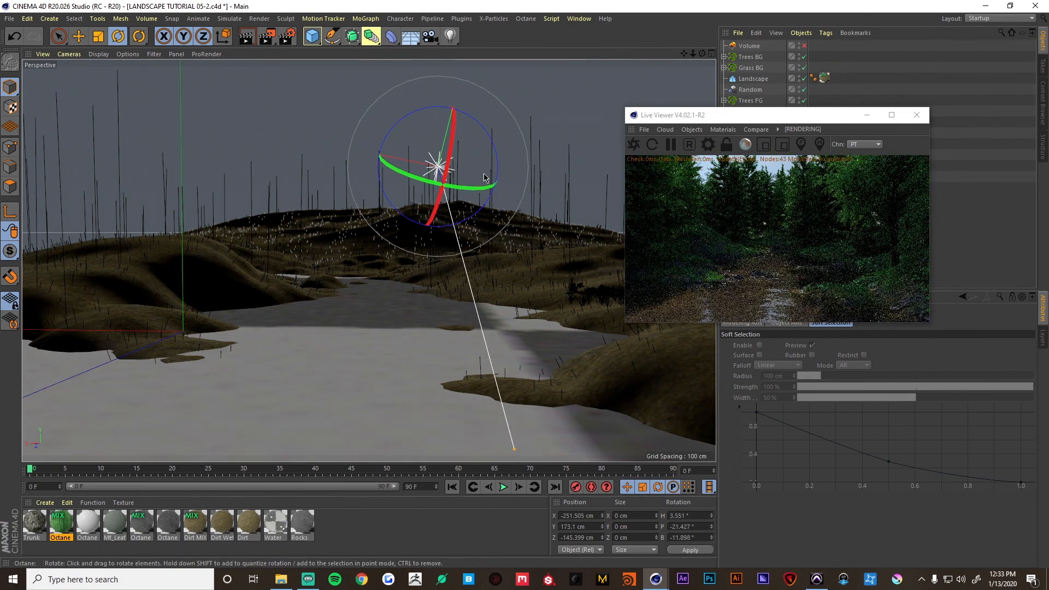
{"action": "left_click_drag", "start_coordinate": [481, 177], "coordinate": [490, 182]}
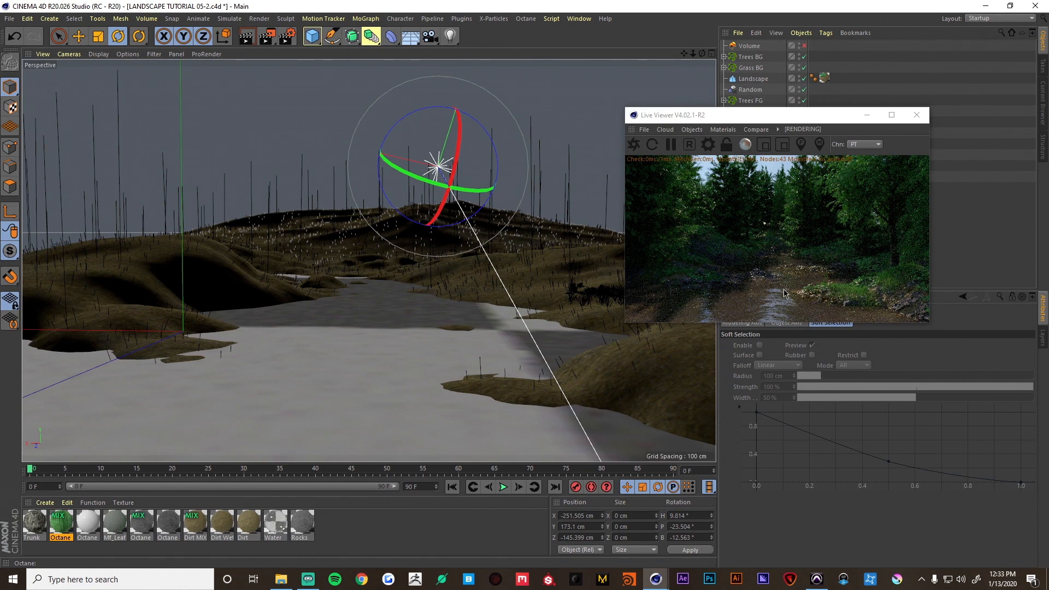
Re-enable the fog volume and rotate the Octane daylight to about H 12.6°, P -28.4°, B -14.4°
{"action": "left_click_drag", "start_coordinate": [756, 120], "coordinate": [517, 135]}
{"action": "left_click", "coordinate": [804, 46]}
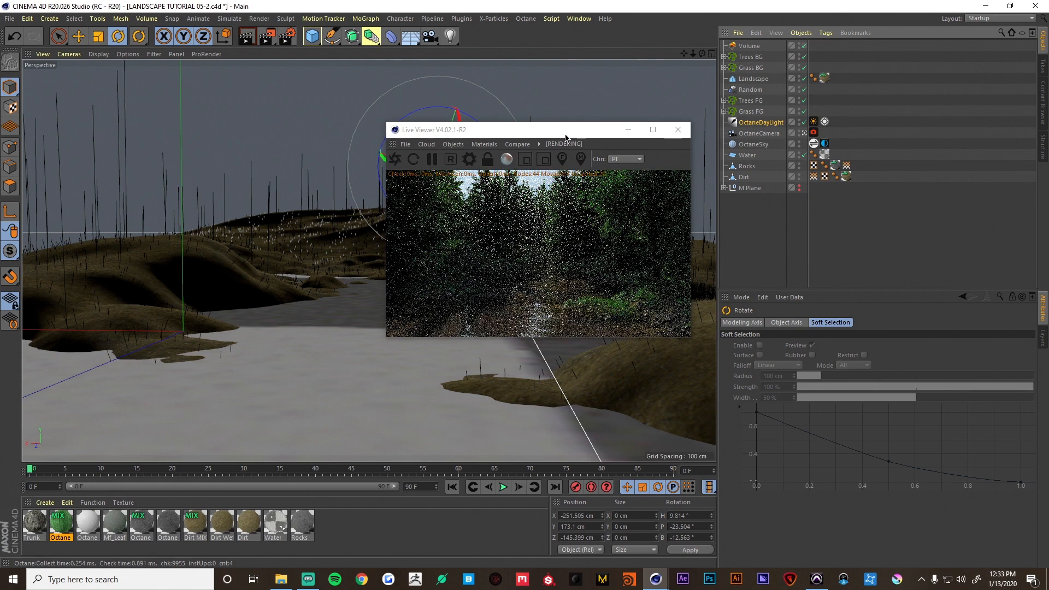
{"action": "left_click_drag", "start_coordinate": [566, 139], "coordinate": [723, 148]}
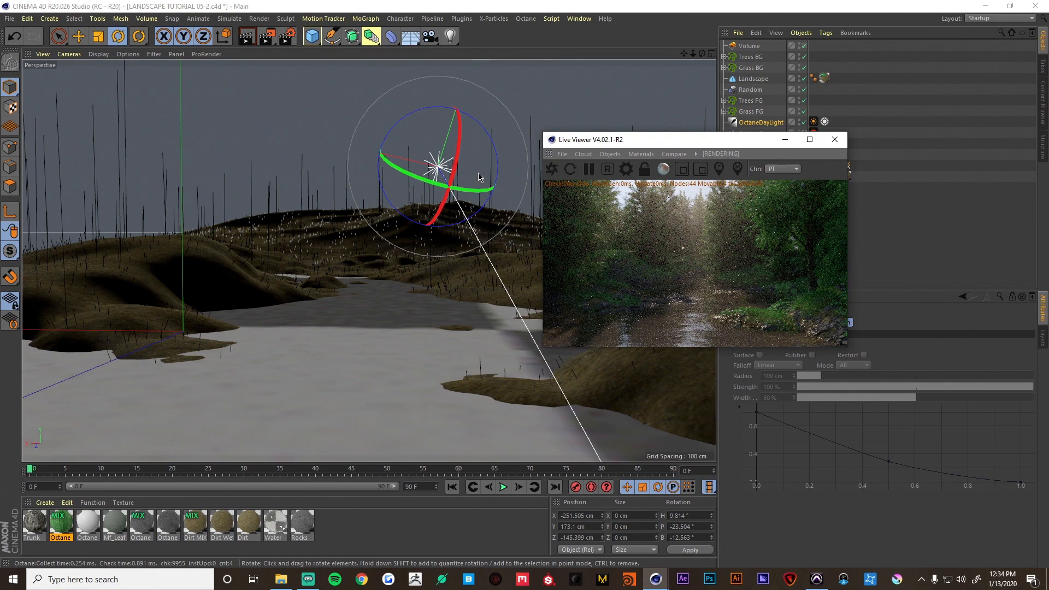
{"action": "left_click_drag", "start_coordinate": [483, 179], "coordinate": [479, 177]}
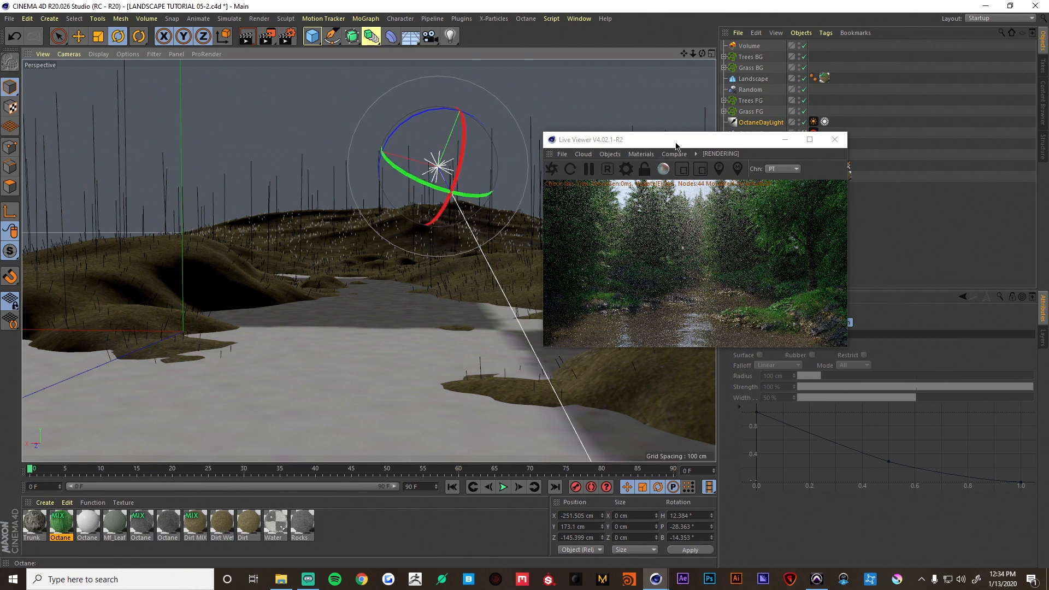
{"action": "left_click_drag", "start_coordinate": [678, 140], "coordinate": [267, 124]}
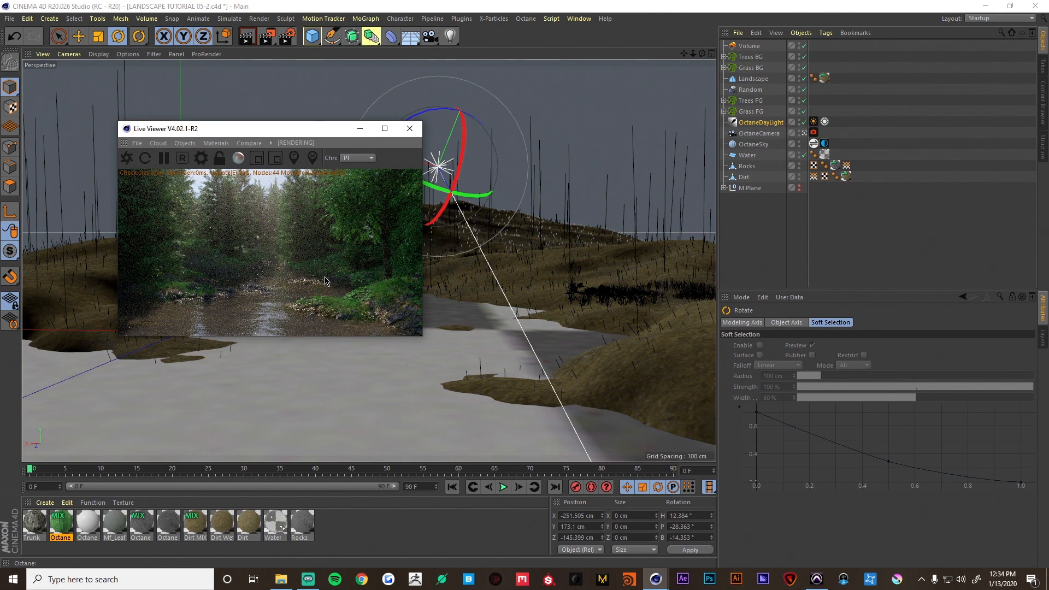
Rotate the Octane daylight to about H 12.2°, P -22.8°, B -13.3°
{"action": "mouse_move", "coordinate": [458, 186]}
{"action": "left_mouse_down"}
{"action": "mouse_move", "coordinate": [464, 162]}
{"action": "mouse_move", "coordinate": [468, 171]}
{"action": "left_mouse_up"}
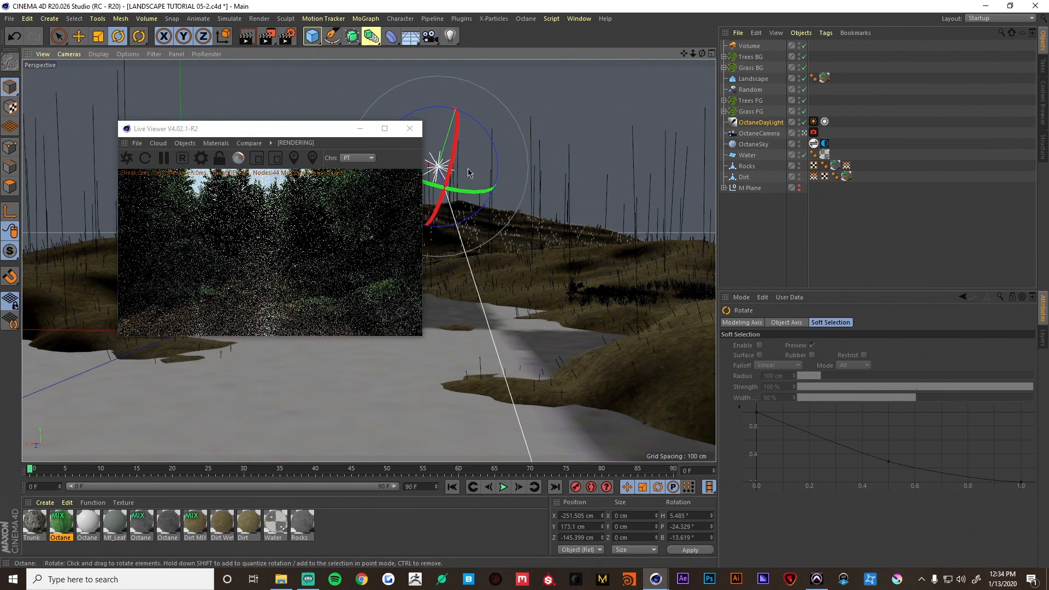
{"action": "left_click_drag", "start_coordinate": [468, 169], "coordinate": [476, 170]}
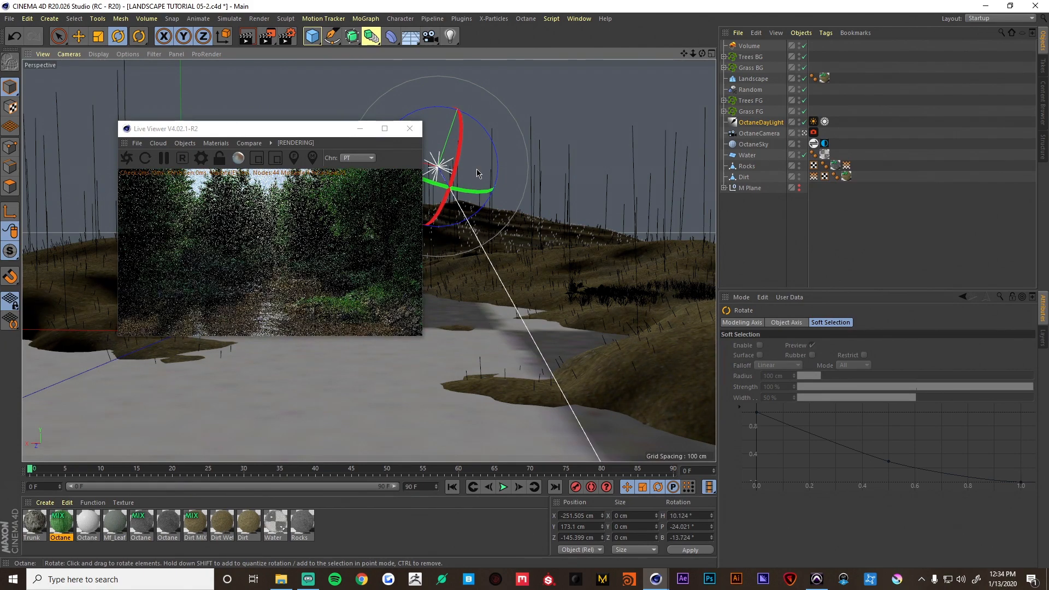
{"action": "left_click_drag", "start_coordinate": [477, 173], "coordinate": [478, 175]}
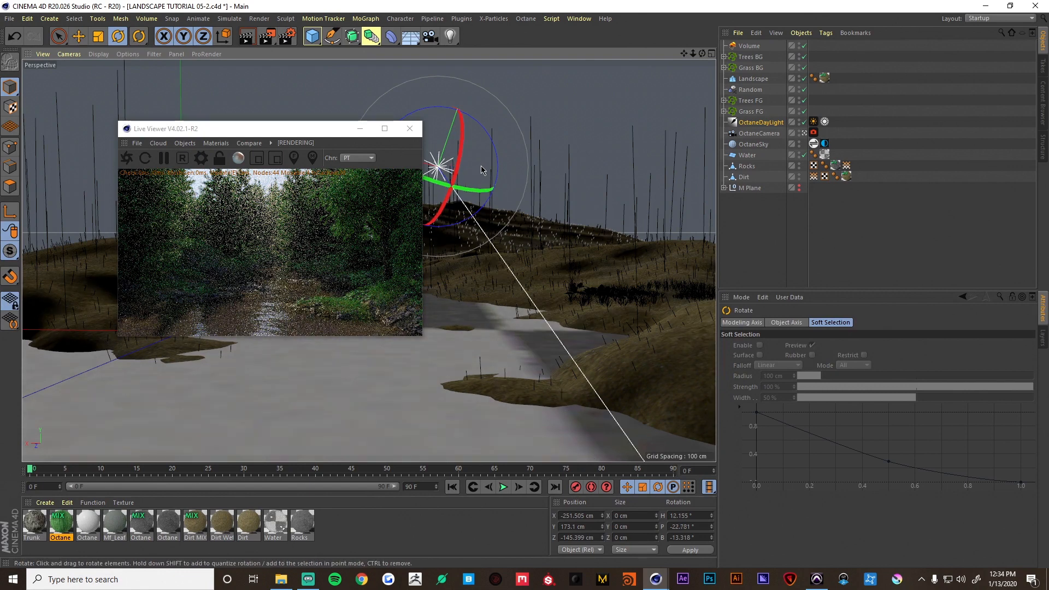
Lower the fog volume medium's density to about 0.0012
{"action": "left_click", "coordinate": [750, 47]}
{"action": "left_click", "coordinate": [830, 360]}
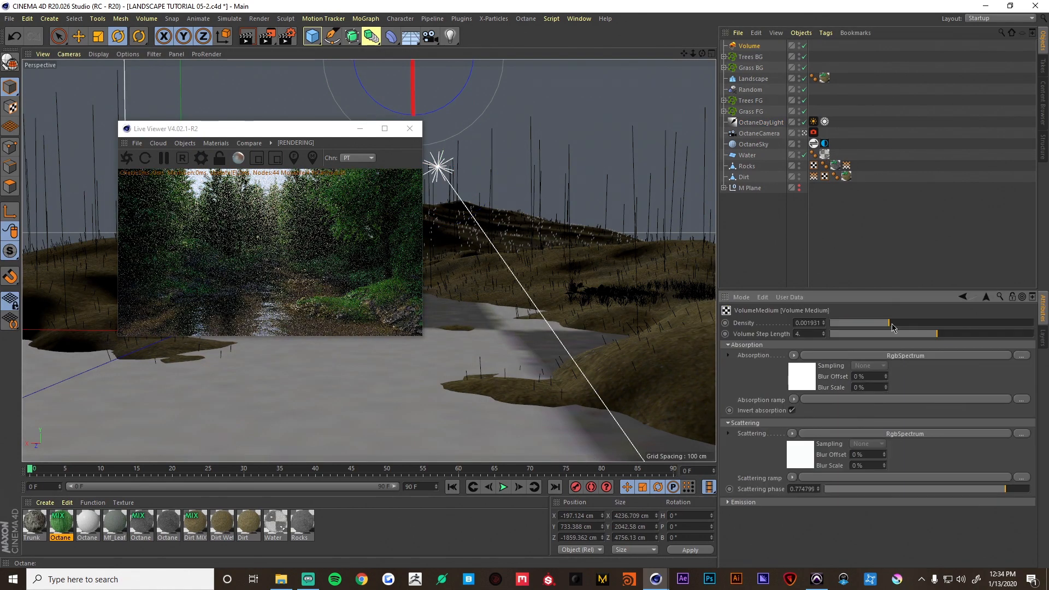
{"action": "left_click_drag", "start_coordinate": [892, 327], "coordinate": [880, 327]}
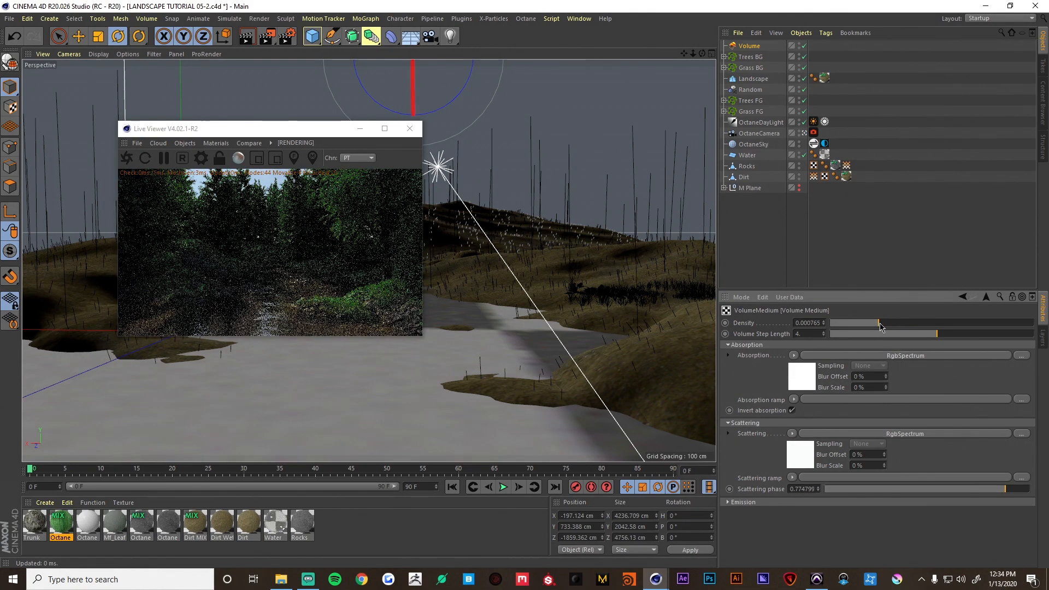
{"action": "left_click_drag", "start_coordinate": [882, 327], "coordinate": [883, 326]}
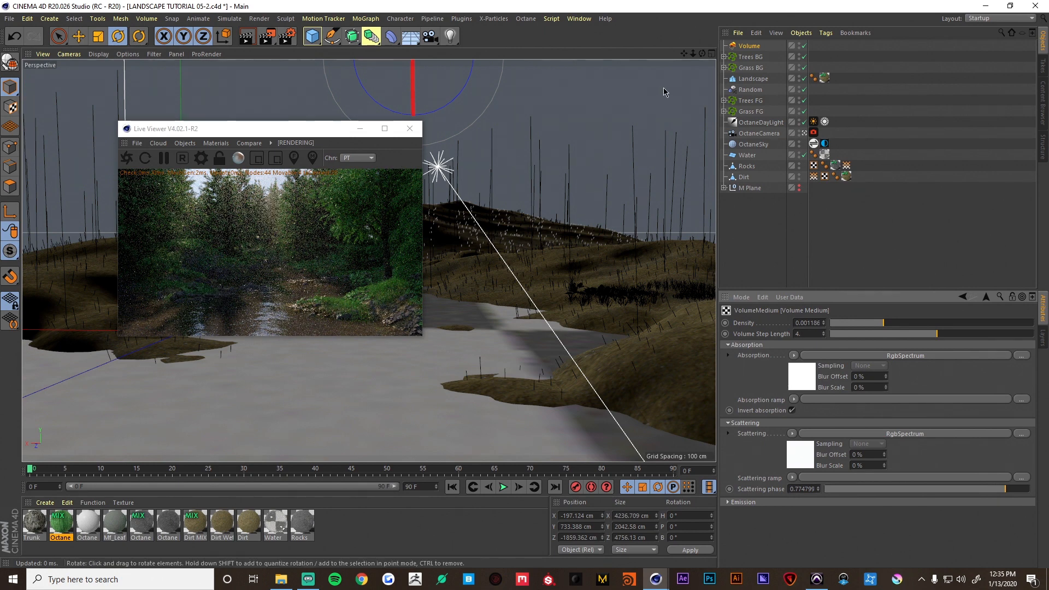
Rotate the Octane daylight to about H 11.8°, P -28.9°, B -15.2°, and reposition the Live Viewer to check the render
{"action": "left_click", "coordinate": [761, 123]}
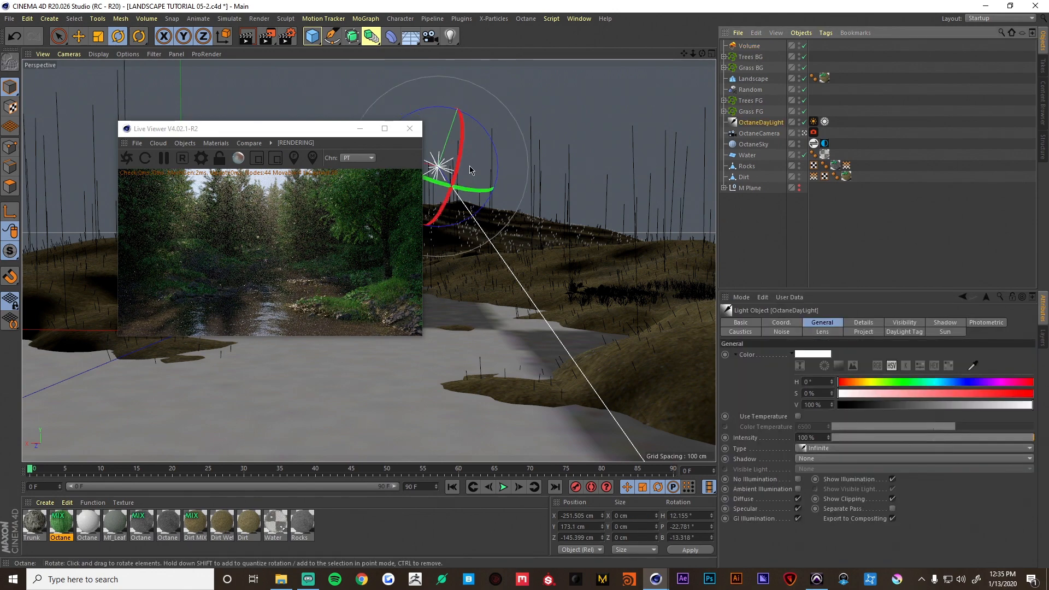
{"action": "left_click_drag", "start_coordinate": [477, 176], "coordinate": [476, 178]}
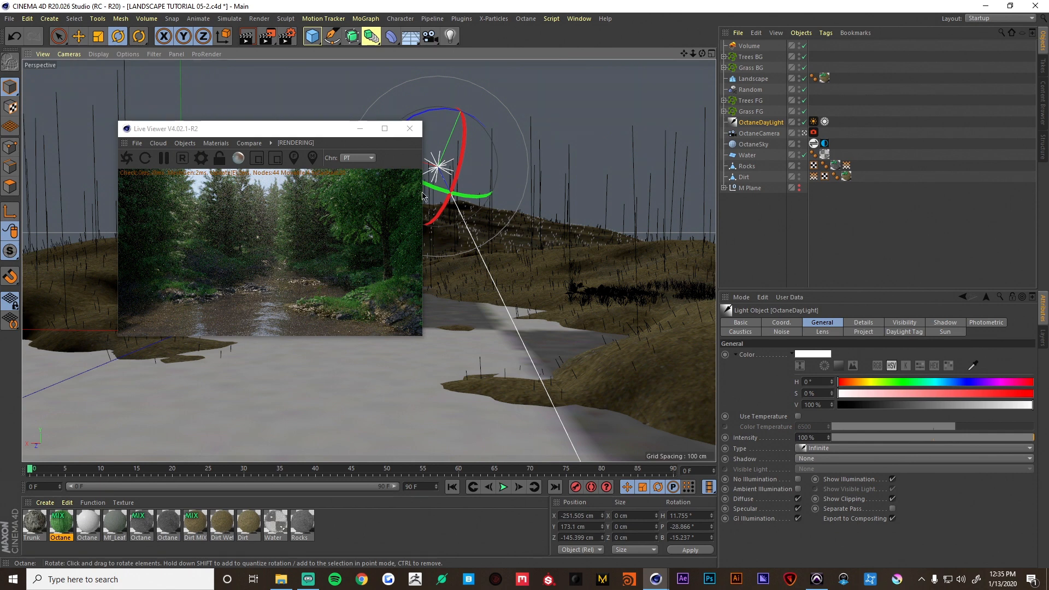
{"action": "left_click_drag", "start_coordinate": [262, 134], "coordinate": [293, 145]}
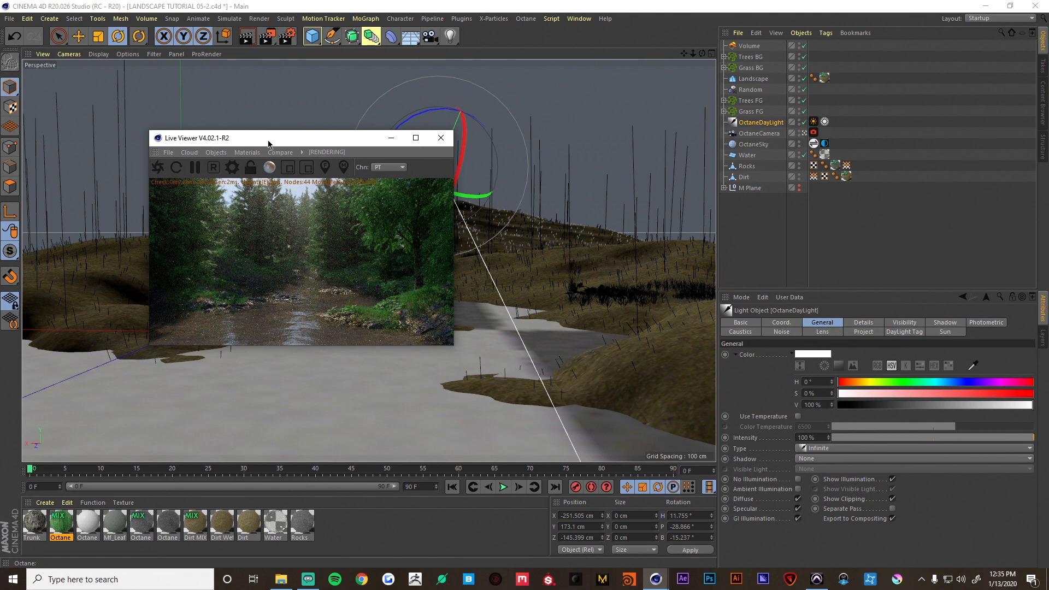
{"action": "left_click_drag", "start_coordinate": [272, 145], "coordinate": [270, 121]}
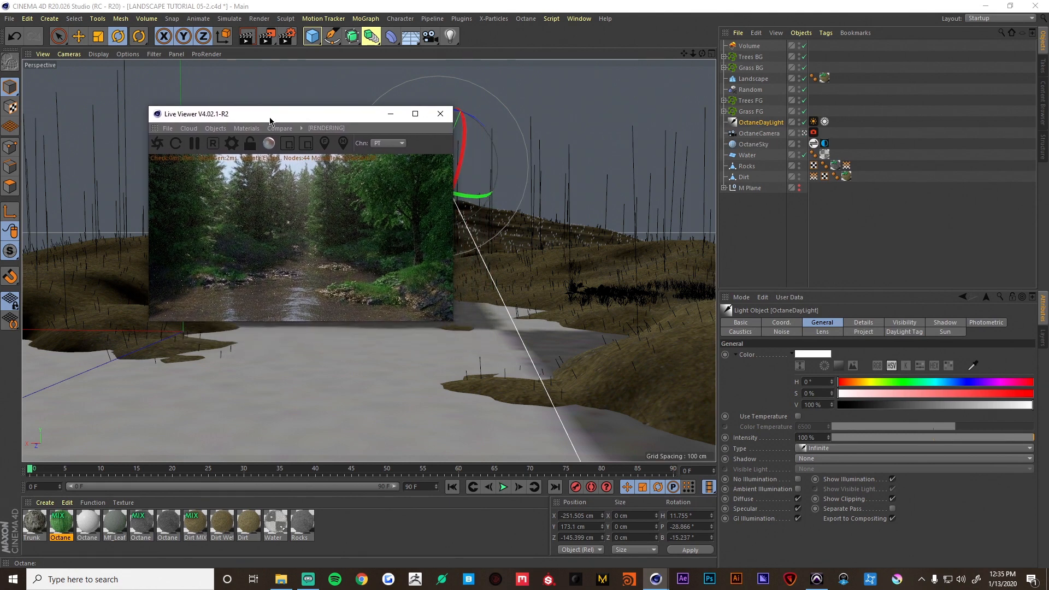
Show the render info in the Live Viewer and enlarge its window for a bigger preview of the forest river
{"action": "right_click", "coordinate": [236, 318]}
{"action": "left_click", "coordinate": [254, 340]}
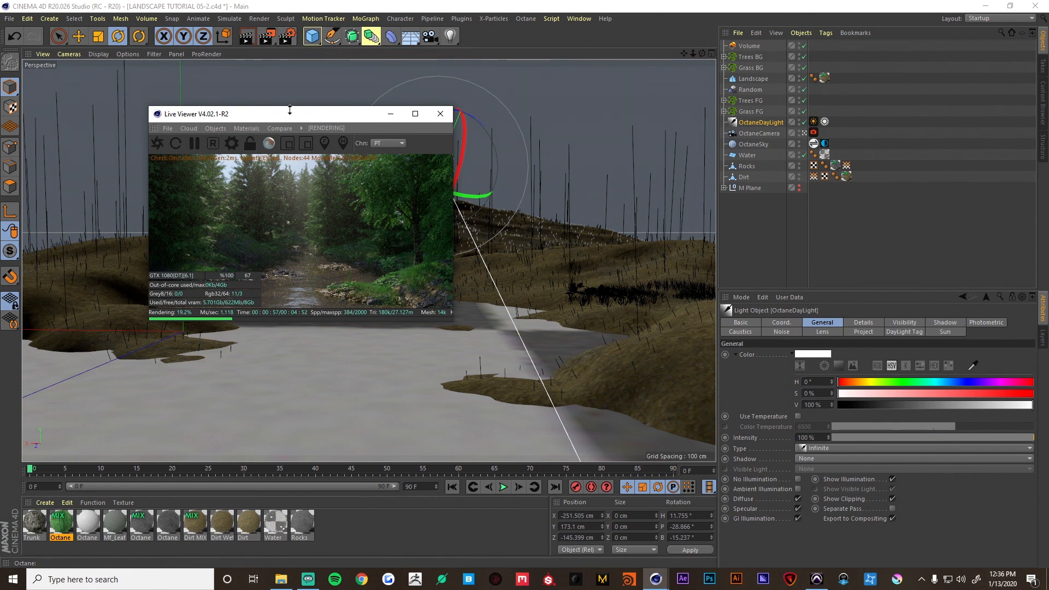
{"action": "left_click_drag", "start_coordinate": [290, 110], "coordinate": [263, 64]}
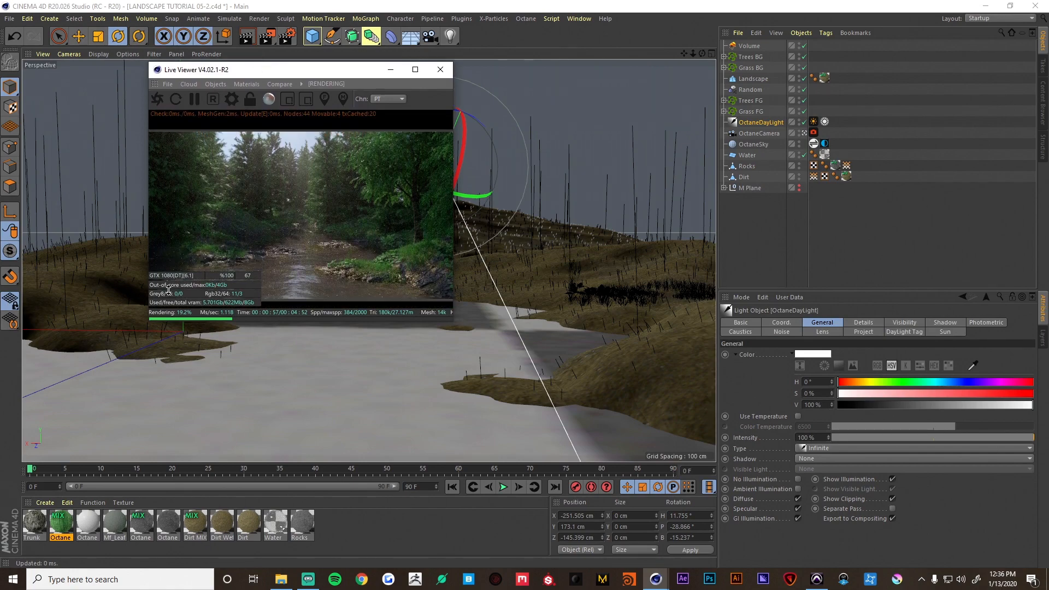
{"action": "left_click_drag", "start_coordinate": [149, 326], "coordinate": [24, 357]}
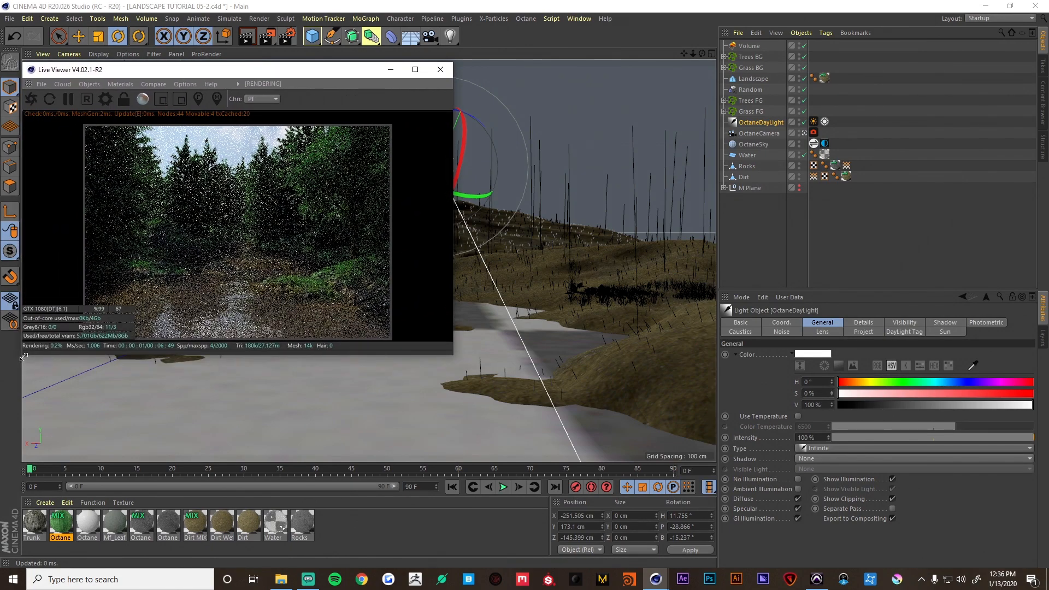
{"action": "mouse_move", "coordinate": [261, 73]}
{"action": "left_mouse_down"}
{"action": "mouse_move", "coordinate": [324, 64]}
{"action": "mouse_move", "coordinate": [259, 58]}
{"action": "left_mouse_up"}
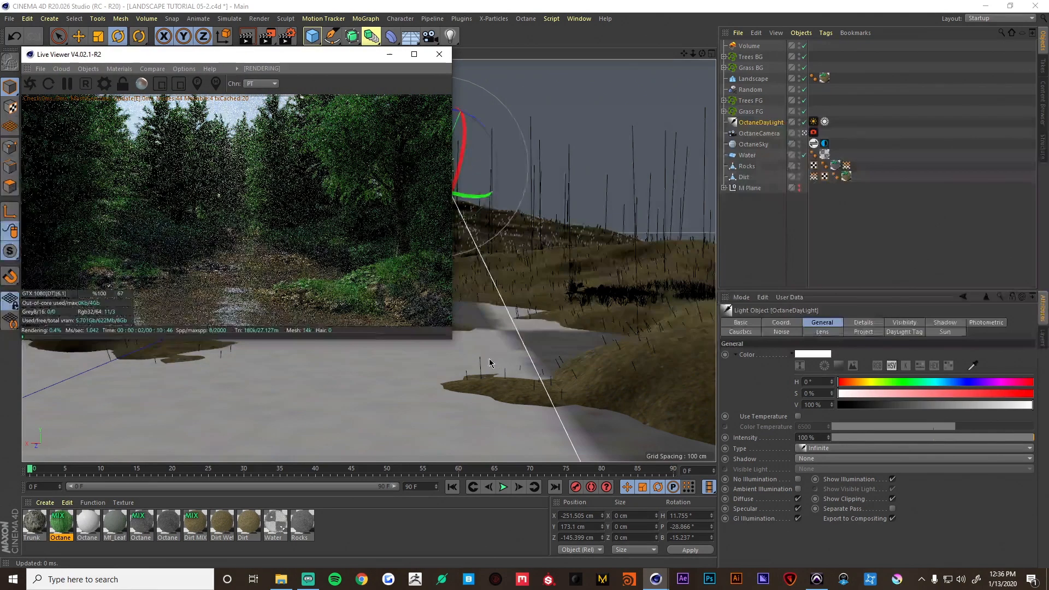
{"action": "left_click_drag", "start_coordinate": [451, 339], "coordinate": [538, 384]}
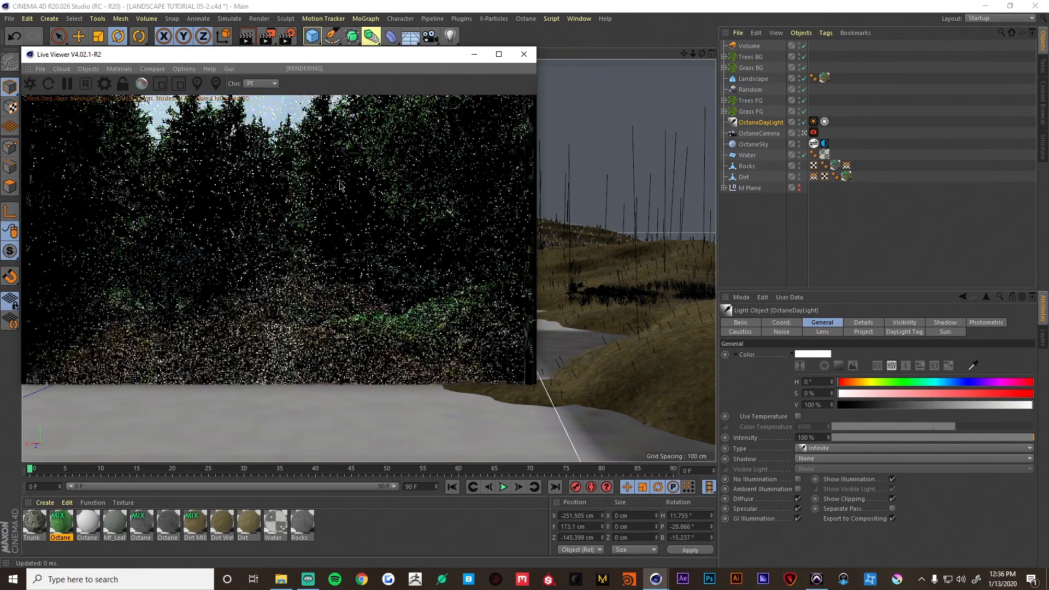
Open the Octane Renderer's main render settings, ensure Use denoised beauty pass is enabled, and shrink and move the settings window below the Live Viewer
{"action": "left_click", "coordinate": [288, 41]}
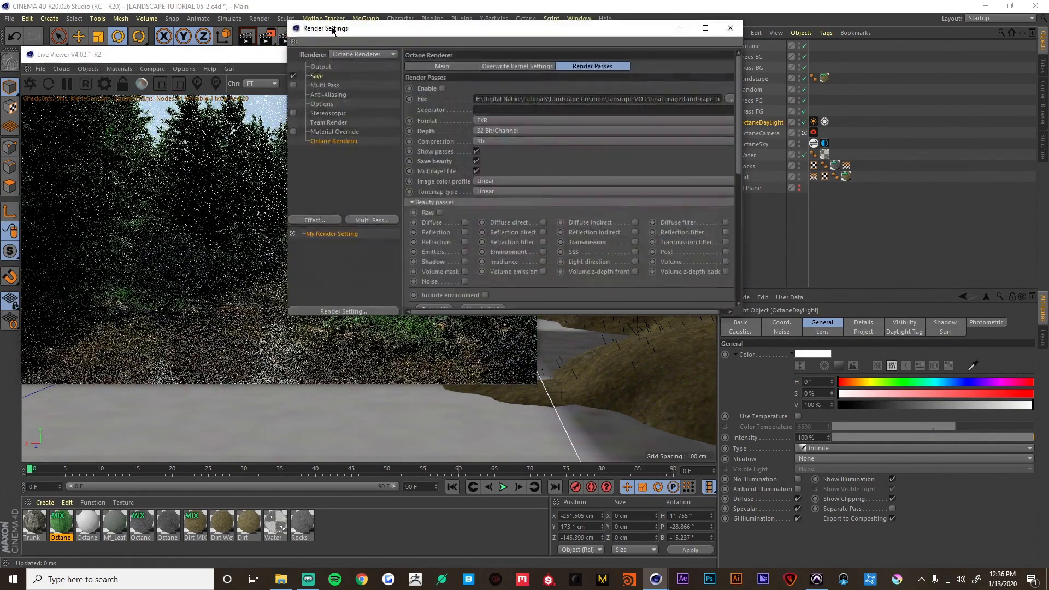
{"action": "left_click_drag", "start_coordinate": [337, 23], "coordinate": [593, 64]}
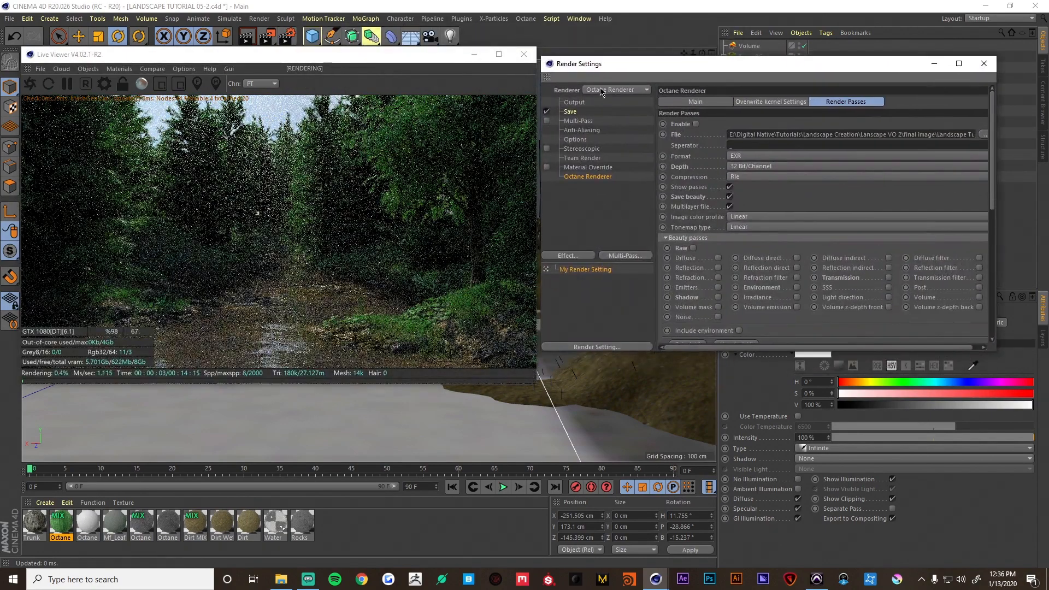
{"action": "left_click", "coordinate": [691, 102]}
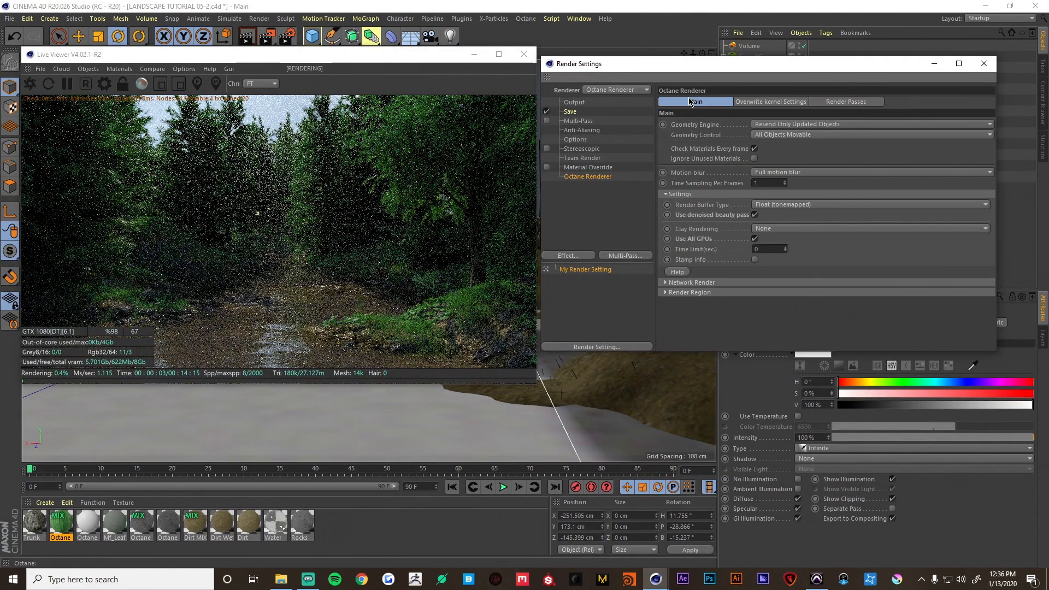
{"action": "left_click", "coordinate": [755, 215]}
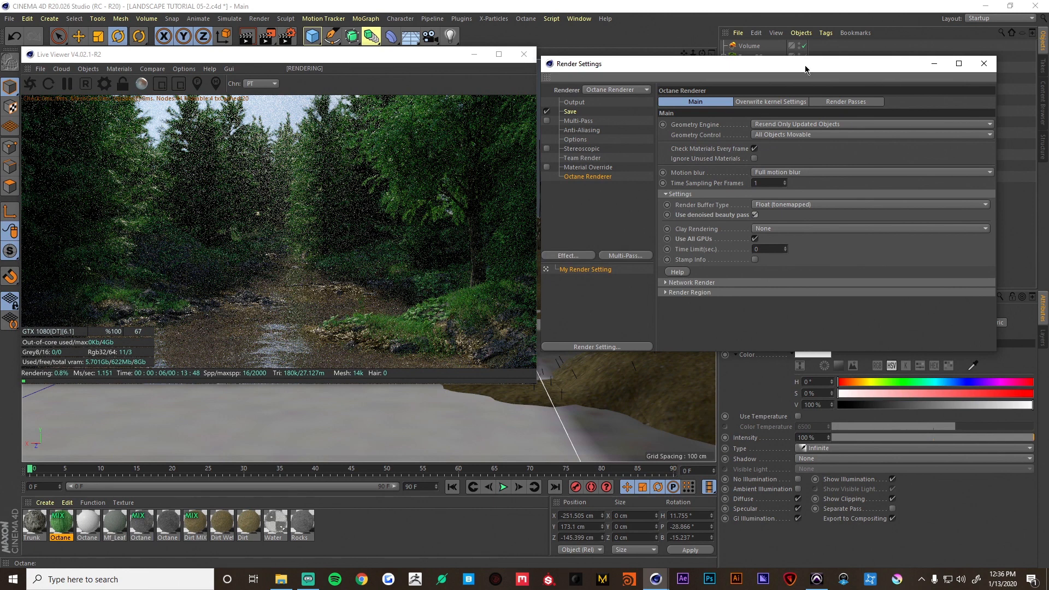
{"action": "left_click_drag", "start_coordinate": [541, 57], "coordinate": [656, 159]}
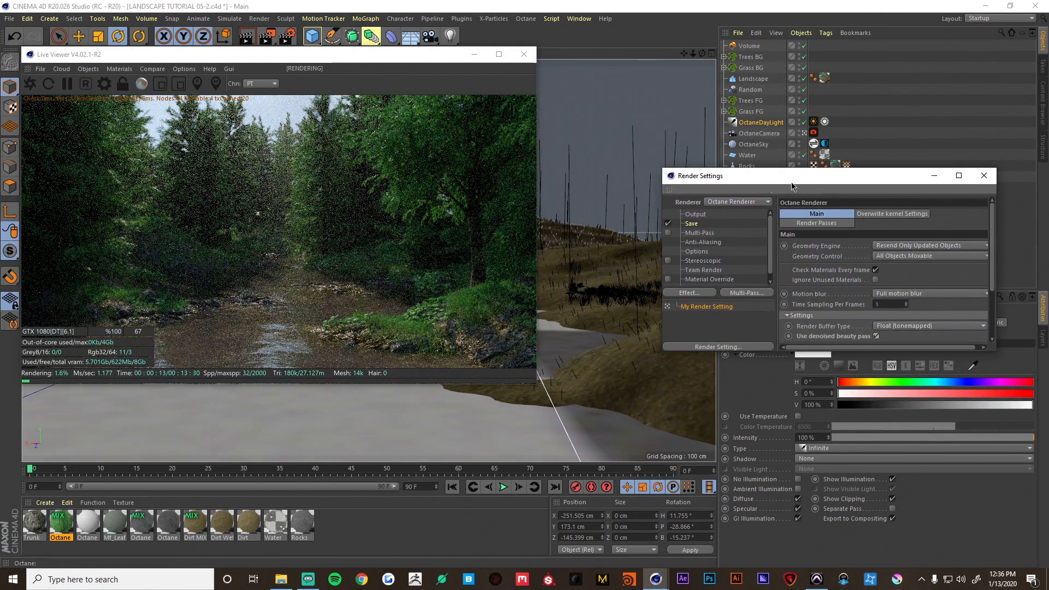
{"action": "left_click_drag", "start_coordinate": [787, 172], "coordinate": [335, 400]}
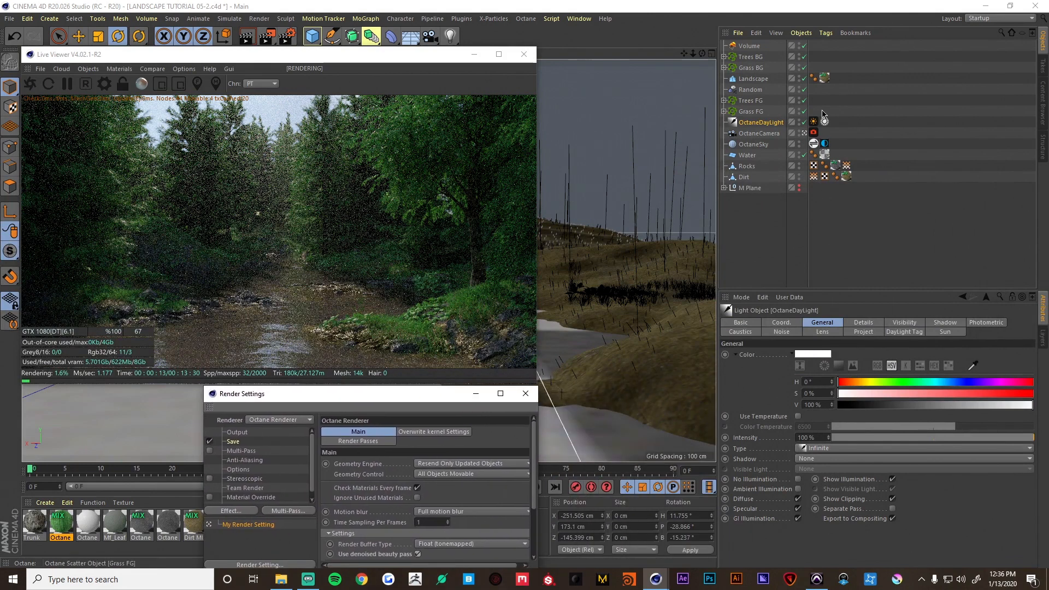
Lower the Hotpixel removal in the Octane camera tag's Camera Imager settings to about 0.70
{"action": "left_click", "coordinate": [814, 133]}
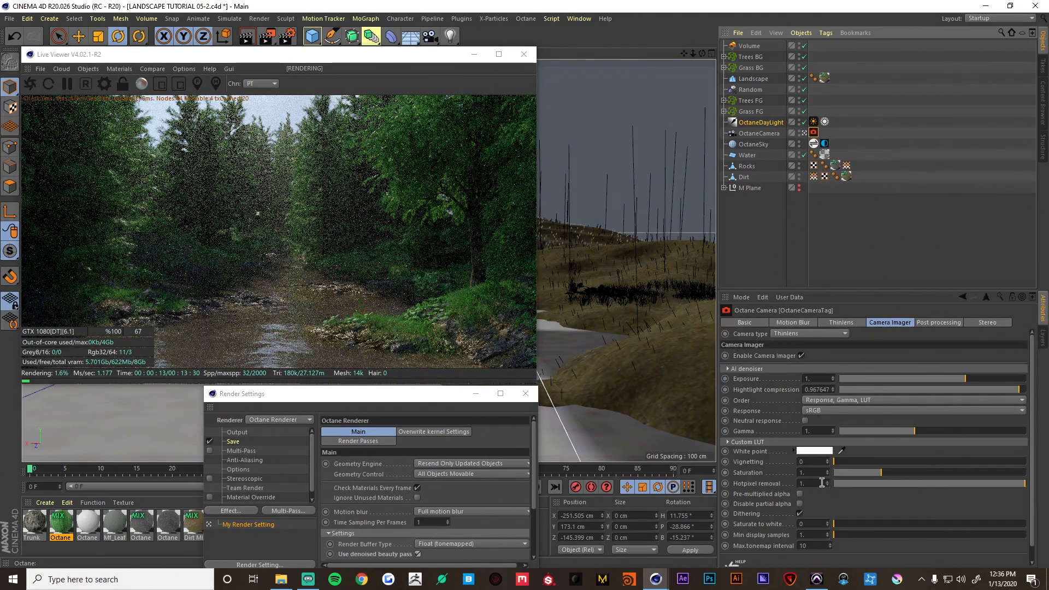
{"action": "left_click_drag", "start_coordinate": [822, 484], "coordinate": [718, 475]}
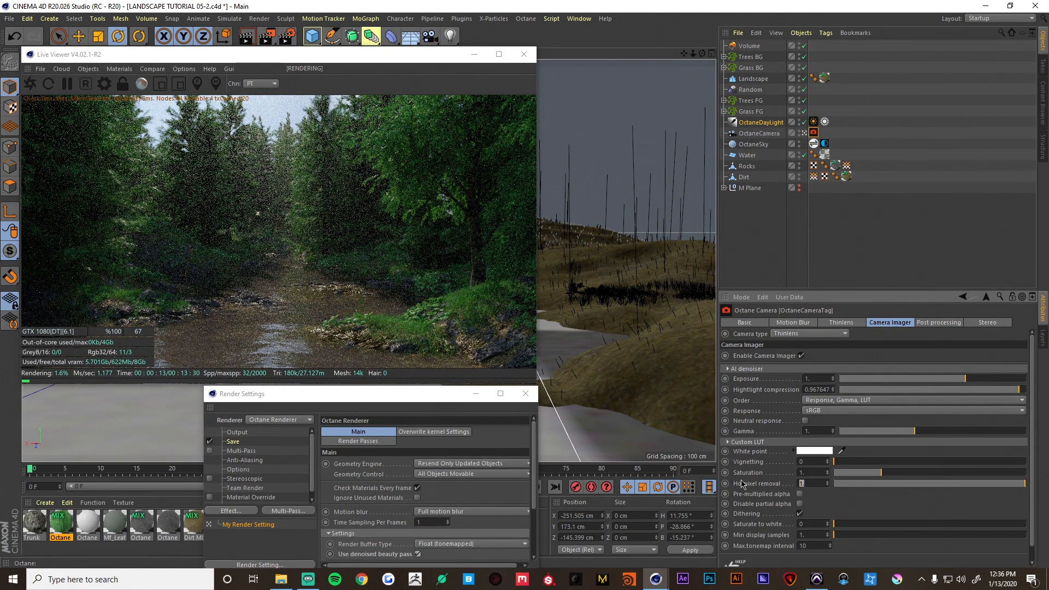
{"action": "key", "text": "Return"}
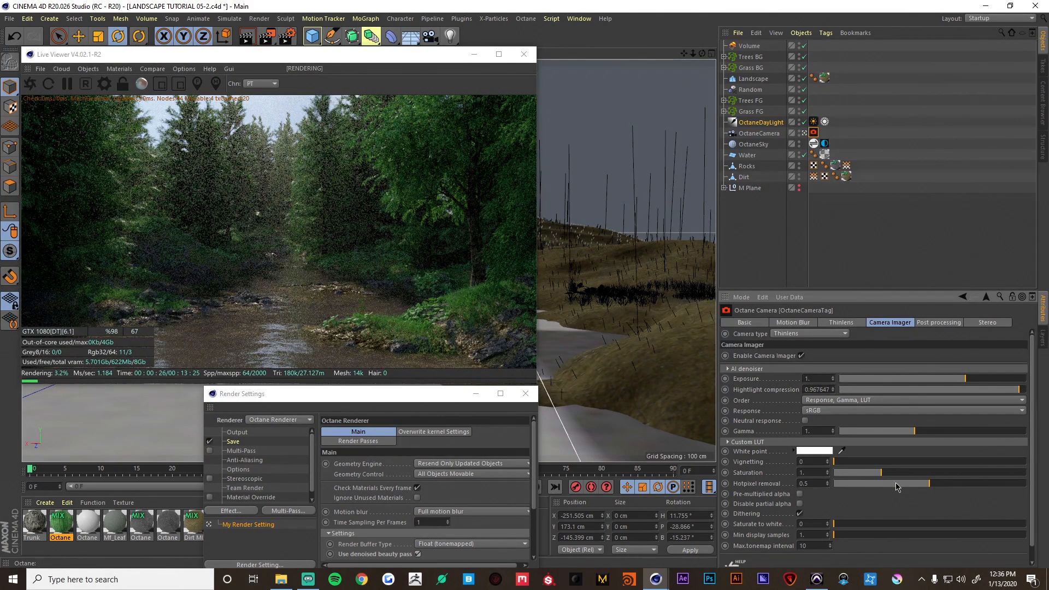
{"action": "left_click_drag", "start_coordinate": [928, 485], "coordinate": [970, 479]}
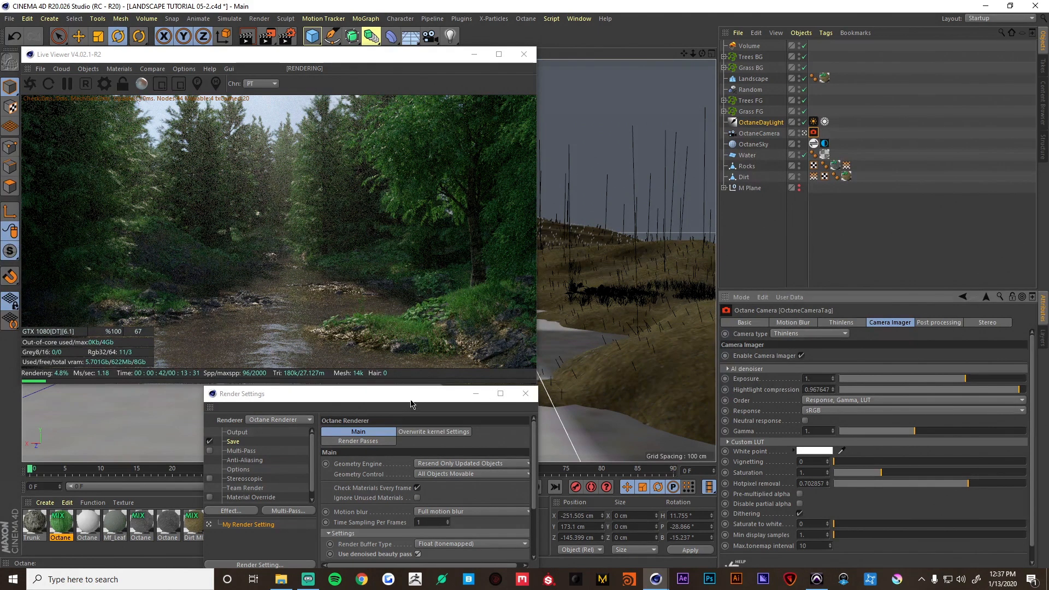
Reposition the Render Settings window below the Live Viewer and show the Octane Renderer's Render Passes settings
{"action": "left_click_drag", "start_coordinate": [390, 411], "coordinate": [668, 288]}
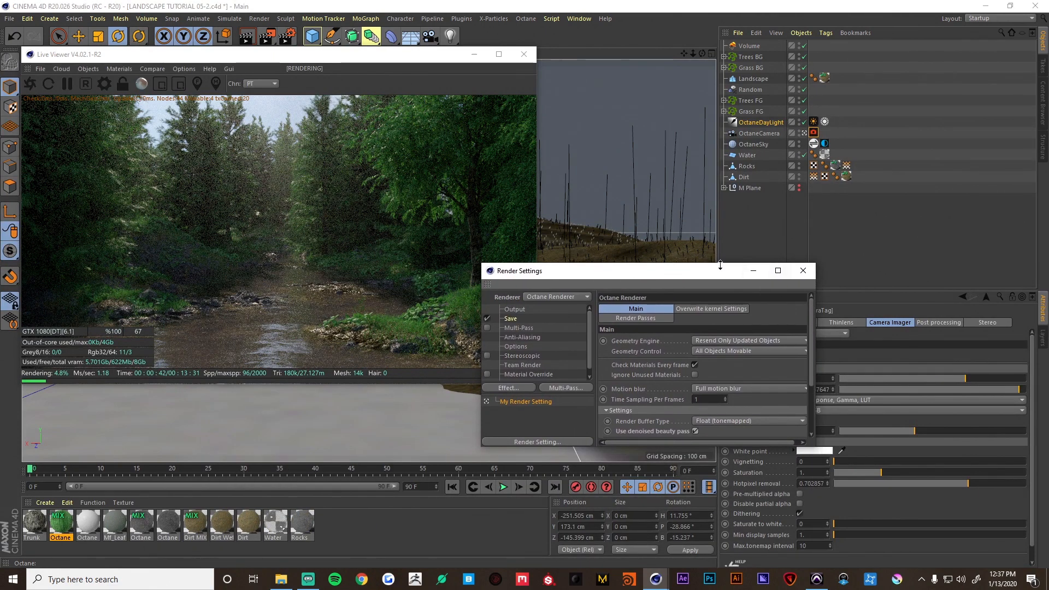
{"action": "left_click_drag", "start_coordinate": [720, 267], "coordinate": [347, 401]}
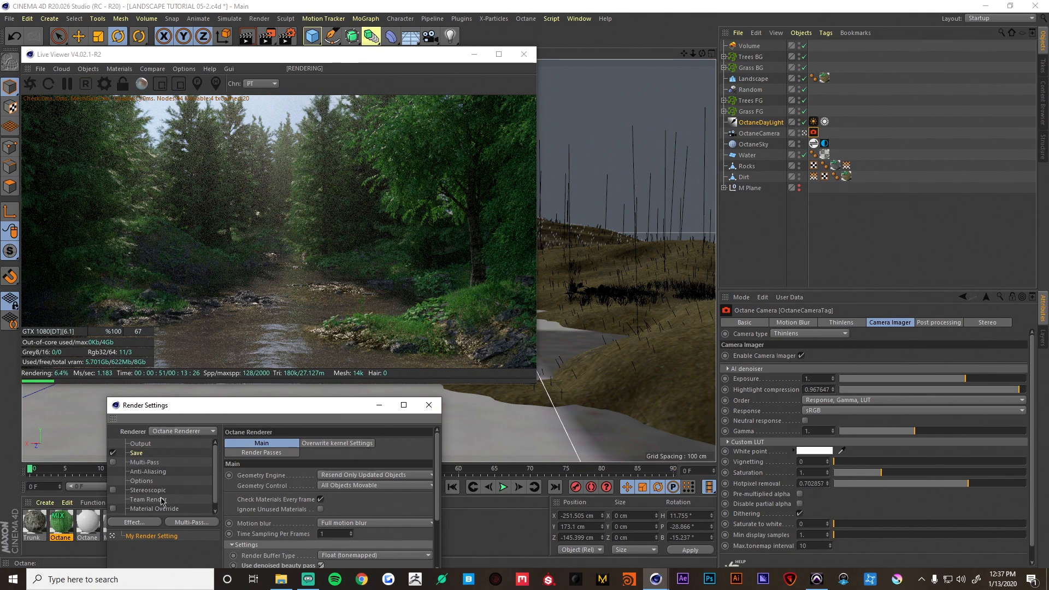
{"action": "scroll", "coordinate": [179, 512], "scroll_direction": "down", "scroll_amount": 1}
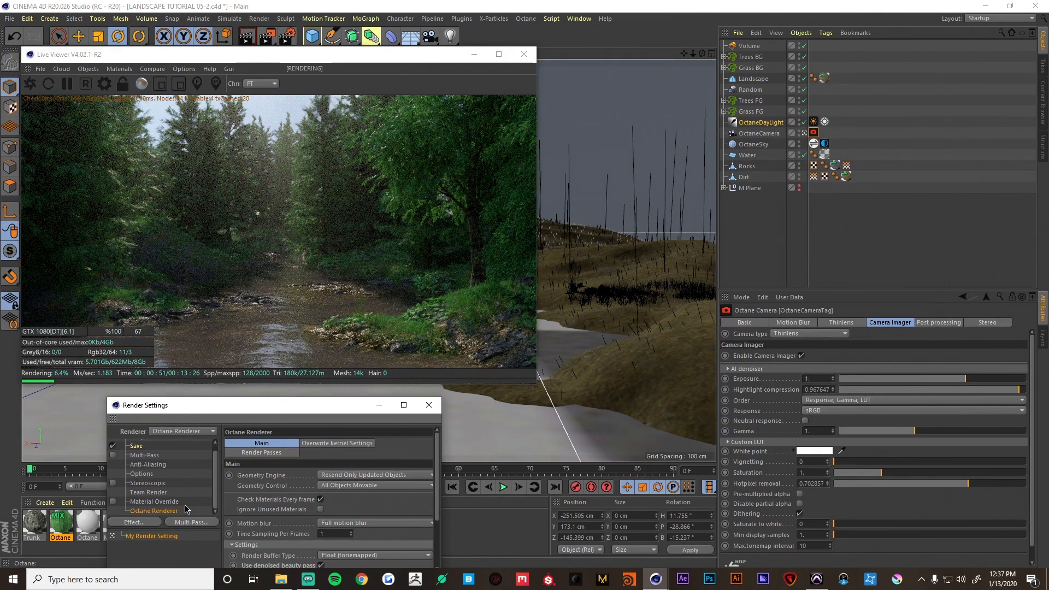
{"action": "left_click", "coordinate": [278, 456]}
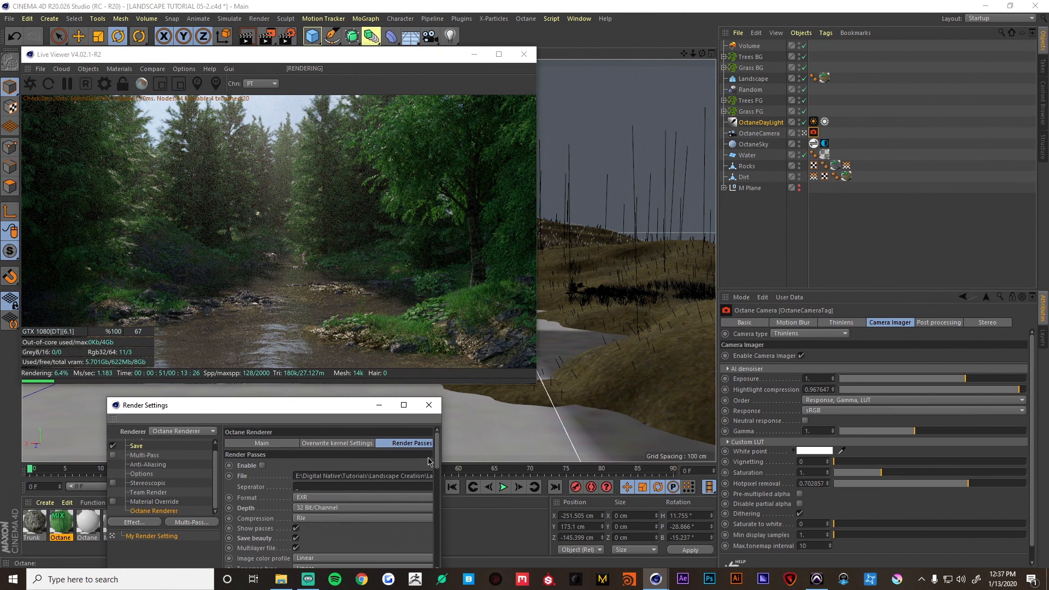
Enable Neutral response on the Octane camera, and enable the AI denoiser with Denoise volumes and Blend 0.2
{"action": "left_click", "coordinate": [806, 421]}
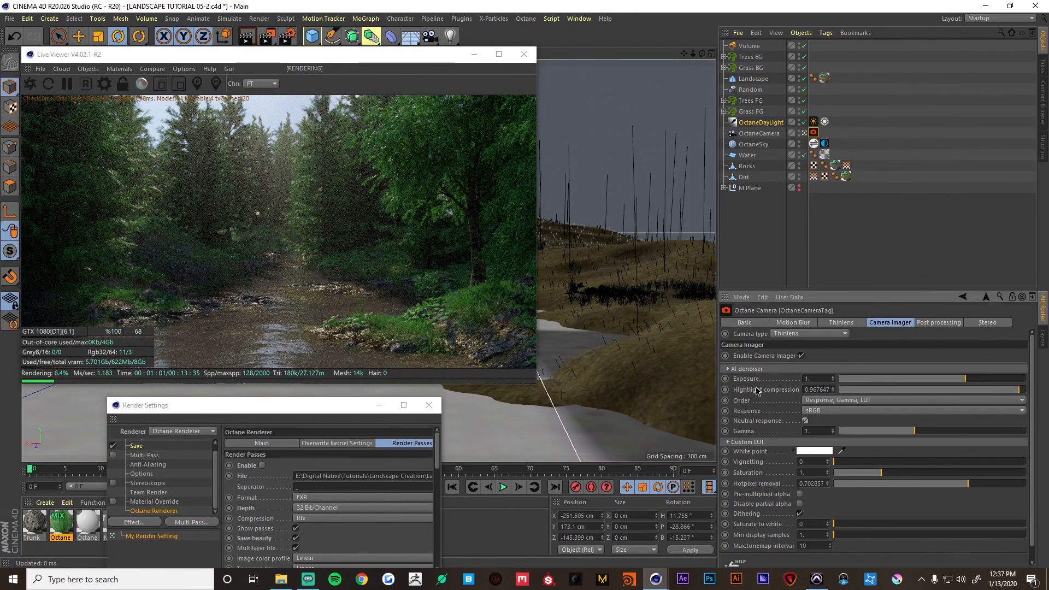
{"action": "left_click", "coordinate": [728, 369]}
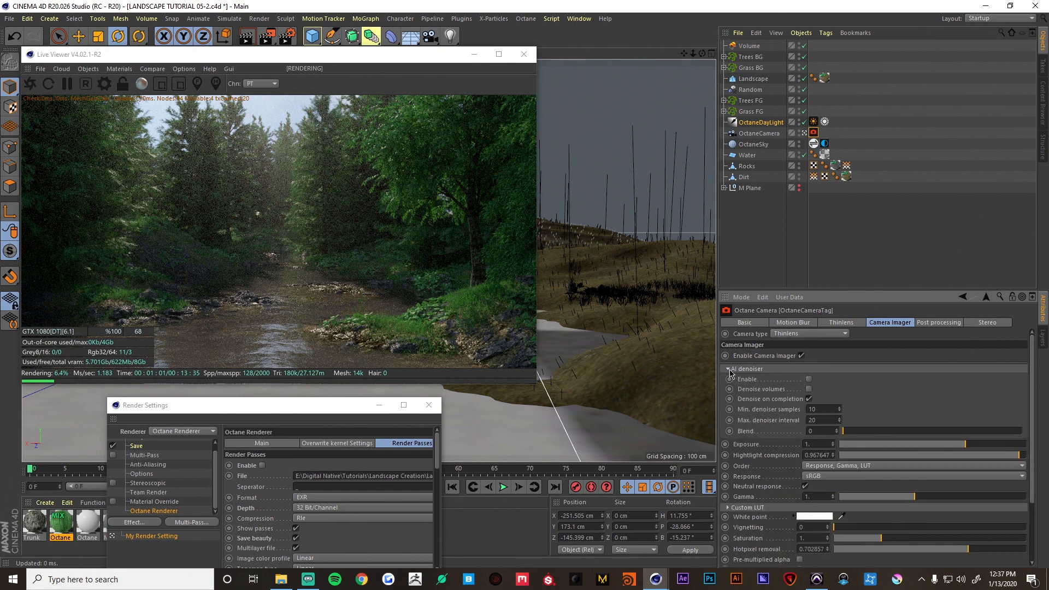
{"action": "left_click", "coordinate": [809, 380]}
{"action": "left_click", "coordinate": [810, 389]}
{"action": "left_click", "coordinate": [817, 432]}
{"action": "type", "text": ".2"}
{"action": "key", "text": "Return"}
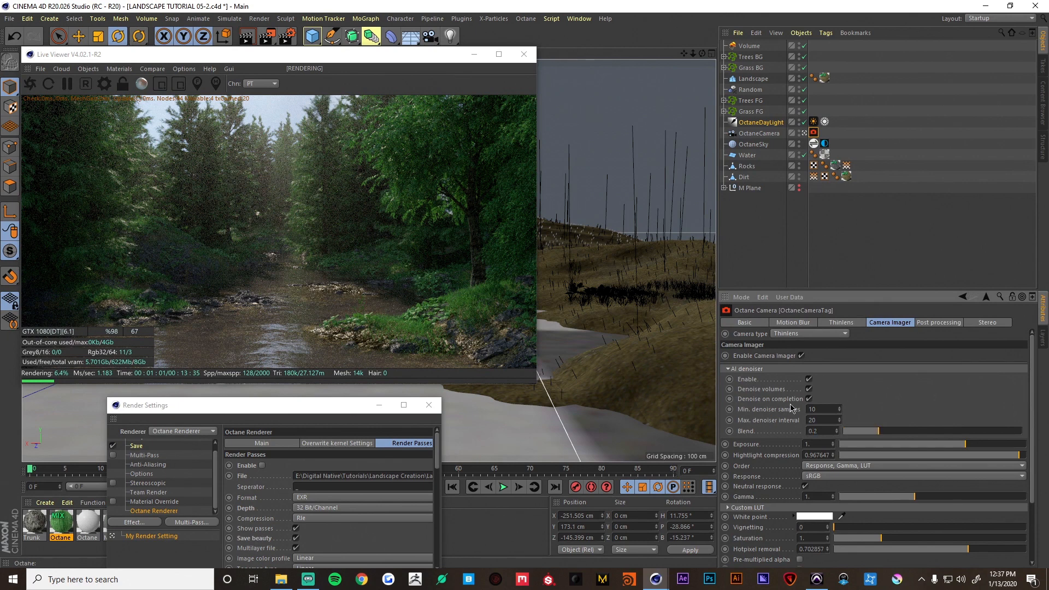
Enlarge the Render Settings window, enable Octane's render passes, and compare the main and denoised beauty passes in the Live Viewer
{"action": "left_click_drag", "start_coordinate": [323, 413], "coordinate": [786, 90]}
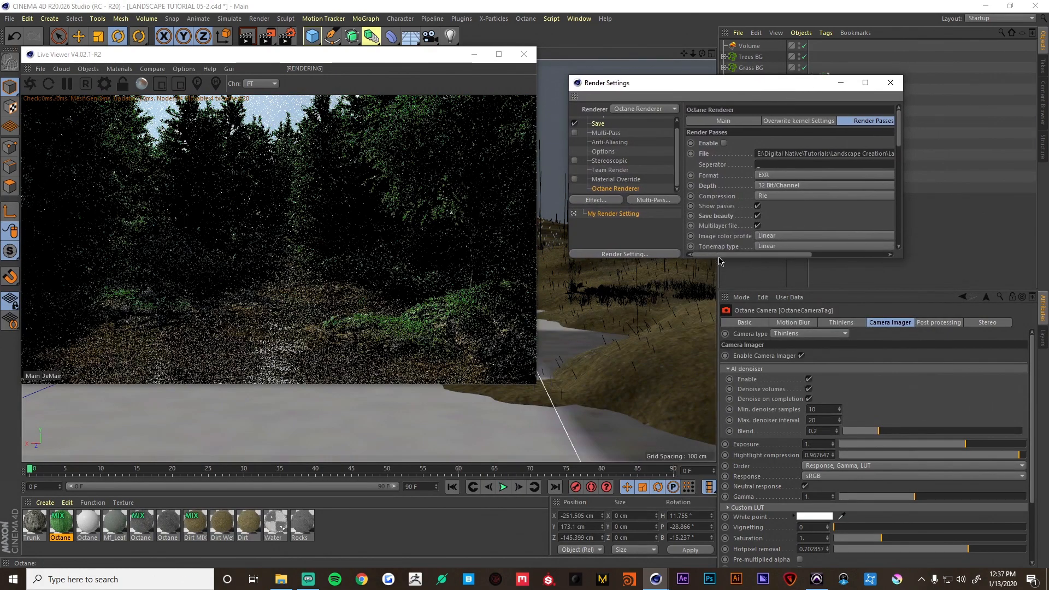
{"action": "left_click_drag", "start_coordinate": [720, 258], "coordinate": [722, 340]}
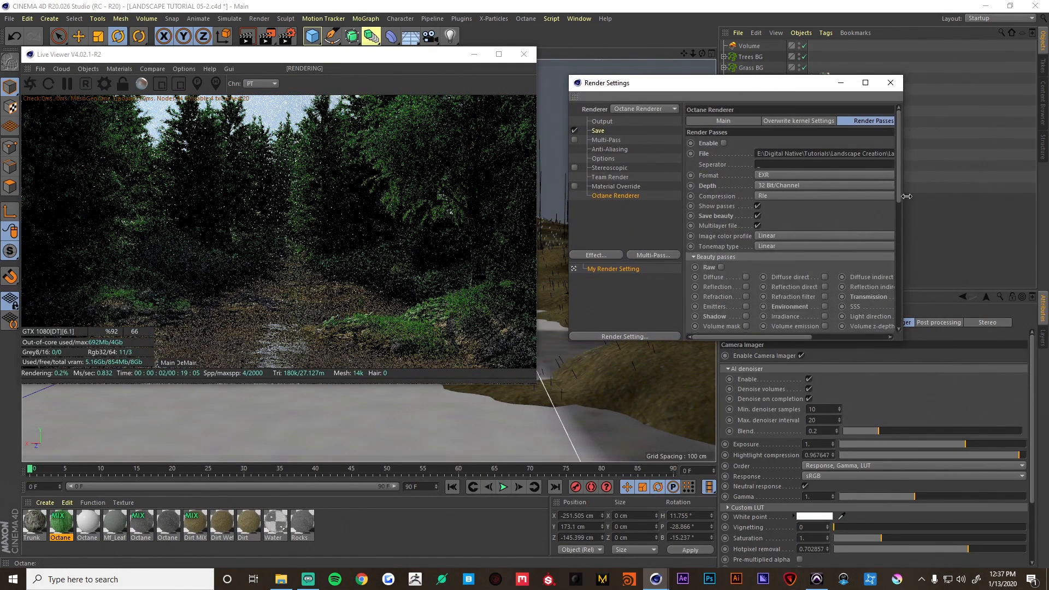
{"action": "left_click_drag", "start_coordinate": [907, 197], "coordinate": [962, 203]}
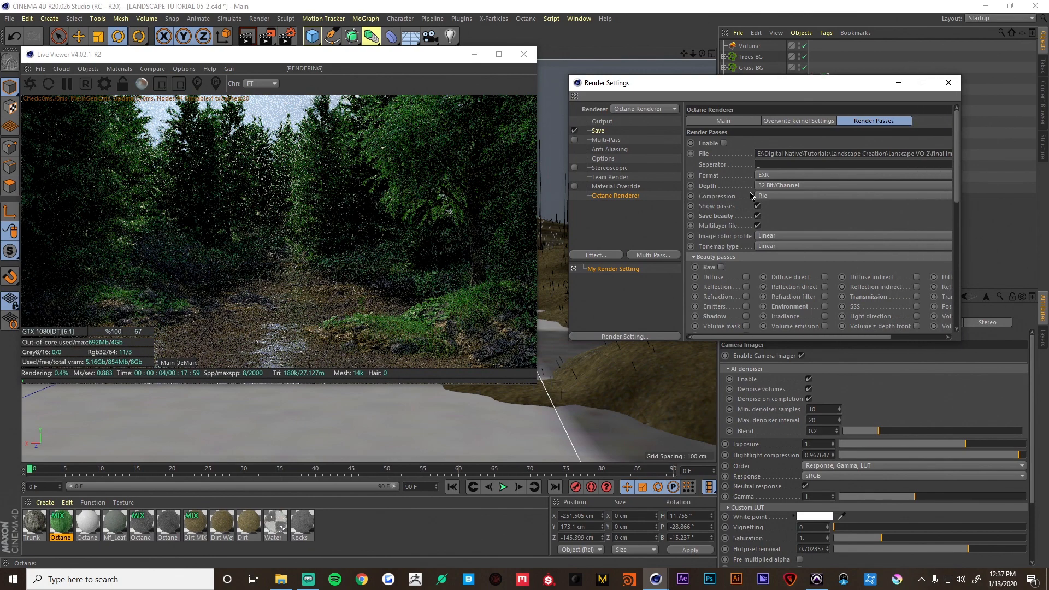
{"action": "left_click", "coordinate": [724, 144]}
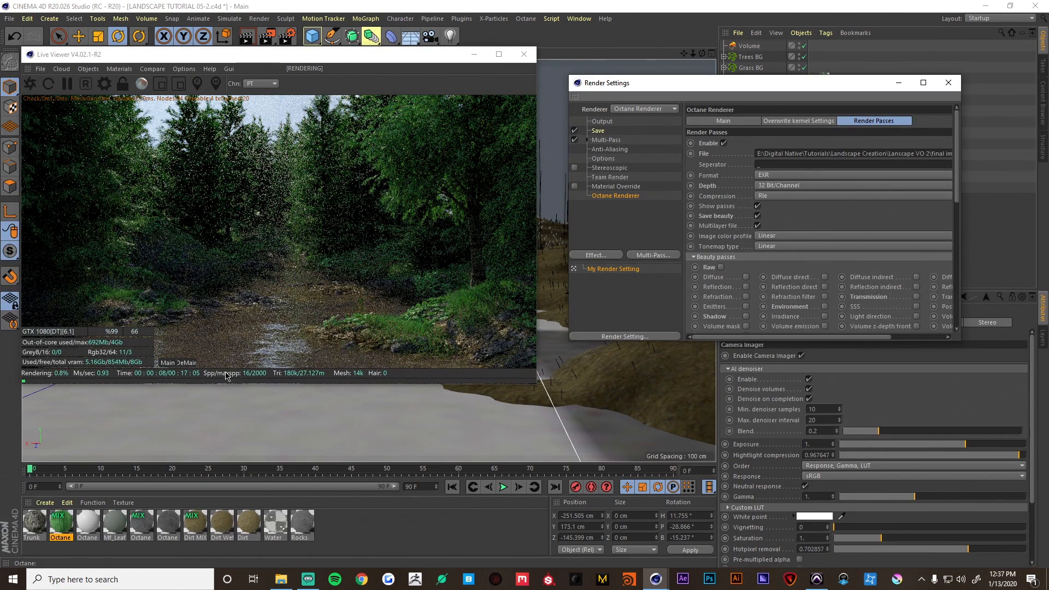
{"action": "left_click", "coordinate": [187, 363]}
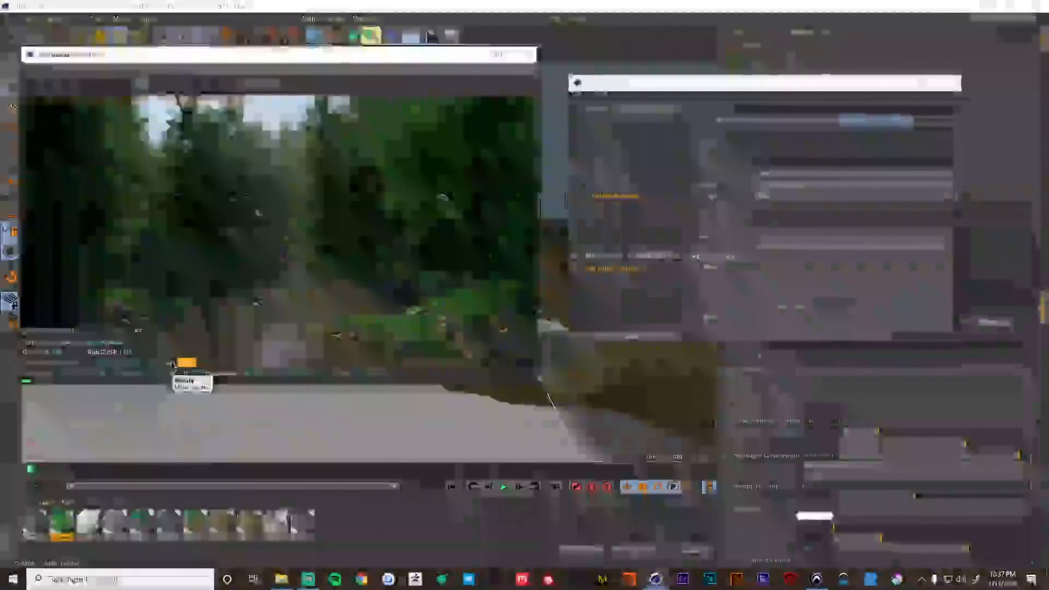
{"action": "left_click", "coordinate": [186, 365]}
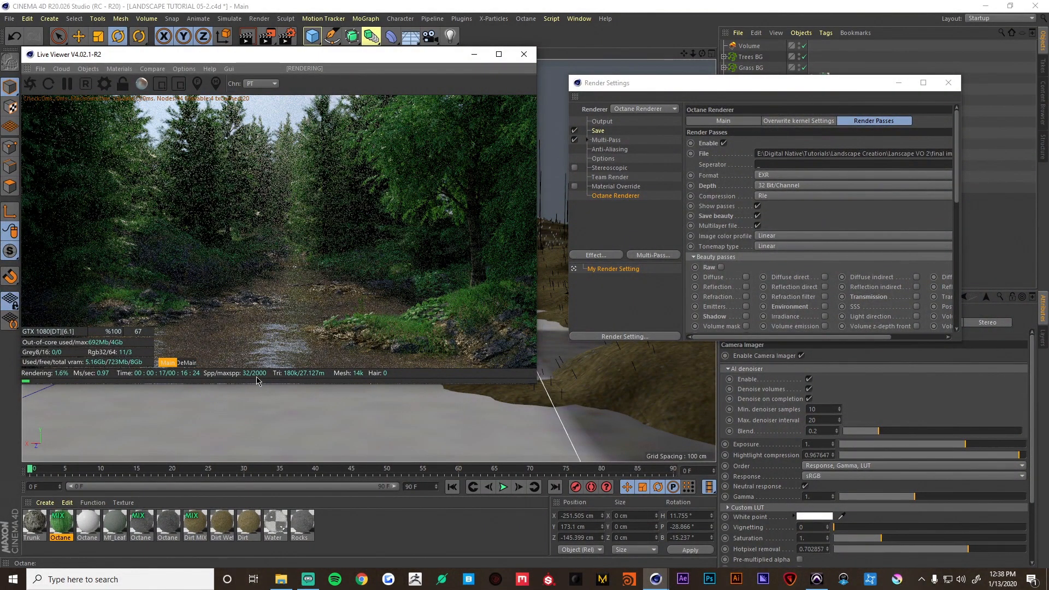
Set the path tracing kernel's GI clamp to 10 in the Octane Settings and close that window
{"action": "left_click", "coordinate": [526, 18]}
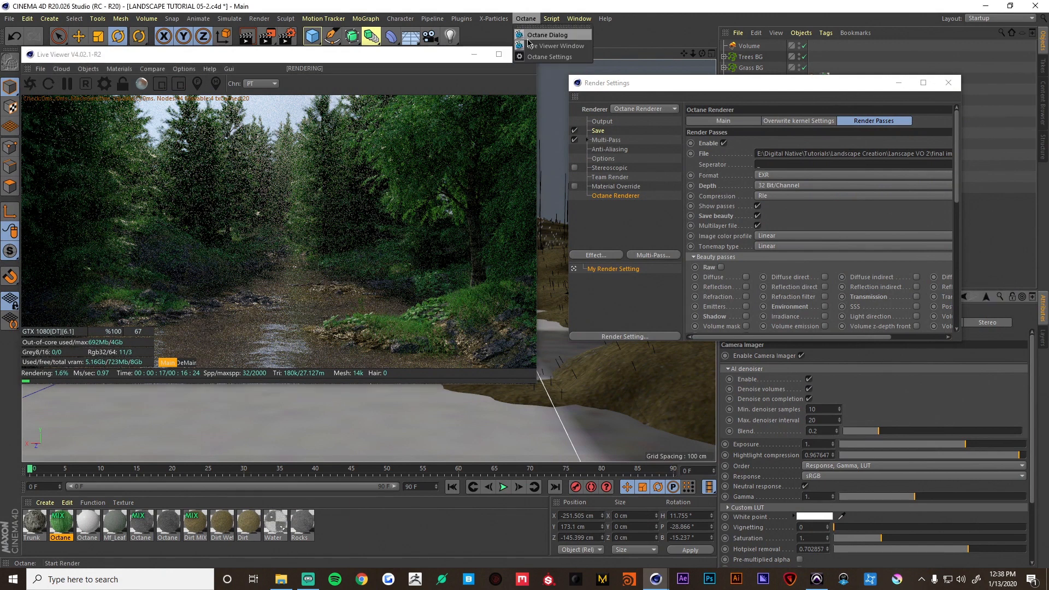
{"action": "left_click", "coordinate": [541, 44]}
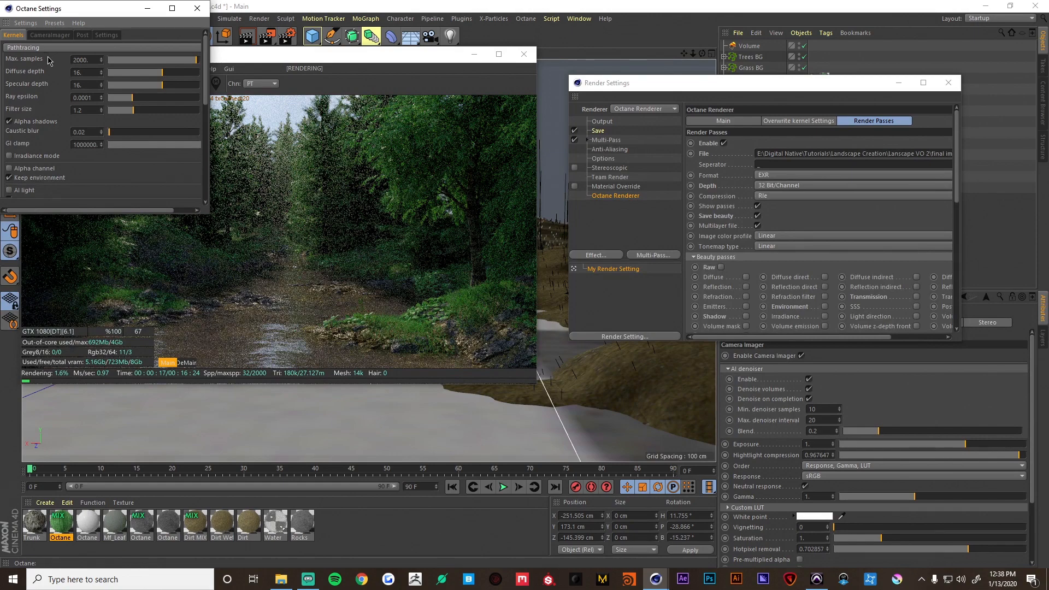
{"action": "left_click", "coordinate": [73, 144]}
{"action": "type", "text": "10."}
{"action": "key", "text": "Return"}
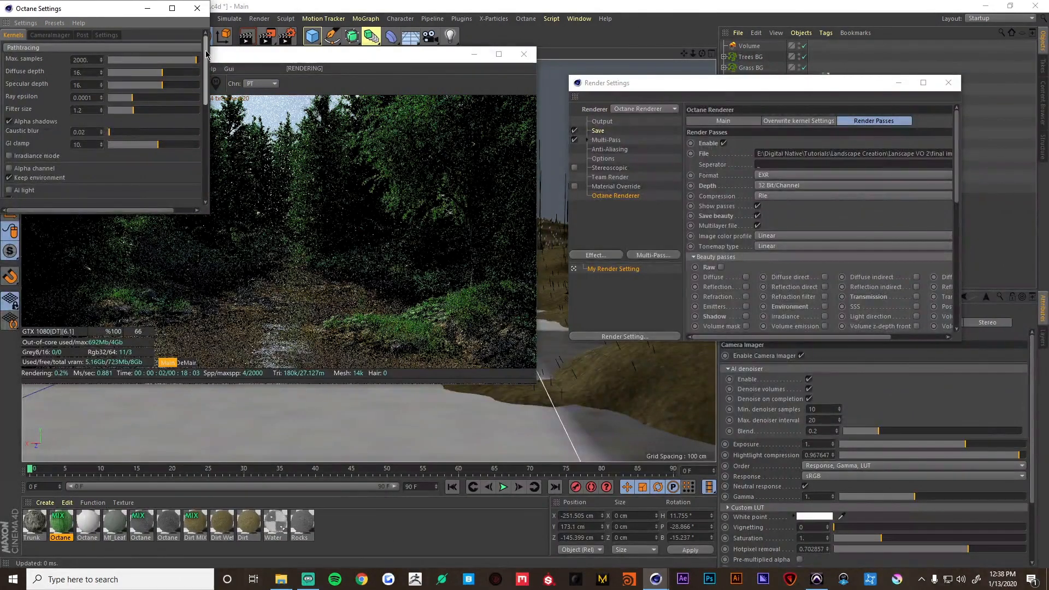
{"action": "left_click", "coordinate": [197, 8]}
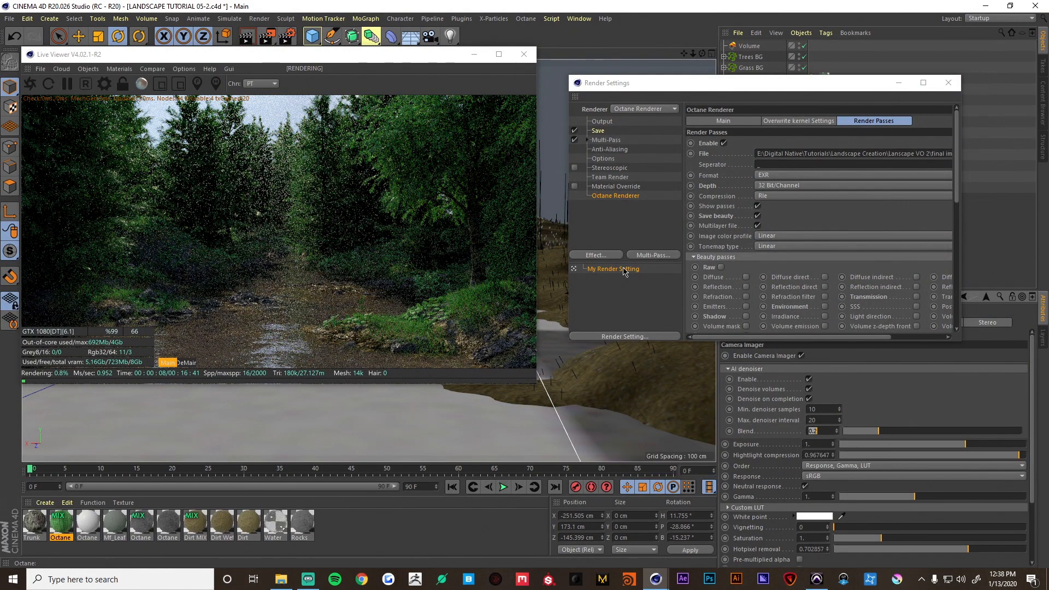
Enable the Raw option under the Octane Renderer's Beauty passes
{"action": "left_click_drag", "start_coordinate": [787, 88], "coordinate": [773, 77]}
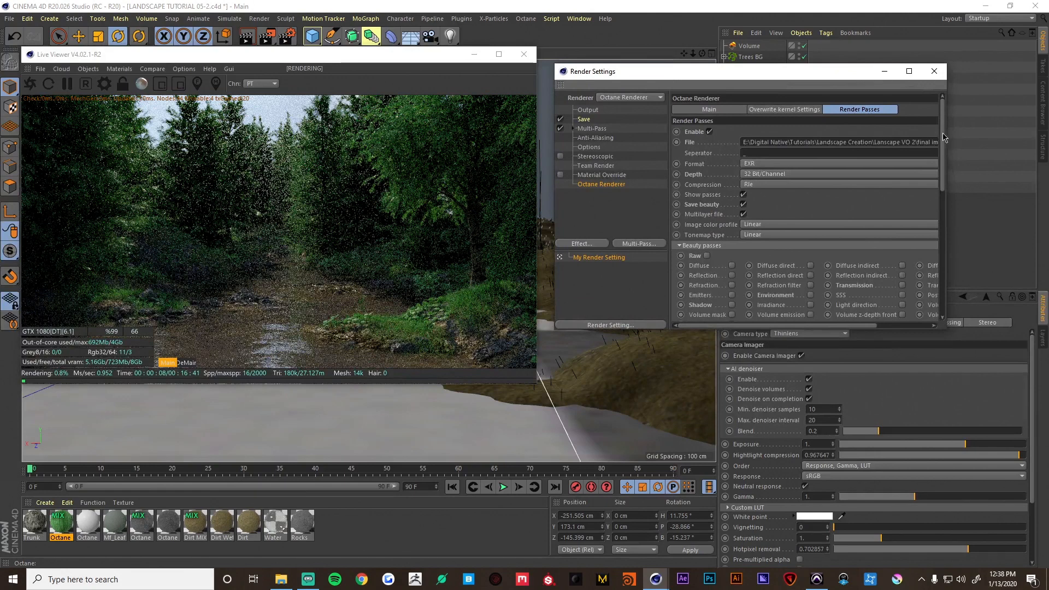
{"action": "scroll", "coordinate": [946, 139], "scroll_direction": "down", "scroll_amount": 2}
{"action": "mouse_move", "coordinate": [795, 331]}
{"action": "left_mouse_down"}
{"action": "mouse_move", "coordinate": [803, 330]}
{"action": "mouse_move", "coordinate": [783, 326]}
{"action": "left_mouse_up"}
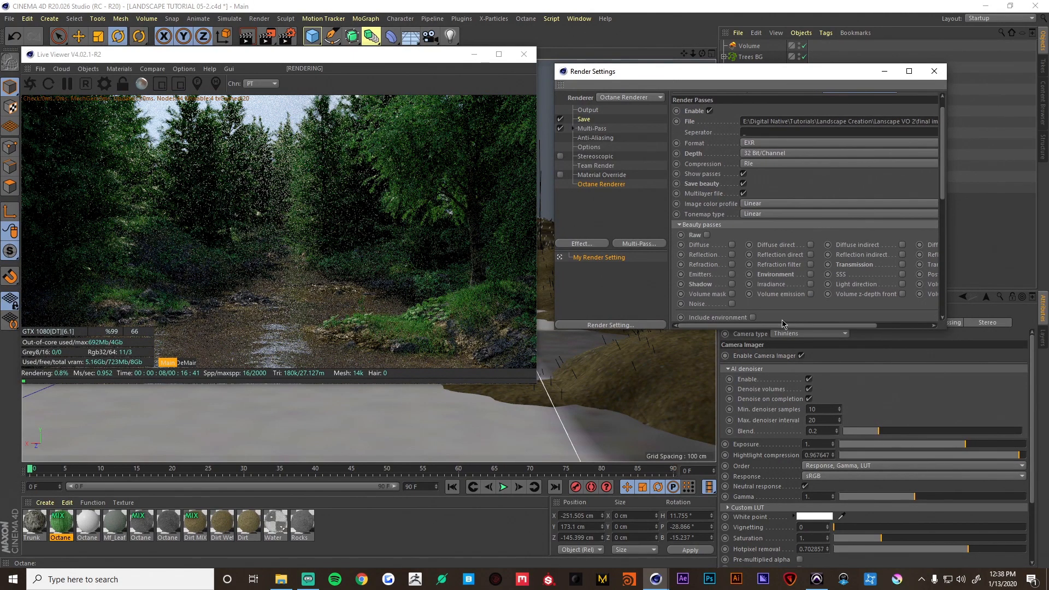
{"action": "scroll", "coordinate": [787, 206], "scroll_direction": "up", "scroll_amount": 2}
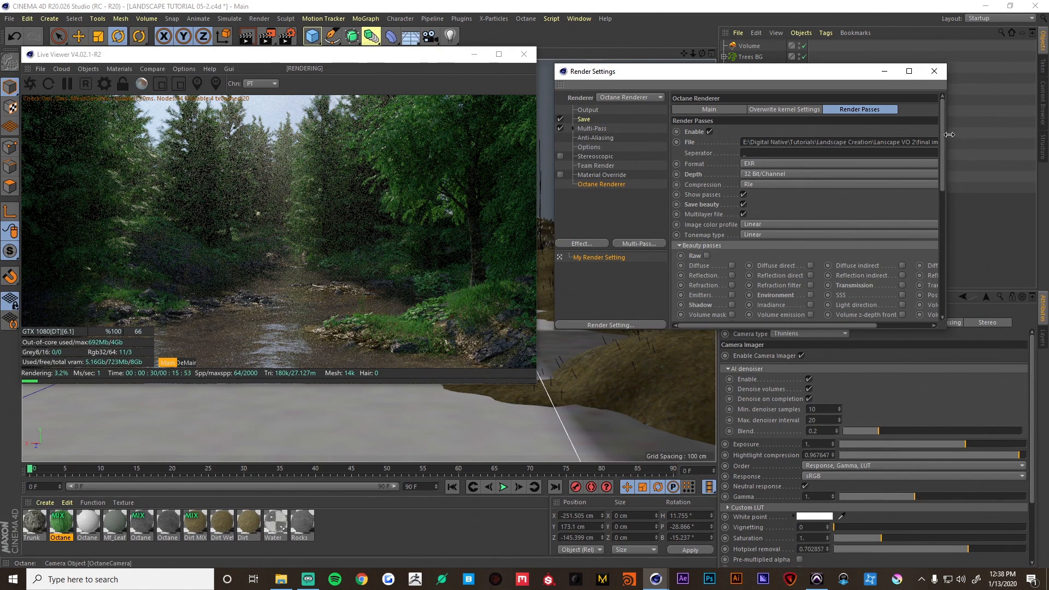
{"action": "scroll", "coordinate": [943, 158], "scroll_direction": "down", "scroll_amount": 2}
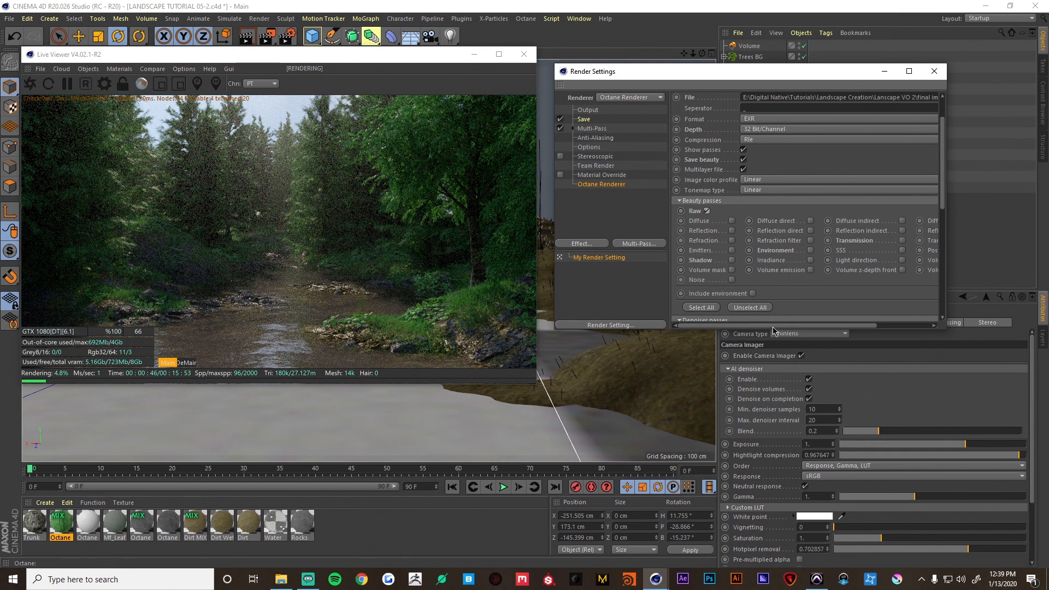
Enable the denoised beauty, diffuse direct, diffuse indirect, reflection direct, reflection indirect and volume passes
{"action": "left_click_drag", "start_coordinate": [946, 181], "coordinate": [949, 208]}
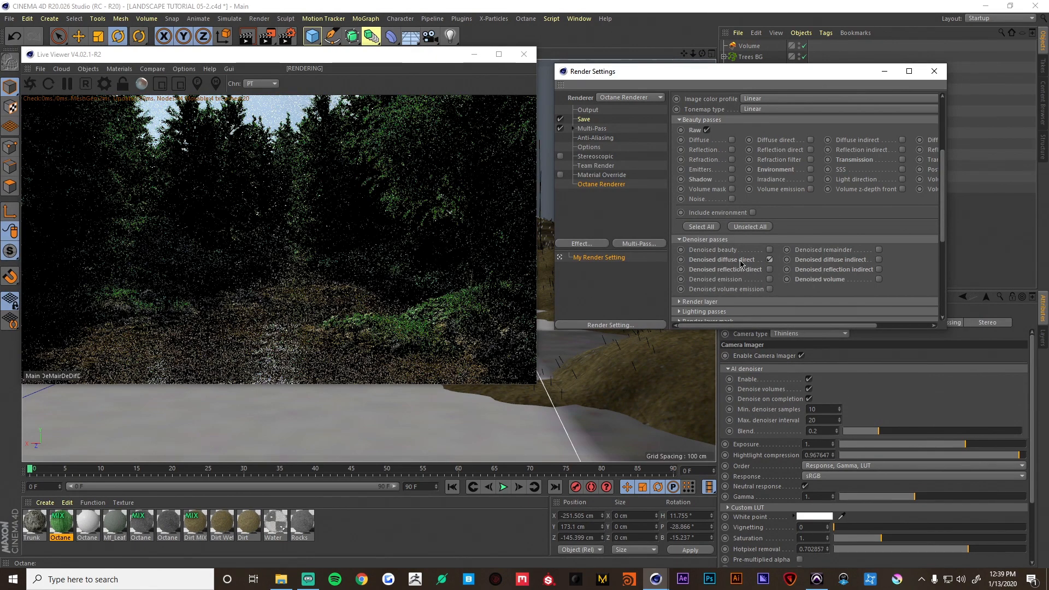
{"action": "left_click", "coordinate": [769, 251]}
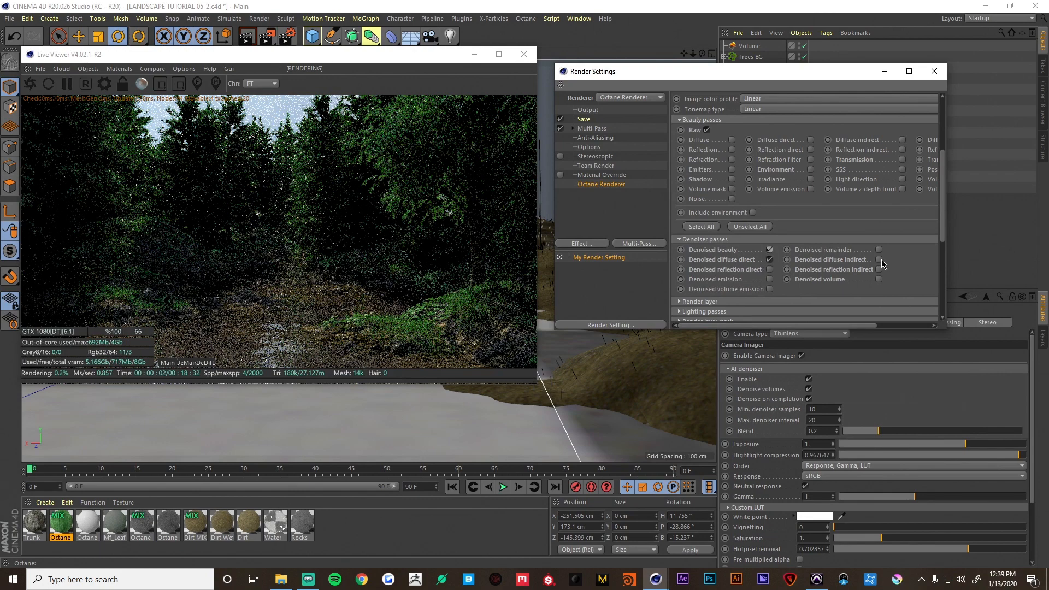
{"action": "left_click", "coordinate": [879, 260]}
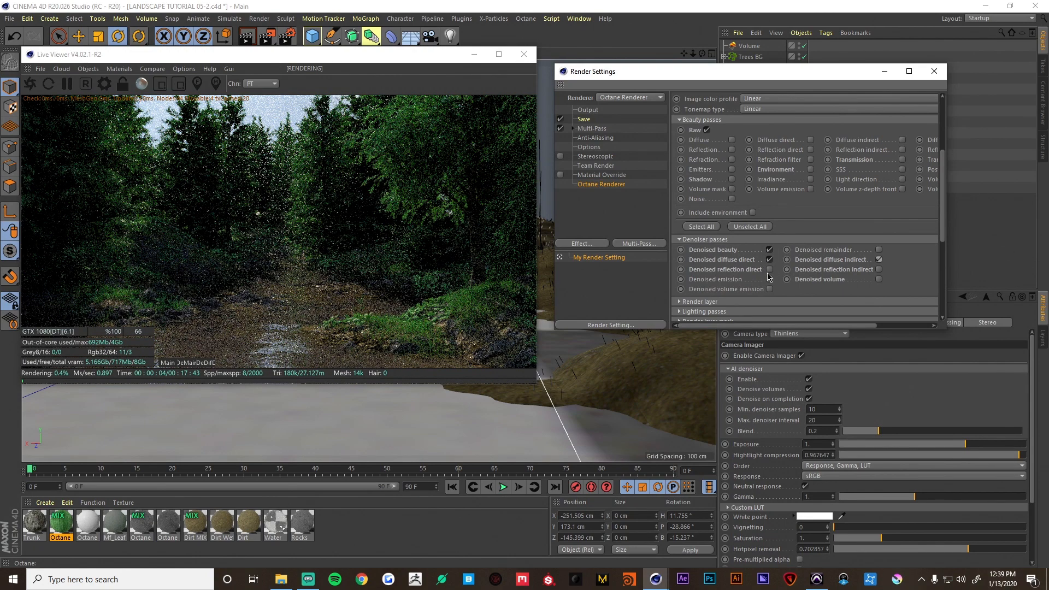
{"action": "left_click", "coordinate": [770, 270]}
{"action": "left_click", "coordinate": [879, 271]}
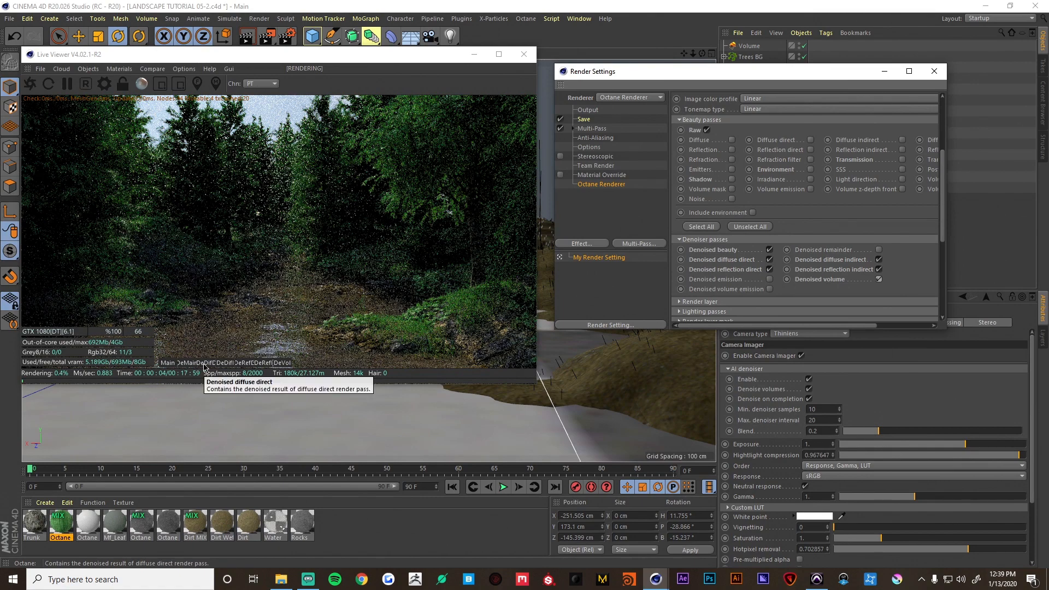
Preview the denoised diffuse direct, diffuse indirect, reflection direct and reflection indirect passes one after another in the Live Viewer
{"action": "left_click", "coordinate": [206, 363]}
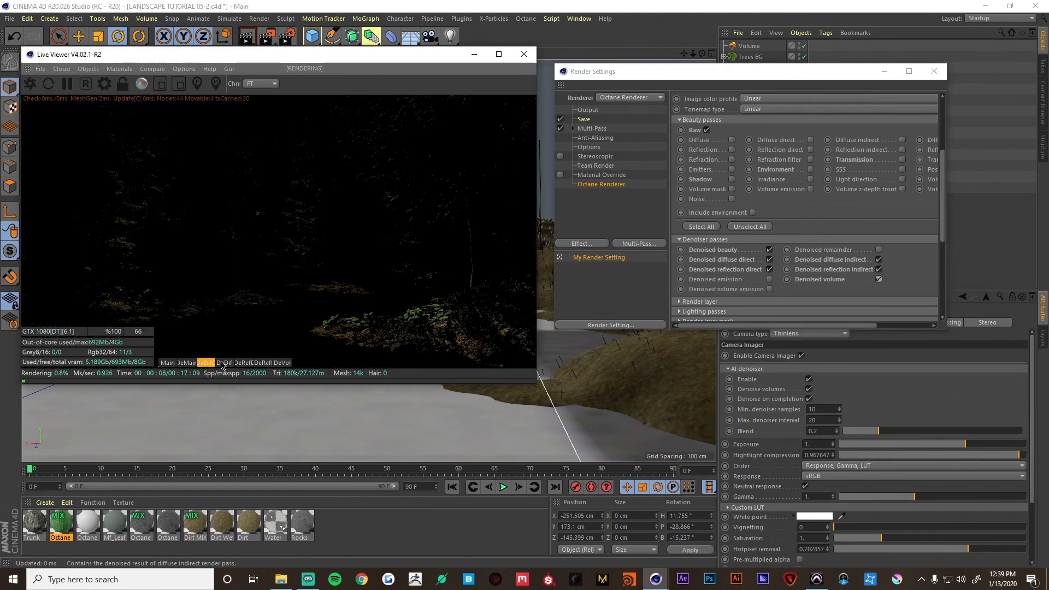
{"action": "left_click", "coordinate": [222, 363]}
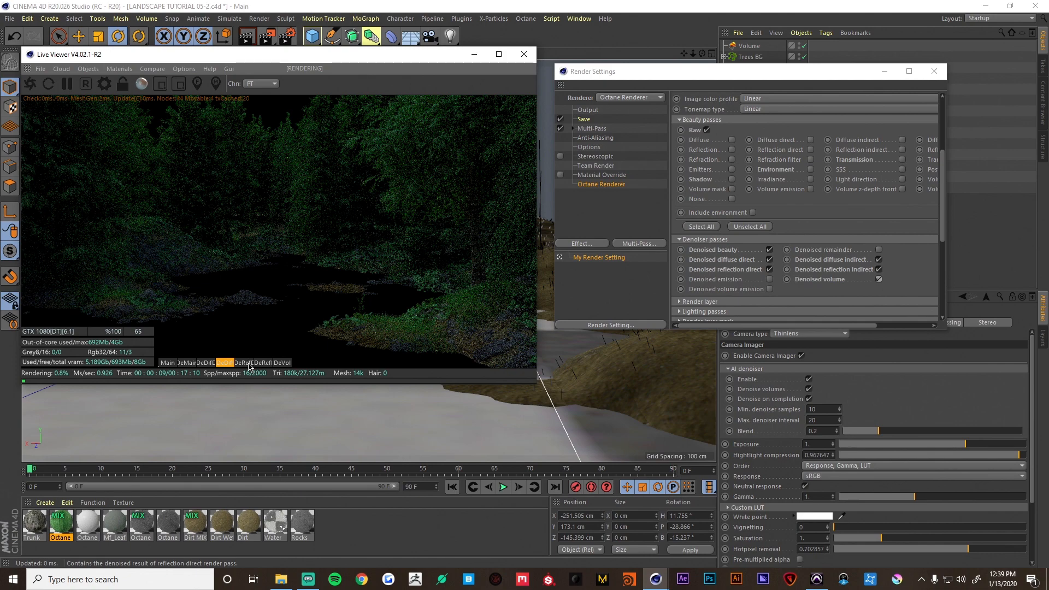
{"action": "left_click", "coordinate": [245, 364]}
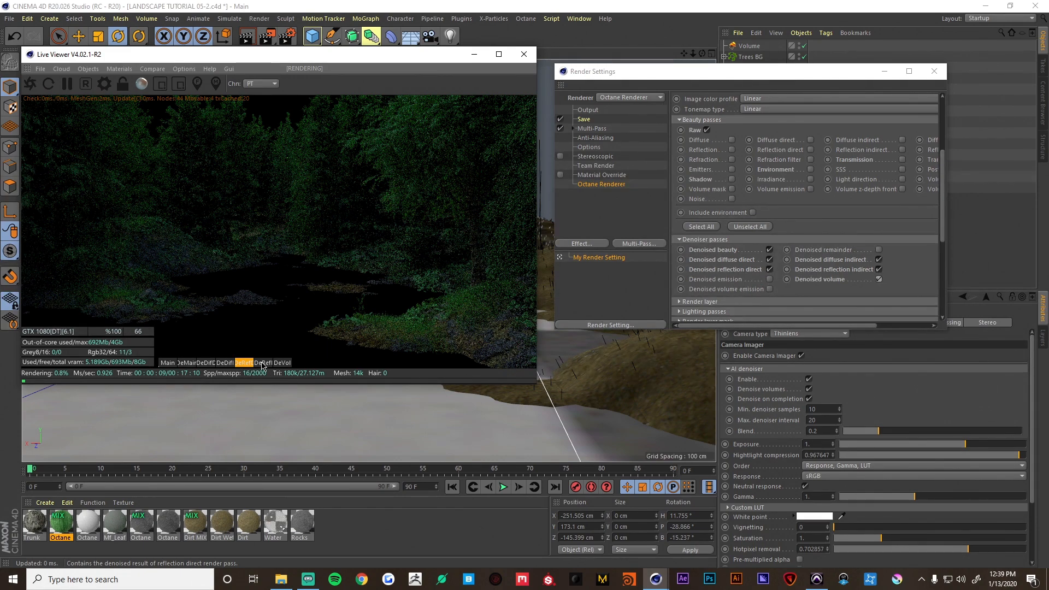
{"action": "left_click", "coordinate": [263, 364]}
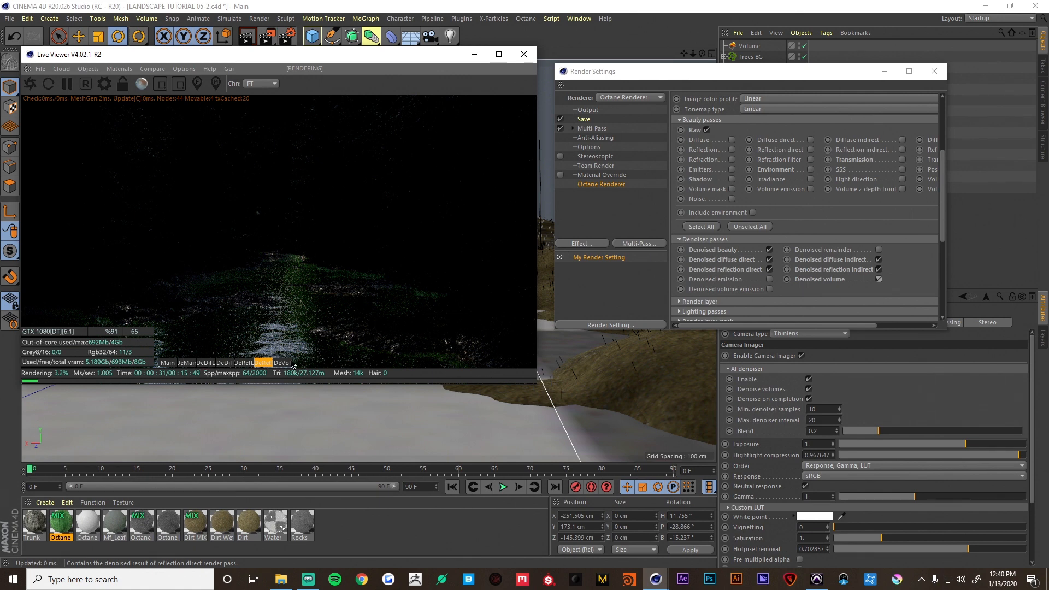
Enable the Environment beauty pass and pause the Live Viewer render
{"action": "left_click", "coordinate": [244, 363]}
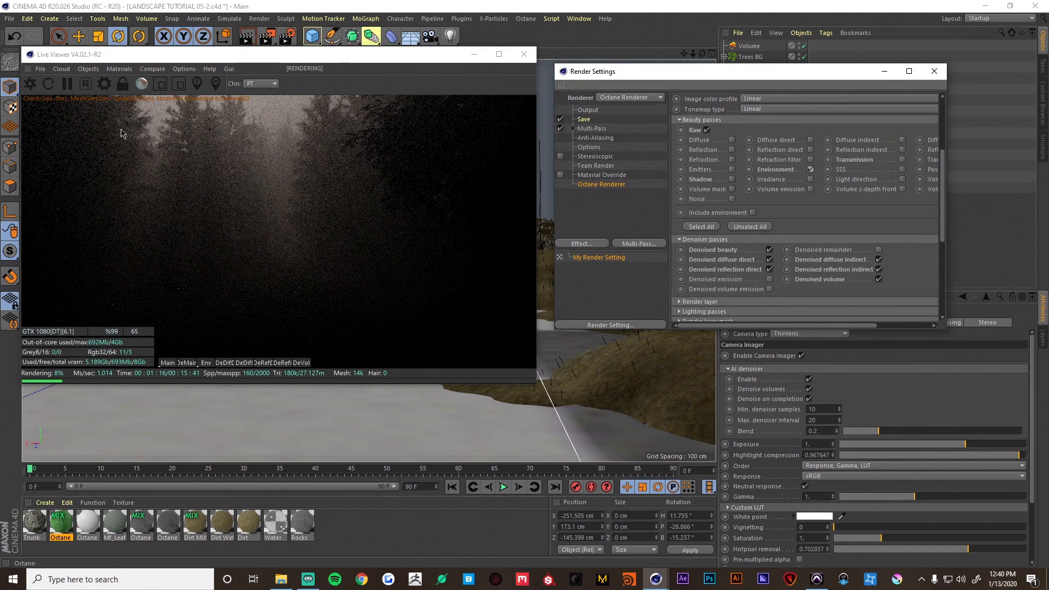
{"action": "left_click", "coordinate": [68, 88]}
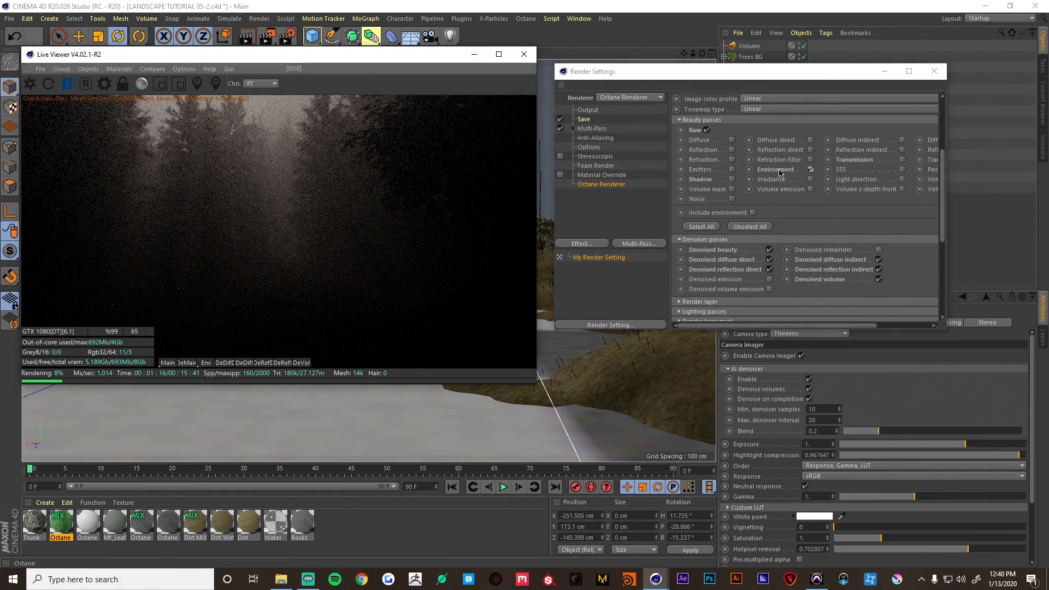
Widen the Render Settings window and enable the Transmission, SSS, Shadow, Volume z-depth front and Volume z-depth back beauty passes
{"action": "left_click", "coordinate": [668, 195]}
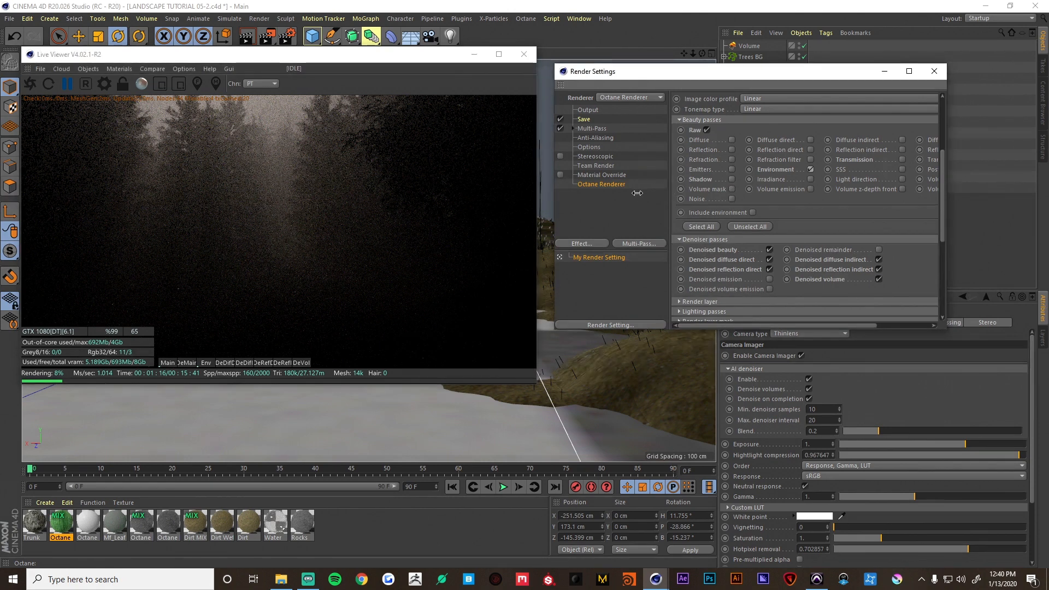
{"action": "left_click_drag", "start_coordinate": [948, 172], "coordinate": [1036, 191]}
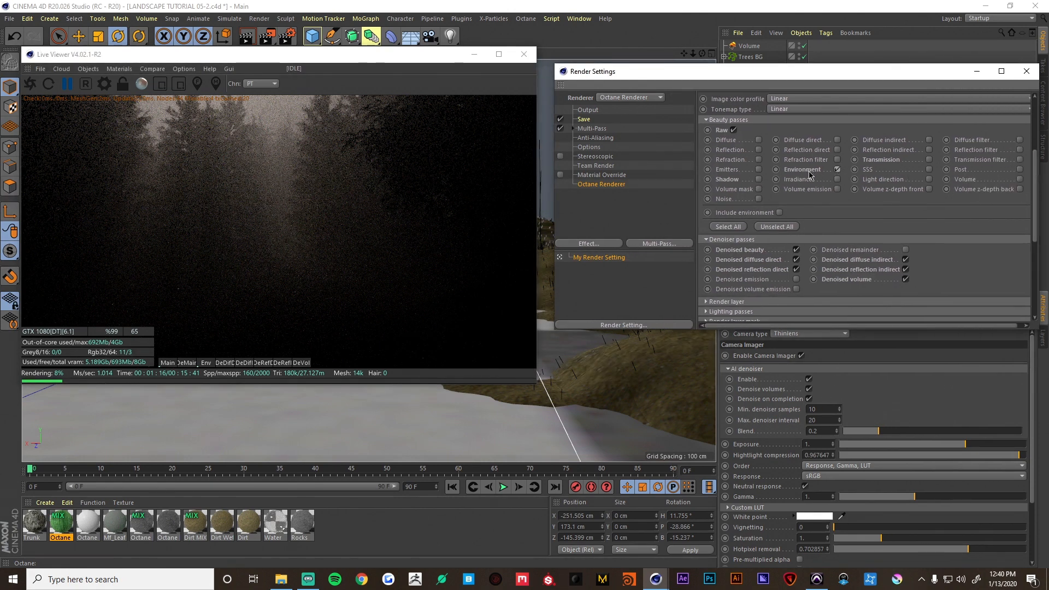
{"action": "left_click", "coordinate": [929, 161]}
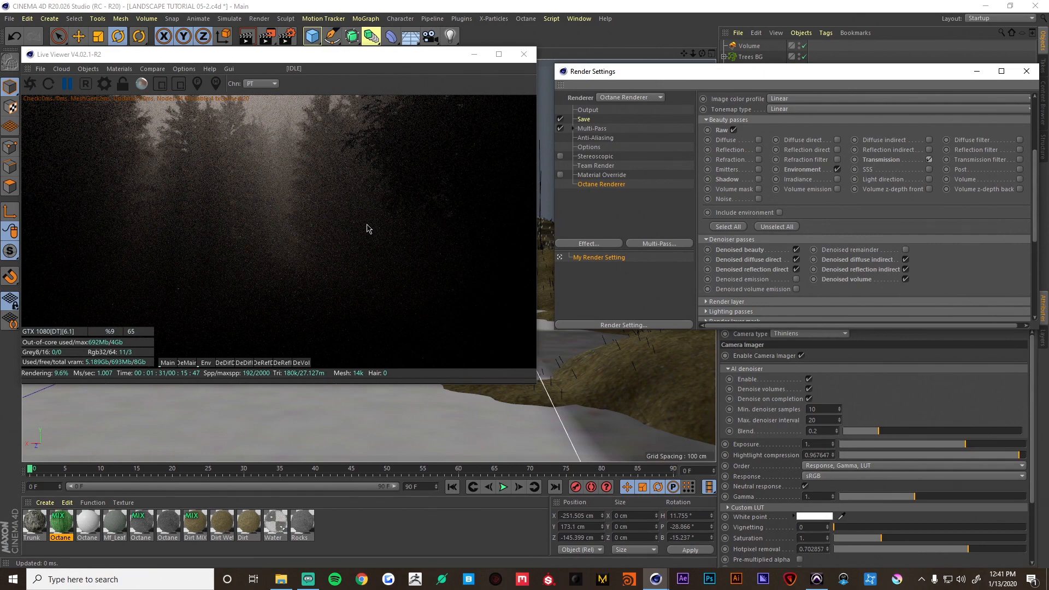
{"action": "left_click", "coordinate": [929, 170]}
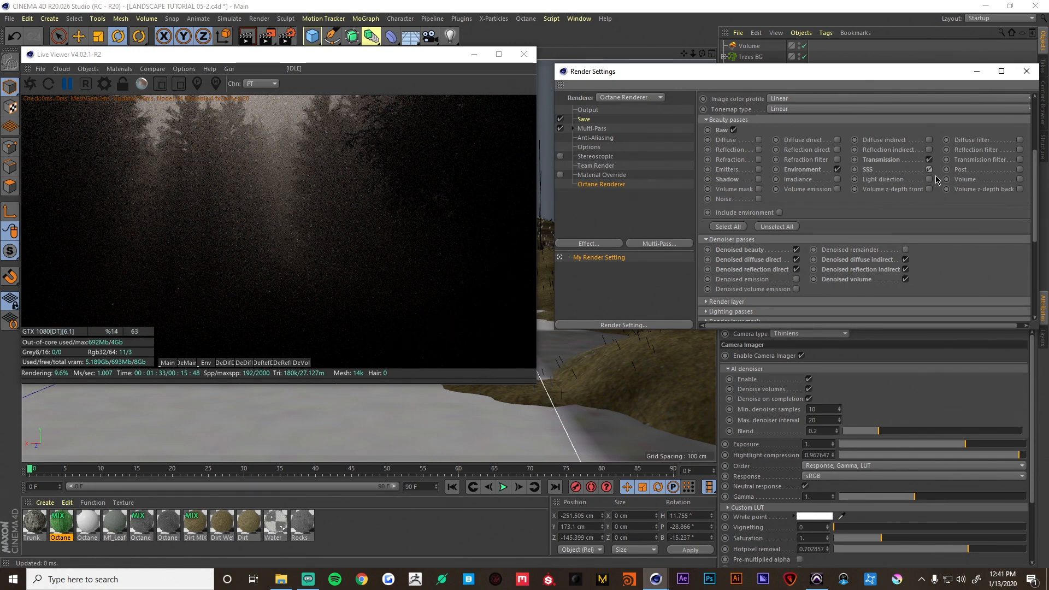
{"action": "left_click", "coordinate": [759, 180]}
{"action": "left_click", "coordinate": [929, 189]}
{"action": "left_click", "coordinate": [1020, 191]}
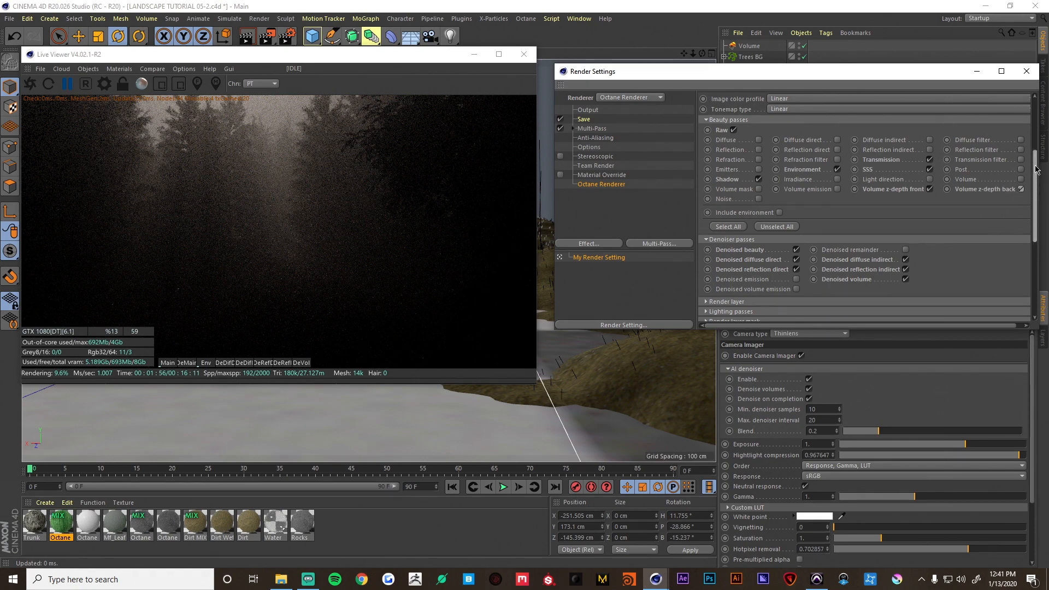
Enable the direct and indirect lighting passes for both Ambient light and Sun Light
{"action": "left_click_drag", "start_coordinate": [1037, 169], "coordinate": [1028, 218]}
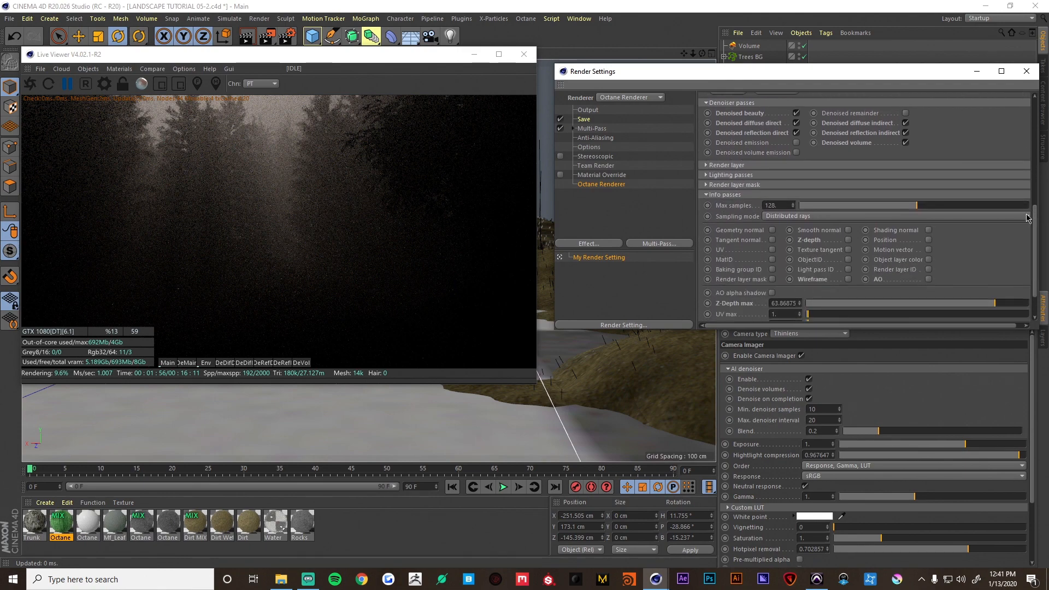
{"action": "left_click", "coordinate": [715, 175]}
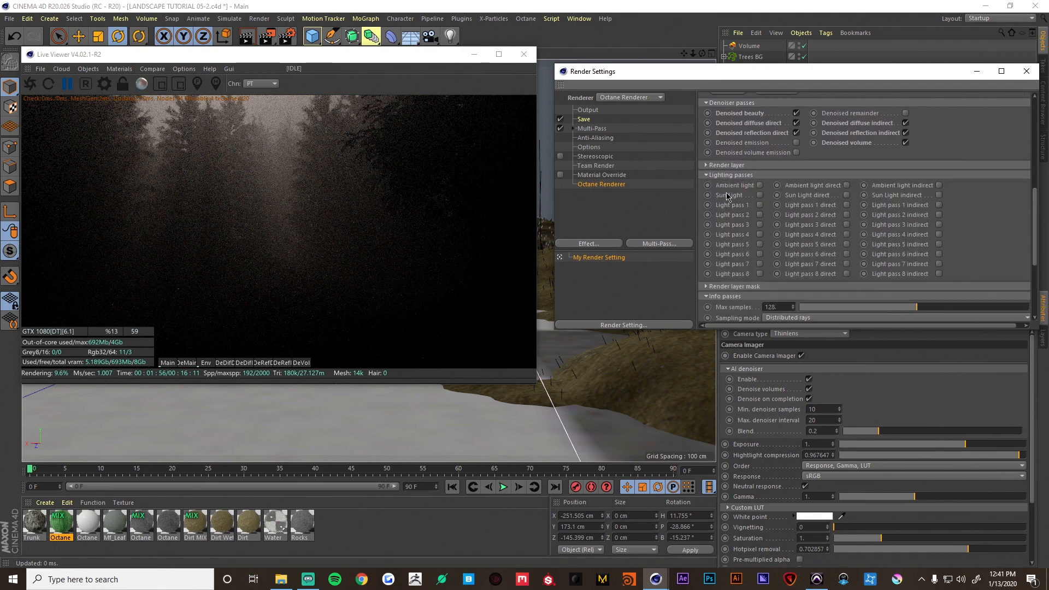
{"action": "left_click", "coordinate": [847, 186]}
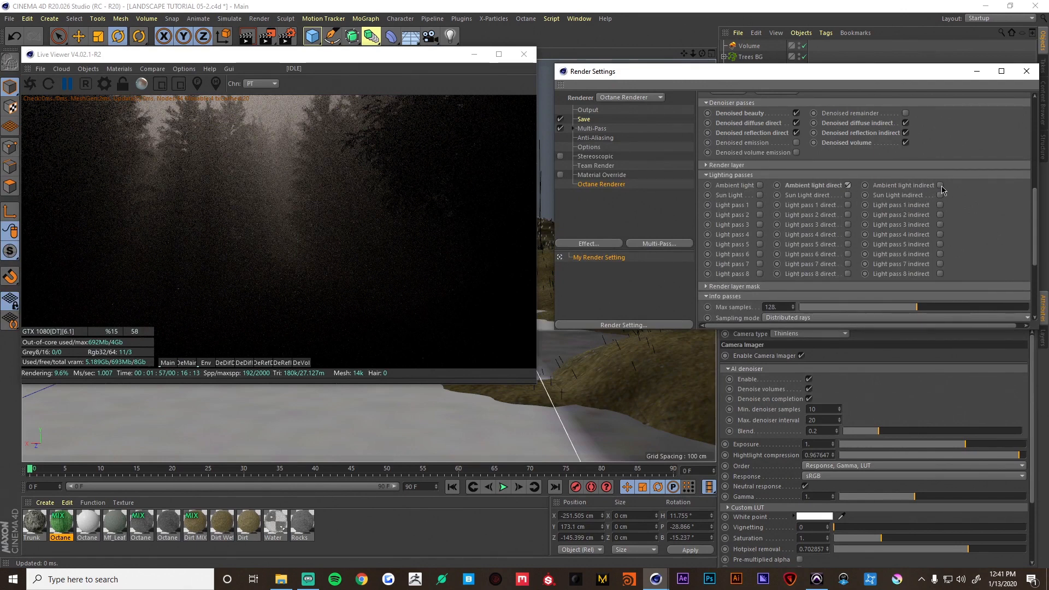
{"action": "left_click", "coordinate": [942, 185]}
{"action": "left_click", "coordinate": [942, 195]}
{"action": "left_click", "coordinate": [848, 195]}
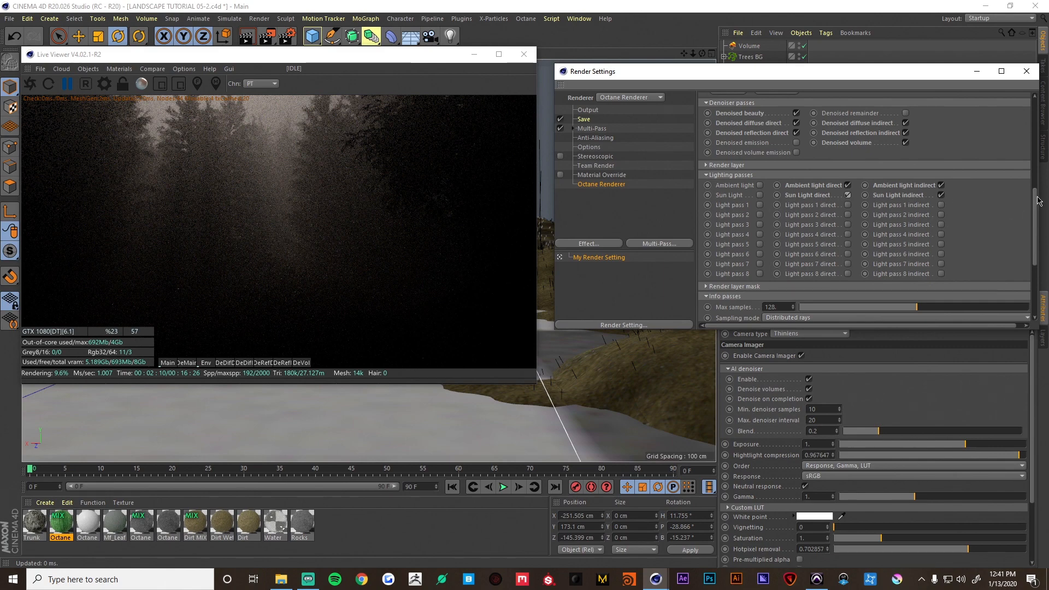
Enable the AO, Wireframe and Z-depth info passes and resume the Live Viewer render
{"action": "left_click_drag", "start_coordinate": [1036, 204], "coordinate": [1036, 231]}
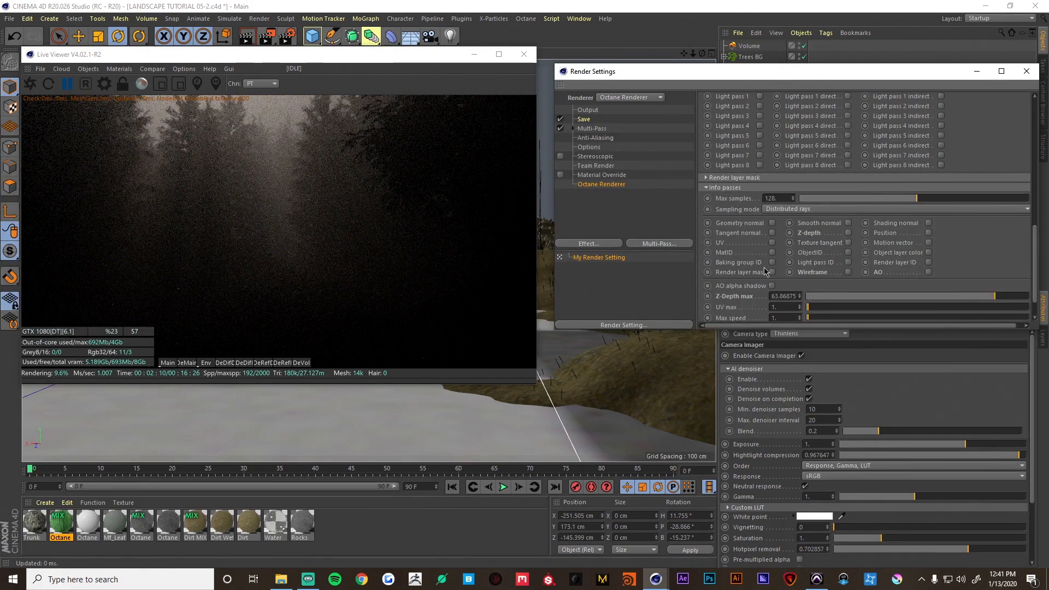
{"action": "left_click", "coordinate": [929, 273]}
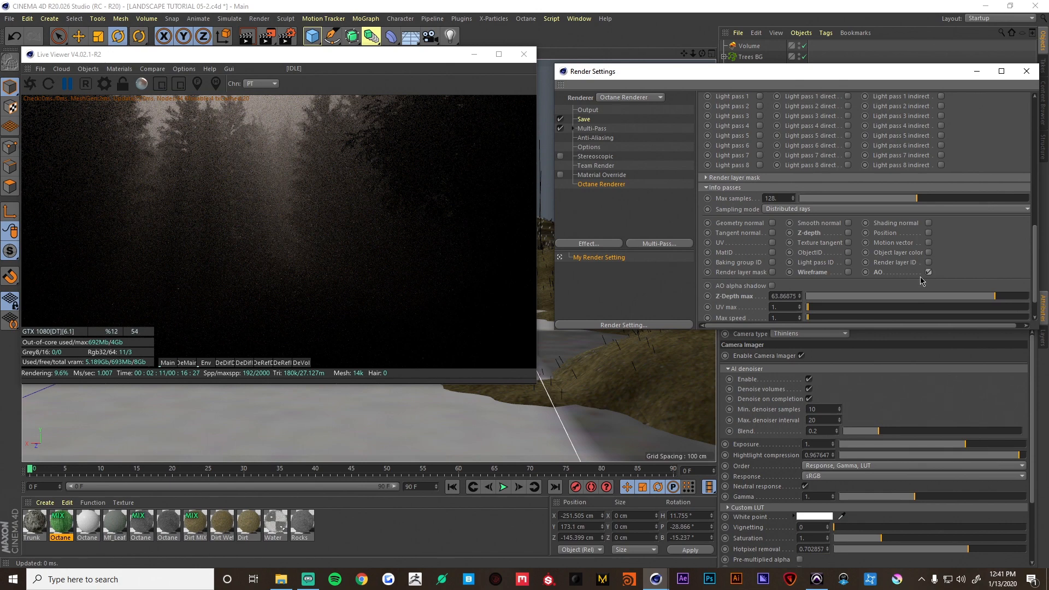
{"action": "left_click", "coordinate": [850, 273]}
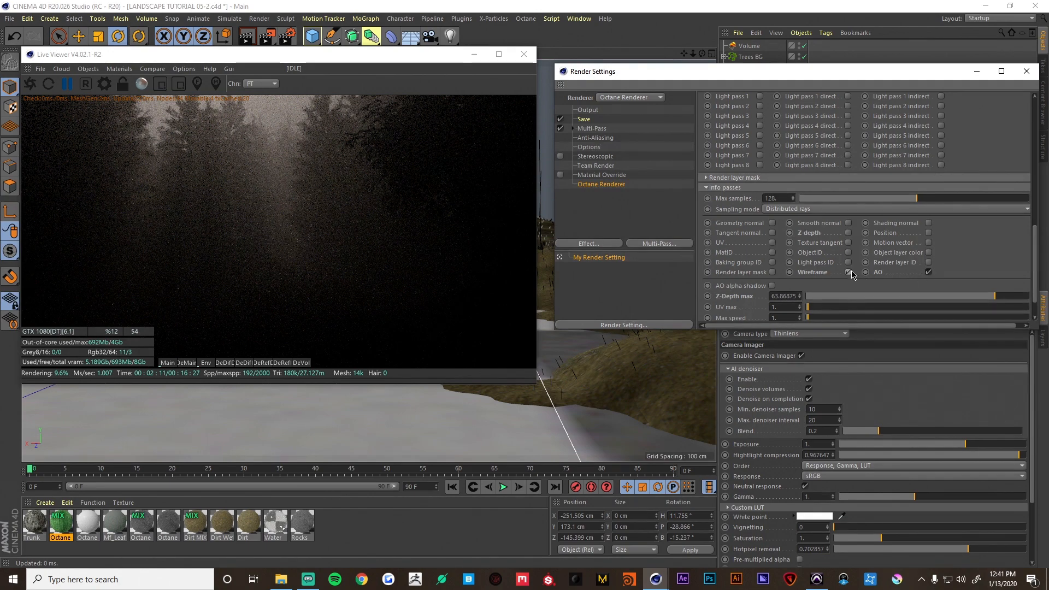
{"action": "left_click", "coordinate": [849, 233]}
{"action": "left_click", "coordinate": [66, 89]}
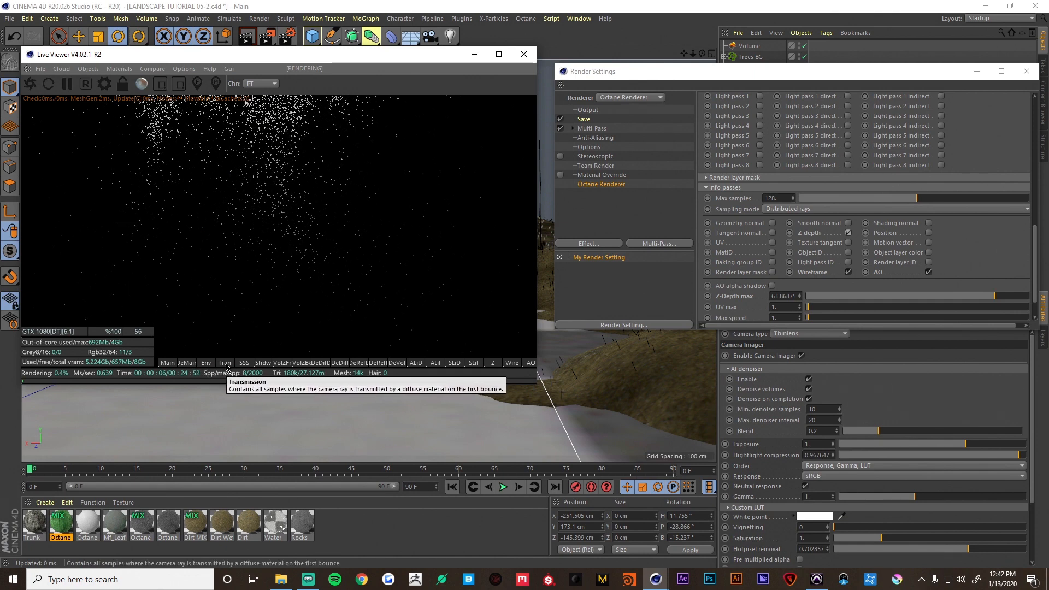
Preview the transmission, SSS, shadow and volume z-depth passes one after another in the Live Viewer
{"action": "left_click", "coordinate": [225, 363]}
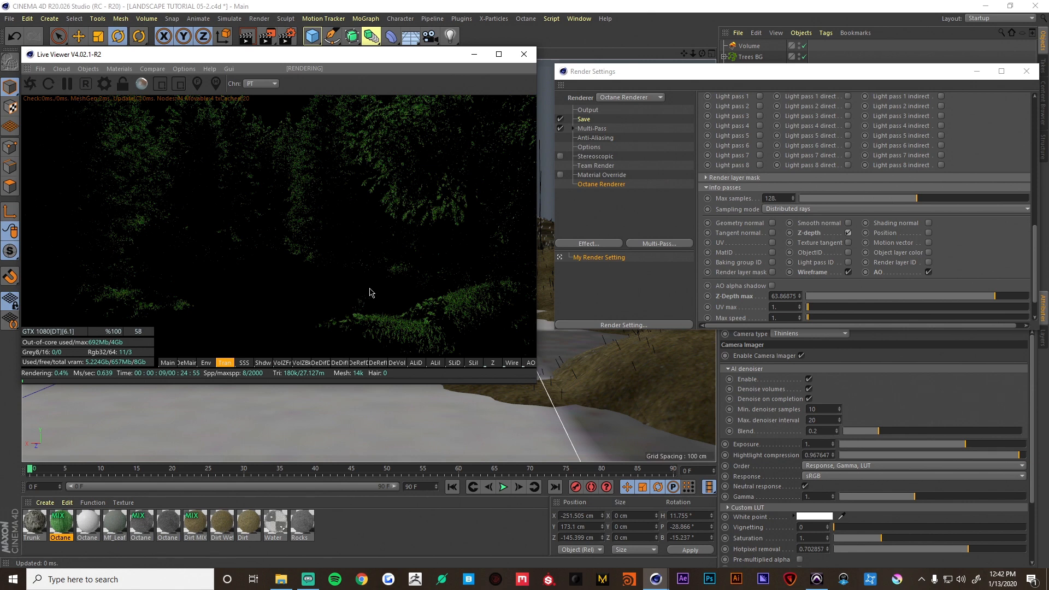
{"action": "left_click", "coordinate": [245, 364]}
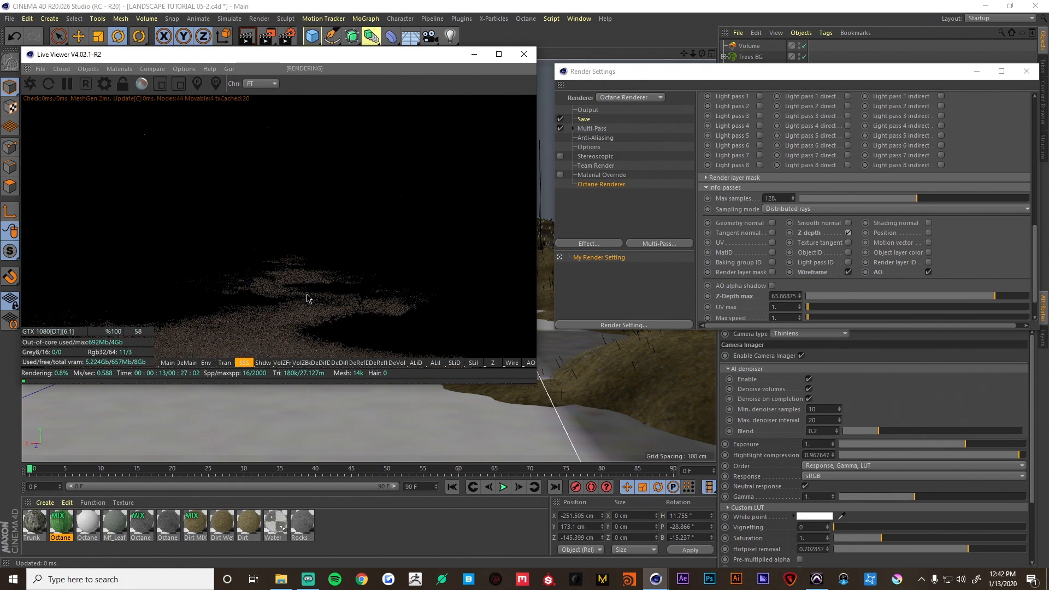
{"action": "left_click", "coordinate": [263, 364]}
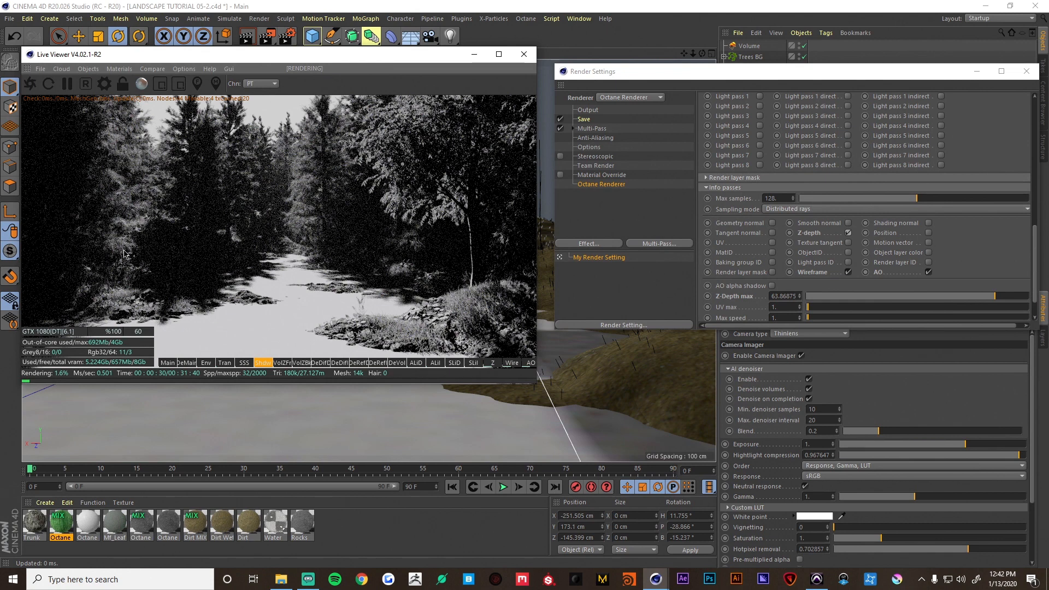
{"action": "left_click", "coordinate": [283, 364]}
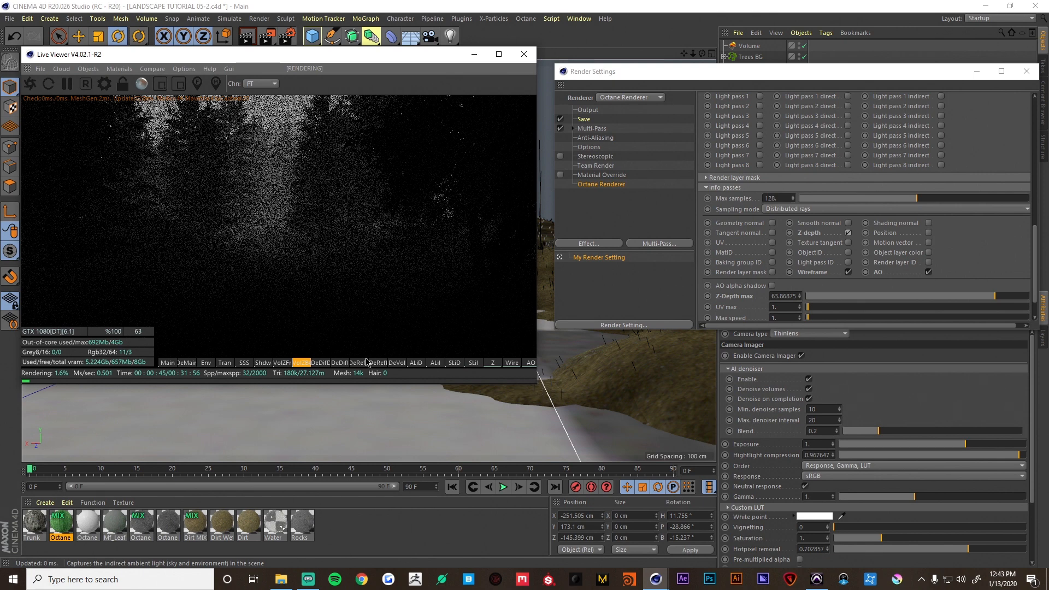
Preview the ambient light, sun light, Z-depth, wireframe and AO passes one after another in the Live Viewer
{"action": "left_click", "coordinate": [416, 363]}
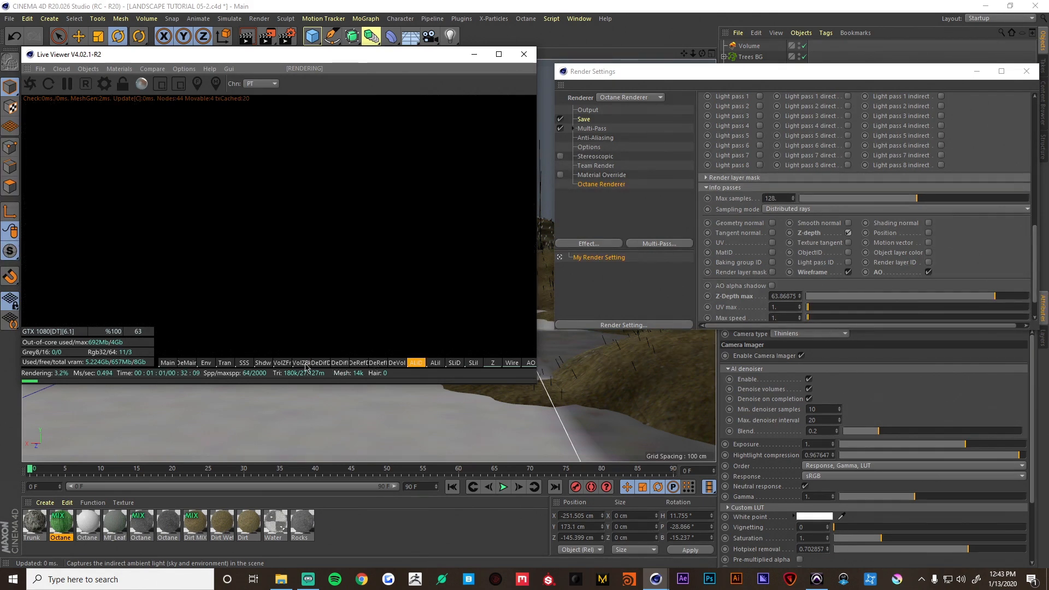
{"action": "left_click", "coordinate": [436, 364]}
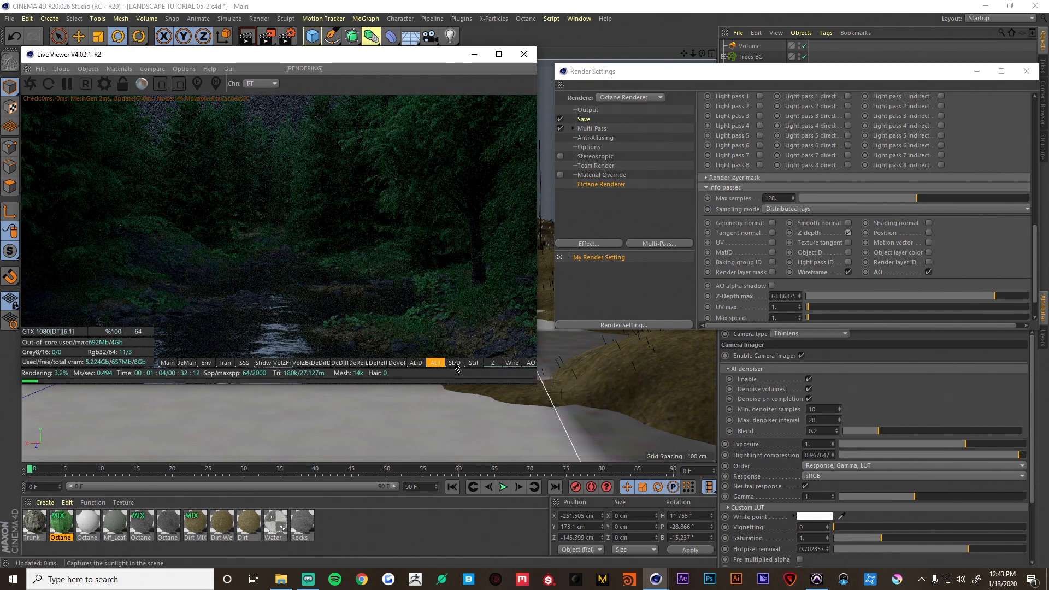
{"action": "left_click", "coordinate": [455, 365]}
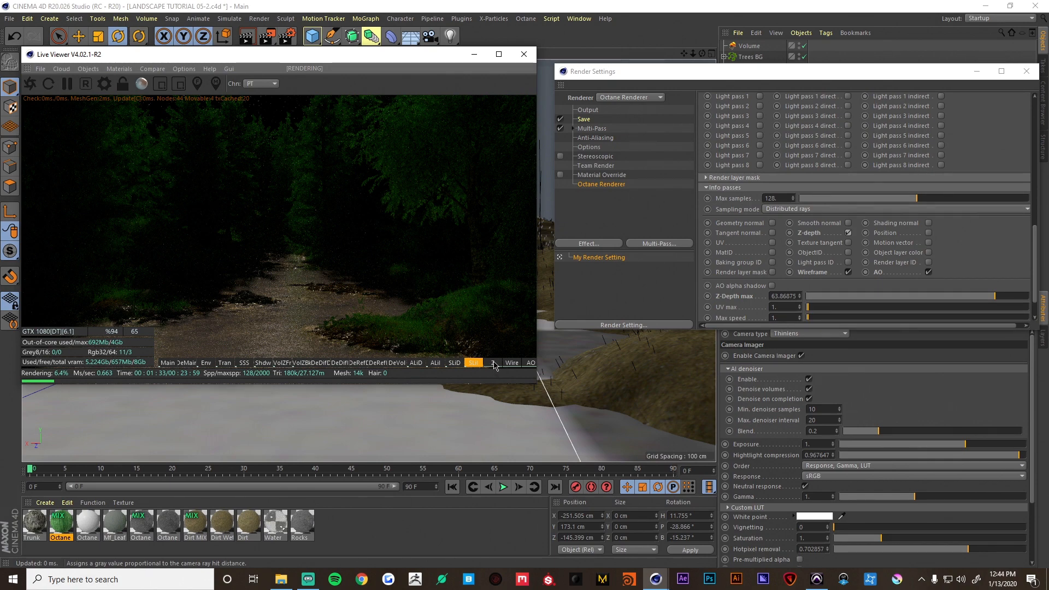
{"action": "left_click", "coordinate": [493, 363]}
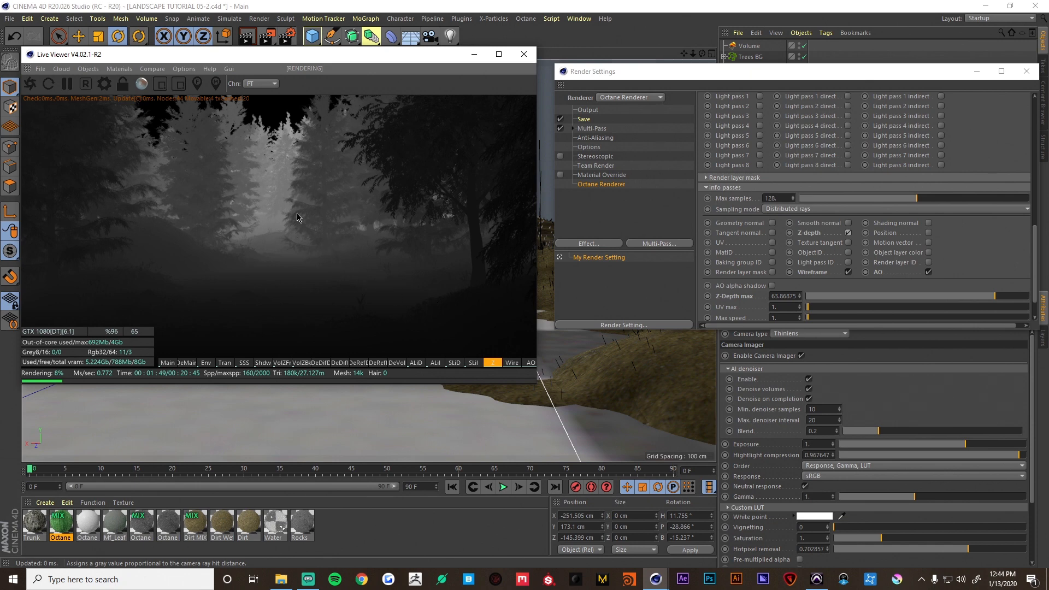
{"action": "left_click", "coordinate": [511, 363]}
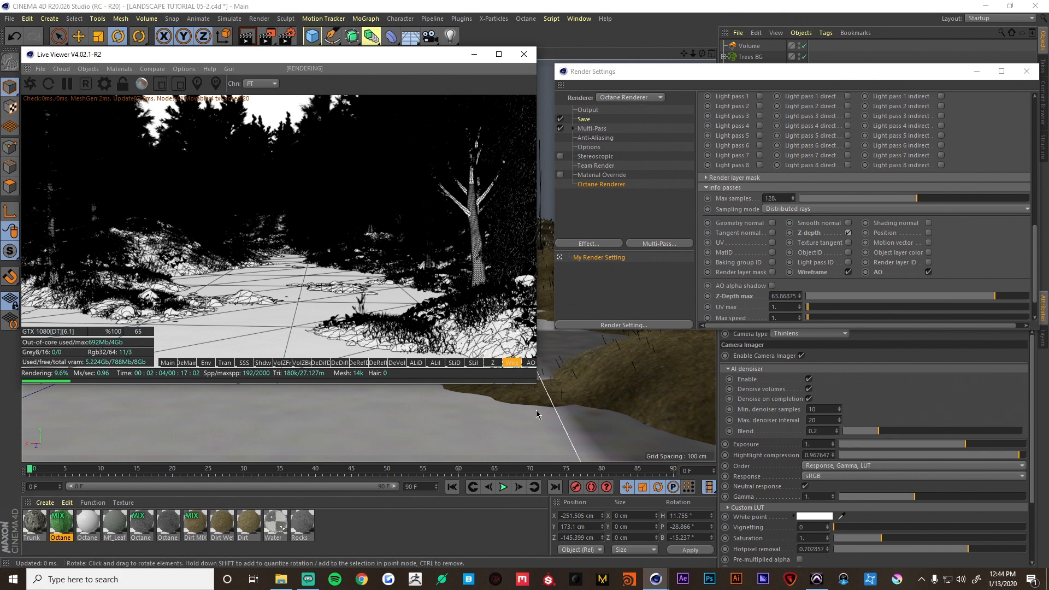
{"action": "left_click", "coordinate": [530, 363]}
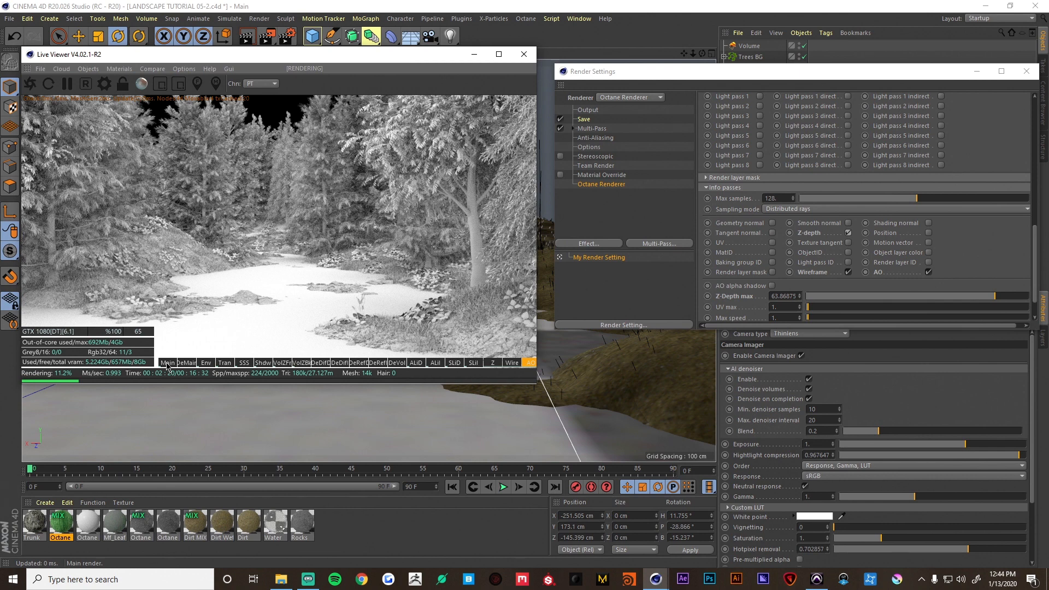
Set the render output to the HDTV 1080 24 preset at 1920 x 1080 pixels
{"action": "left_click_drag", "start_coordinate": [1036, 242], "coordinate": [1035, 104]}
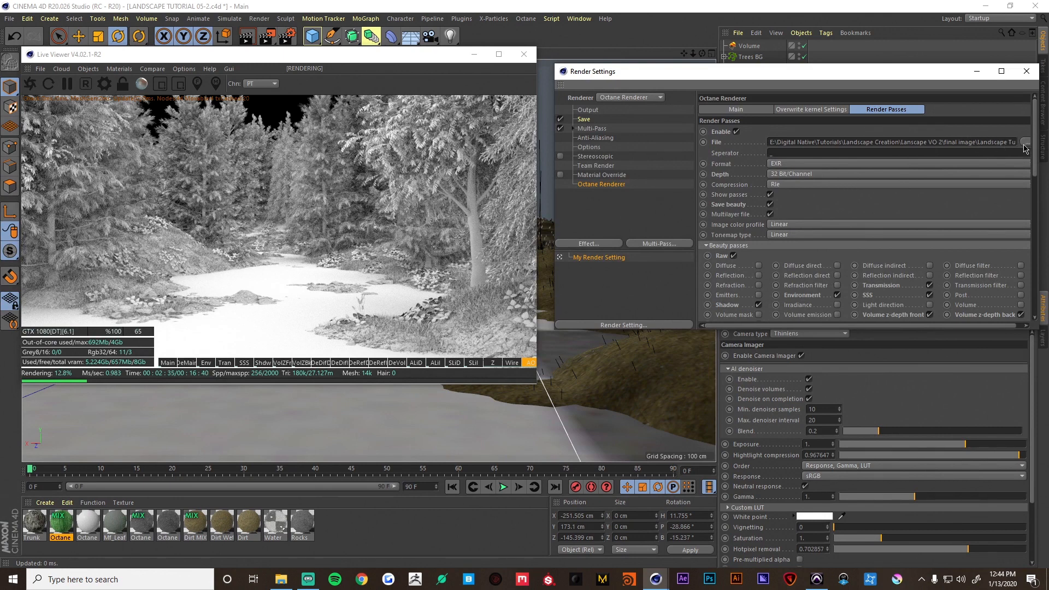
{"action": "left_click", "coordinate": [589, 112]}
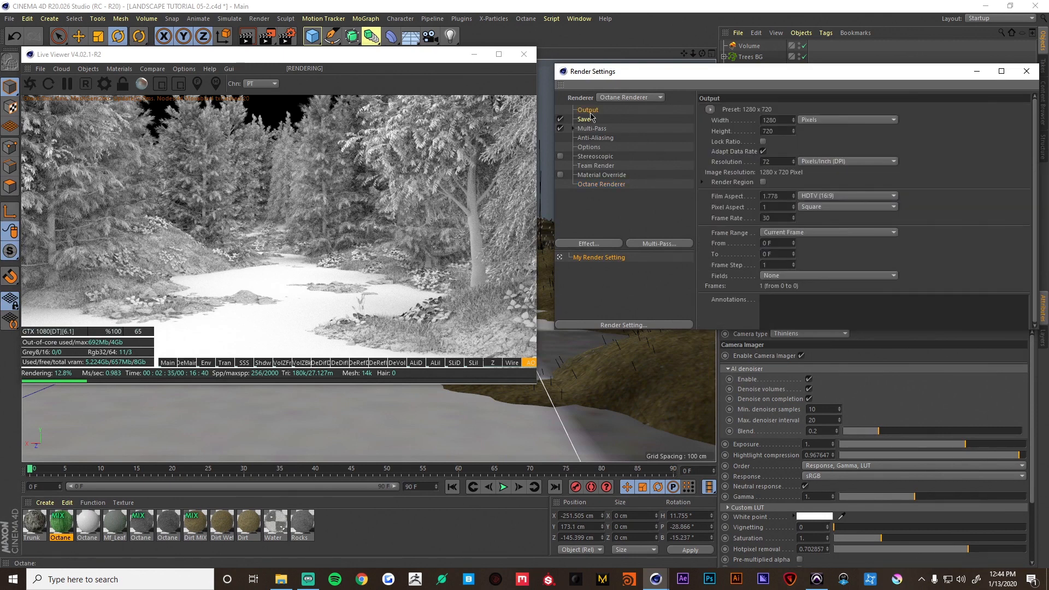
{"action": "left_click", "coordinate": [593, 120]}
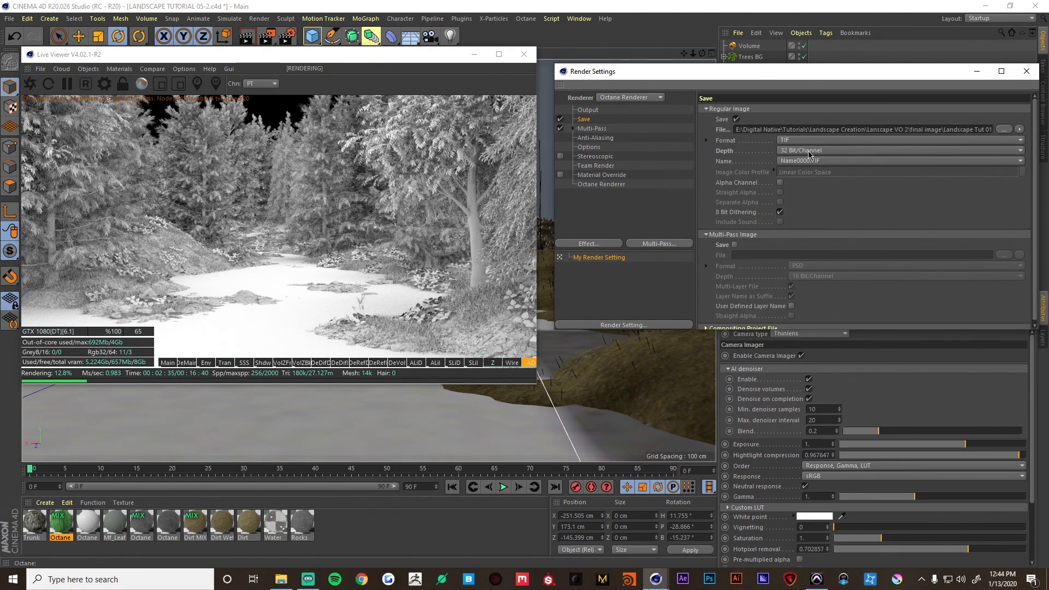
{"action": "left_click", "coordinate": [589, 110]}
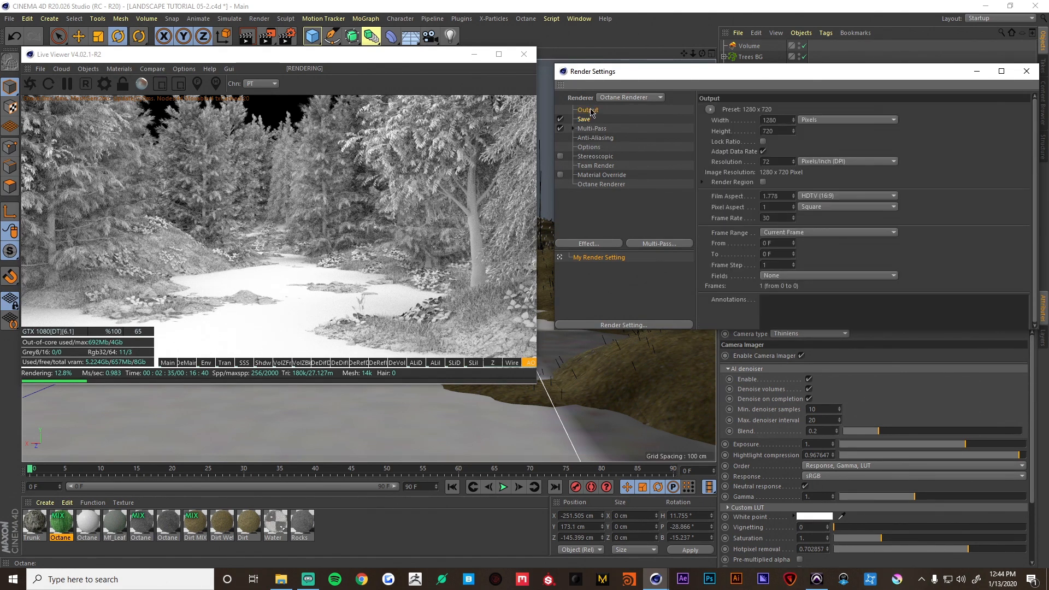
{"action": "left_click", "coordinate": [710, 110]}
{"action": "mouse_move", "coordinate": [729, 142]}
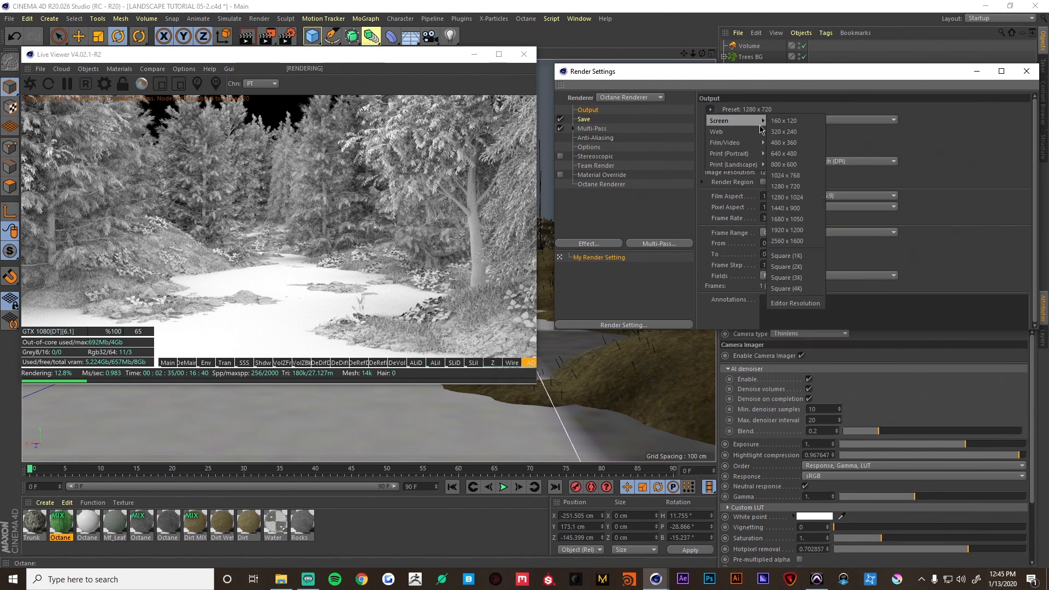
{"action": "left_click", "coordinate": [817, 350]}
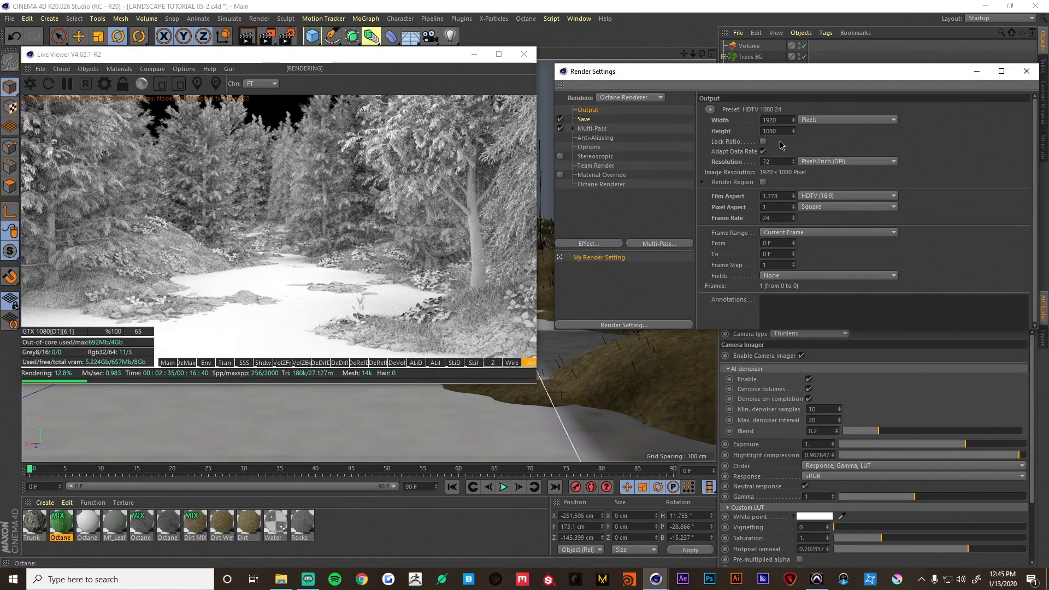
Check the regular image save settings and the Pathtracing kernel's max samples, and render the frame to the Picture Viewer
{"action": "left_click", "coordinate": [588, 120]}
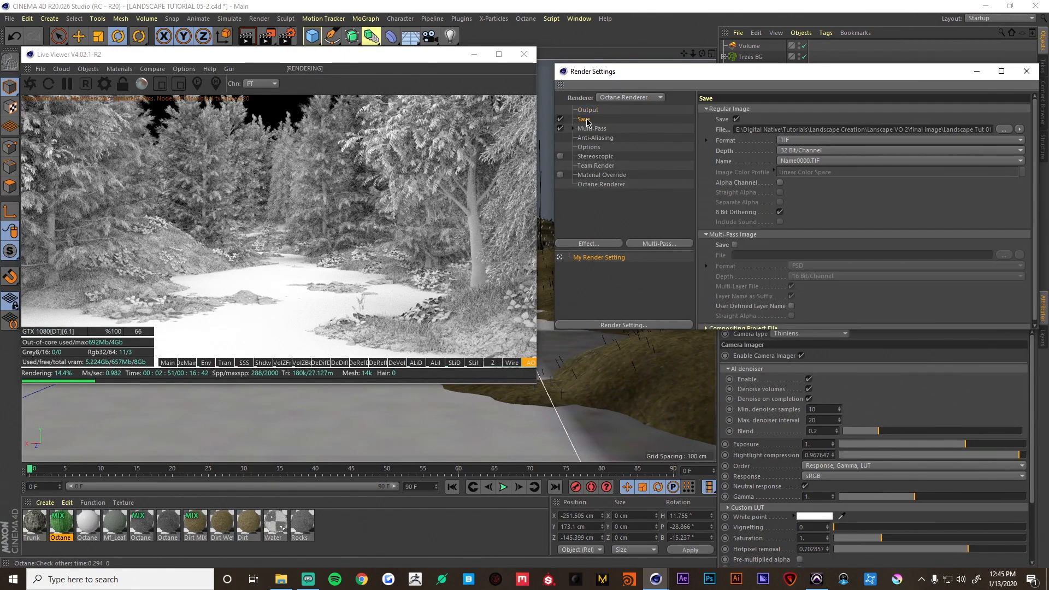
{"action": "left_click", "coordinate": [105, 84]}
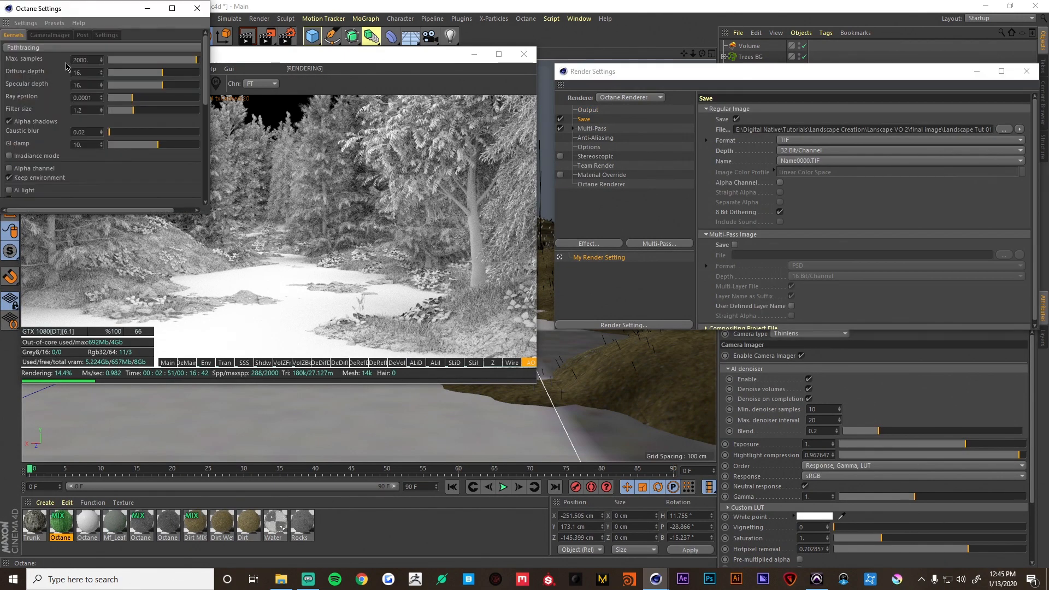
{"action": "left_click", "coordinate": [198, 8]}
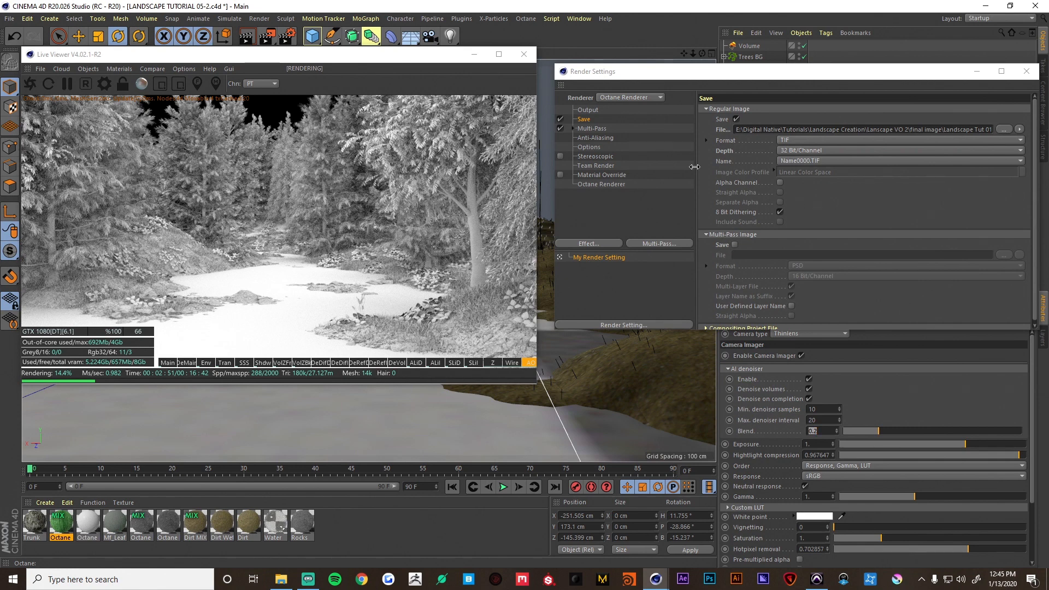
{"action": "left_click", "coordinate": [264, 38]}
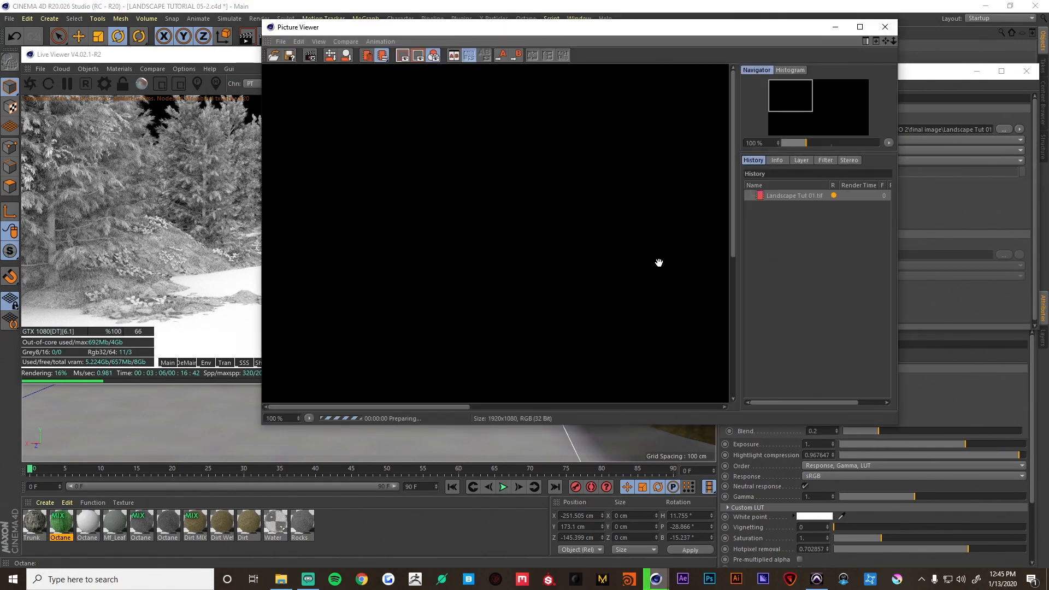
{"action": "scroll", "coordinate": [503, 300], "scroll_direction": "down", "scroll_amount": 5}
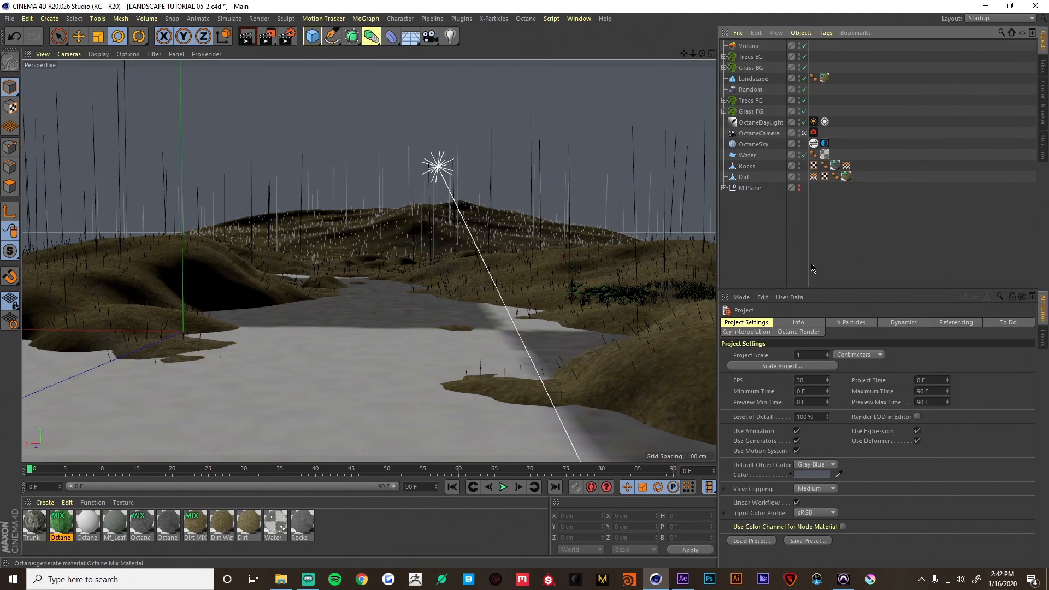
Check the Alpha channel and Keep environment options in Octane's Pathtracing kernel settings
{"action": "left_click", "coordinate": [526, 19]}
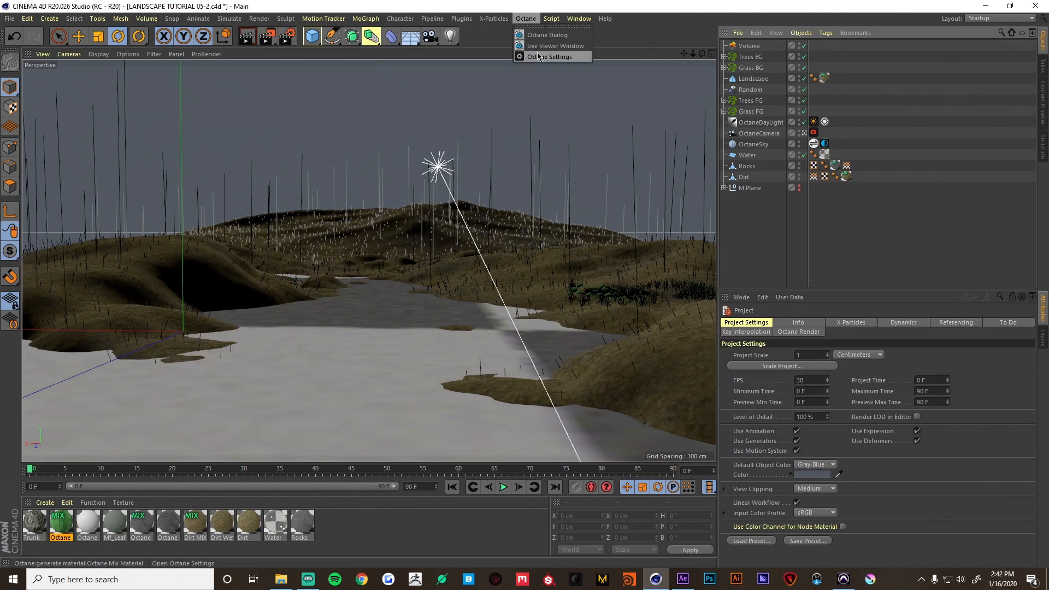
{"action": "left_click", "coordinate": [537, 57]}
{"action": "left_click_drag", "start_coordinate": [95, 11], "coordinate": [197, 59]}
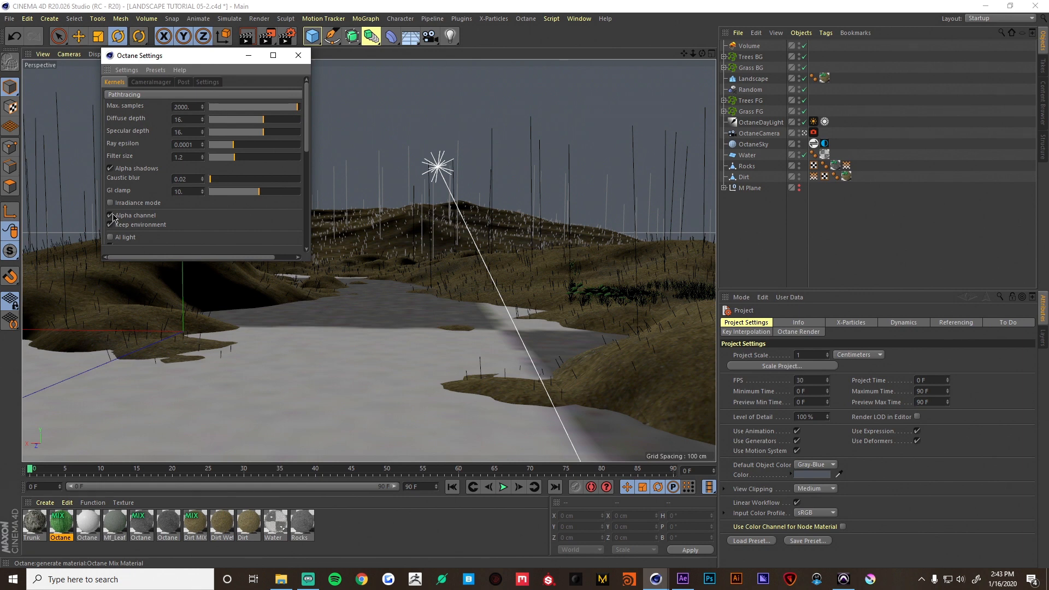
{"action": "left_click", "coordinate": [296, 61]}
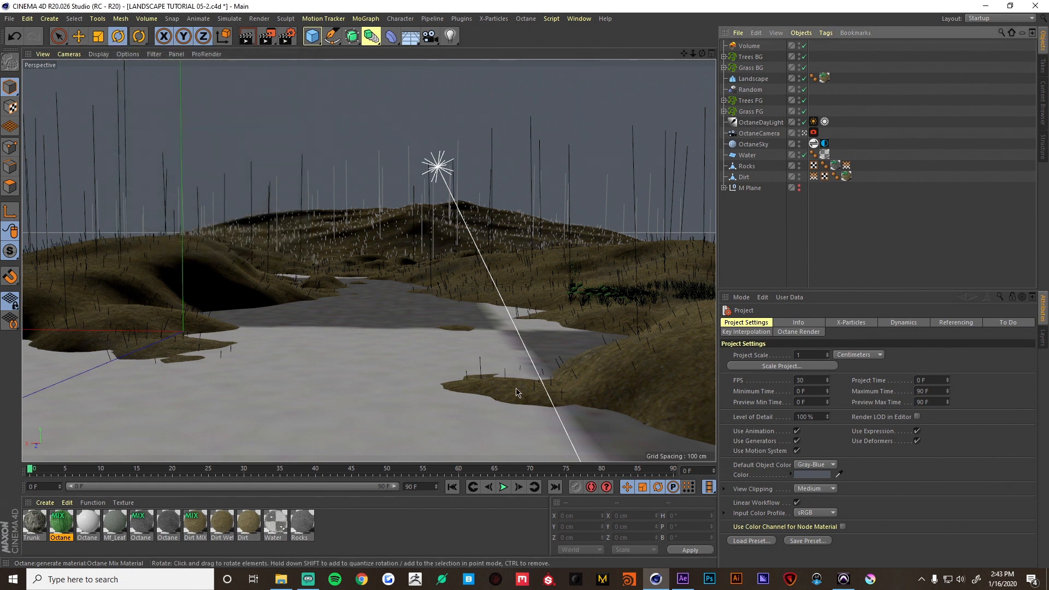
Switch to After Effects and set the project to 32 bits per channel (float) with a linearized working space
{"action": "left_click", "coordinate": [684, 580]}
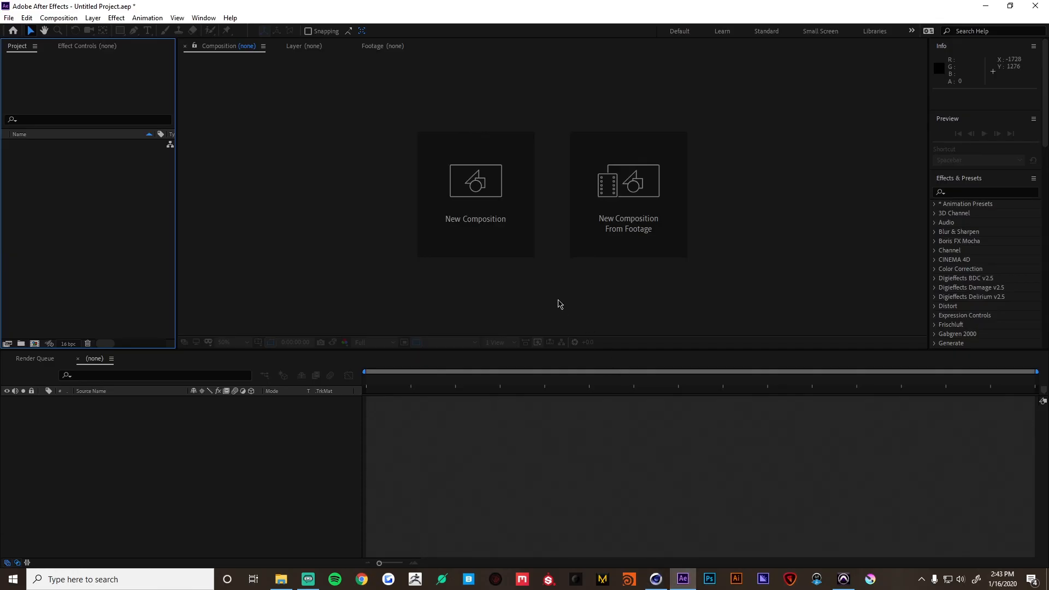
{"action": "left_click", "coordinate": [68, 345]}
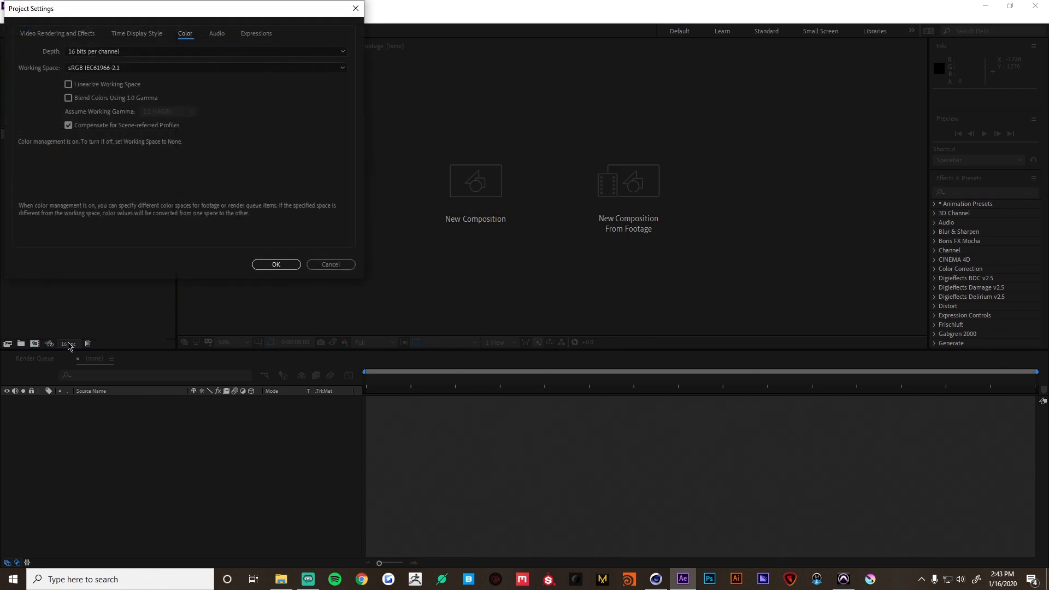
{"action": "left_click", "coordinate": [113, 52]}
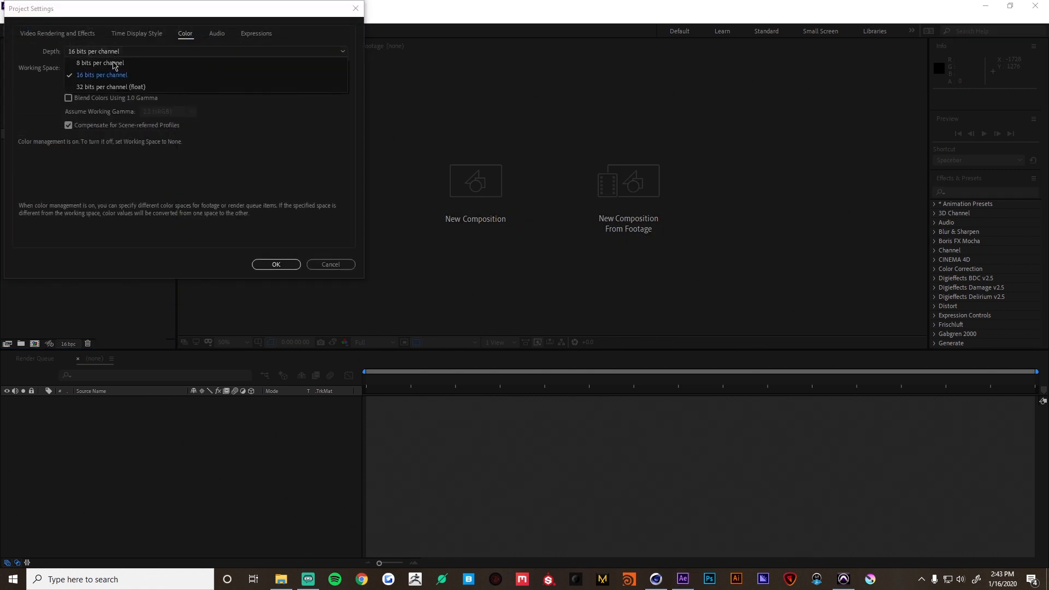
{"action": "left_click", "coordinate": [116, 87]}
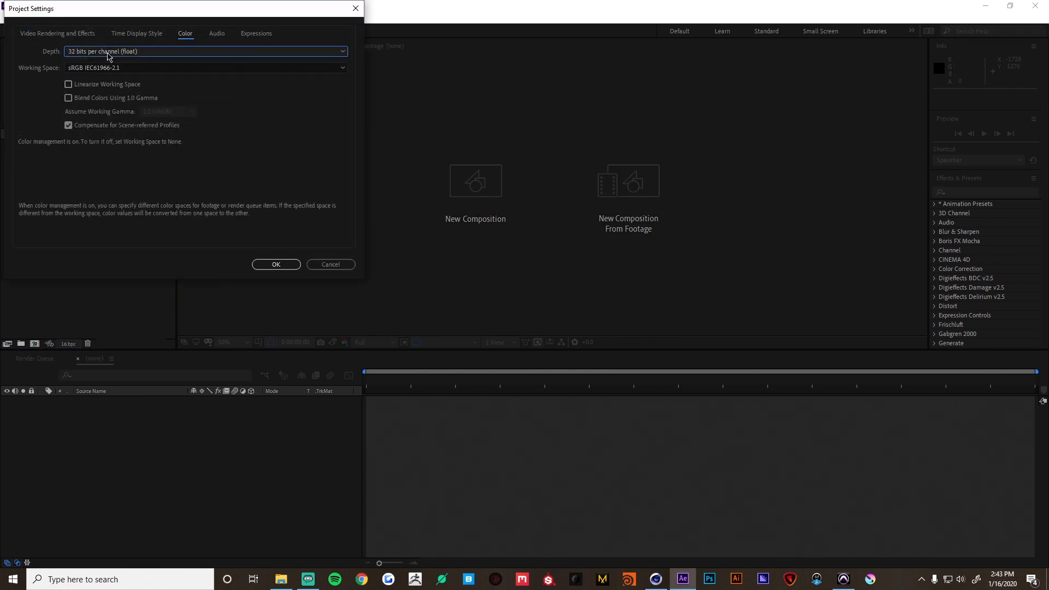
{"action": "left_click", "coordinate": [69, 85]}
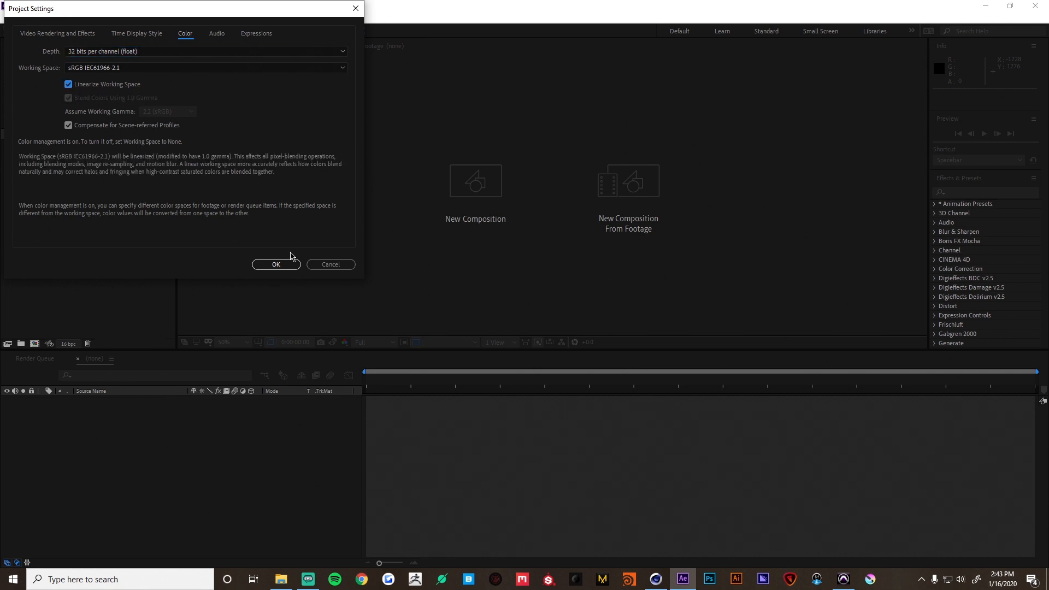
{"action": "left_click", "coordinate": [277, 265]}
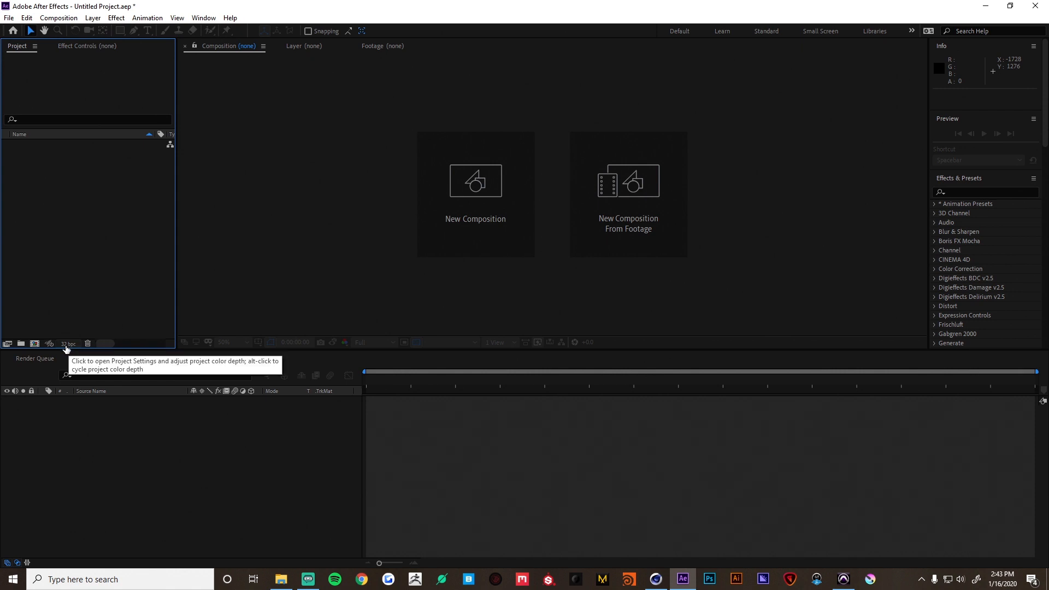
Import Landscape Tut 01 PASS 30000.exr and Landscape Tut 01-3.tif from the final image folder into the project
{"action": "left_click", "coordinate": [281, 579]}
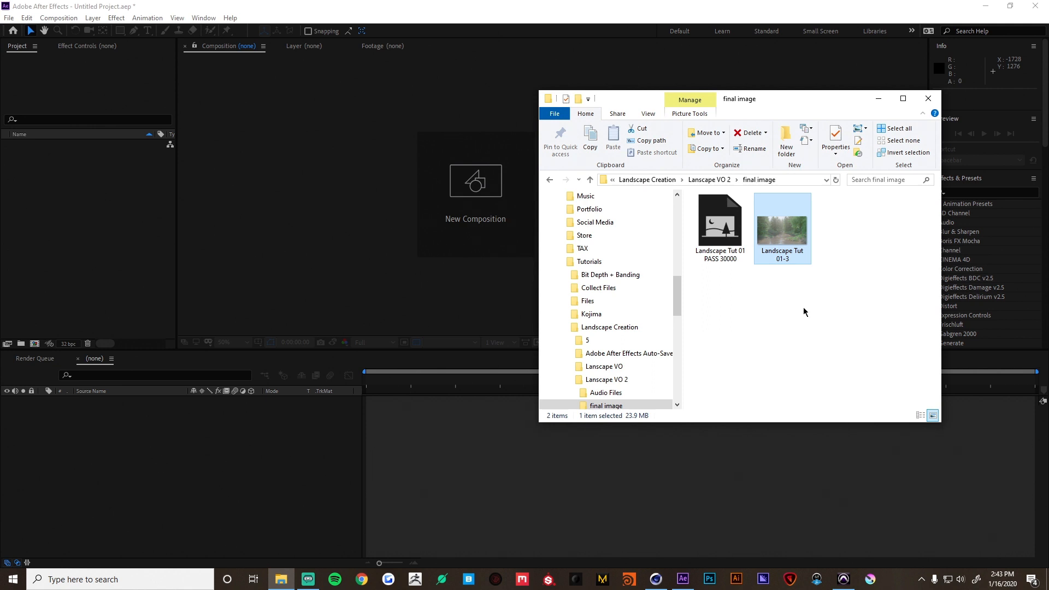
{"action": "left_click_drag", "start_coordinate": [804, 308], "coordinate": [90, 195]}
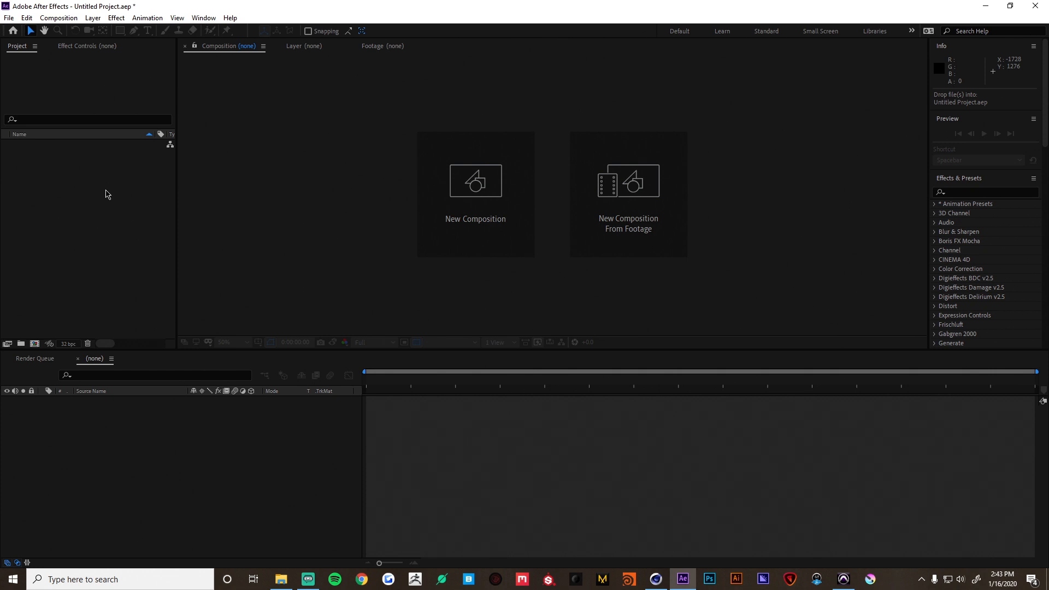
{"action": "left_click", "coordinate": [67, 156]}
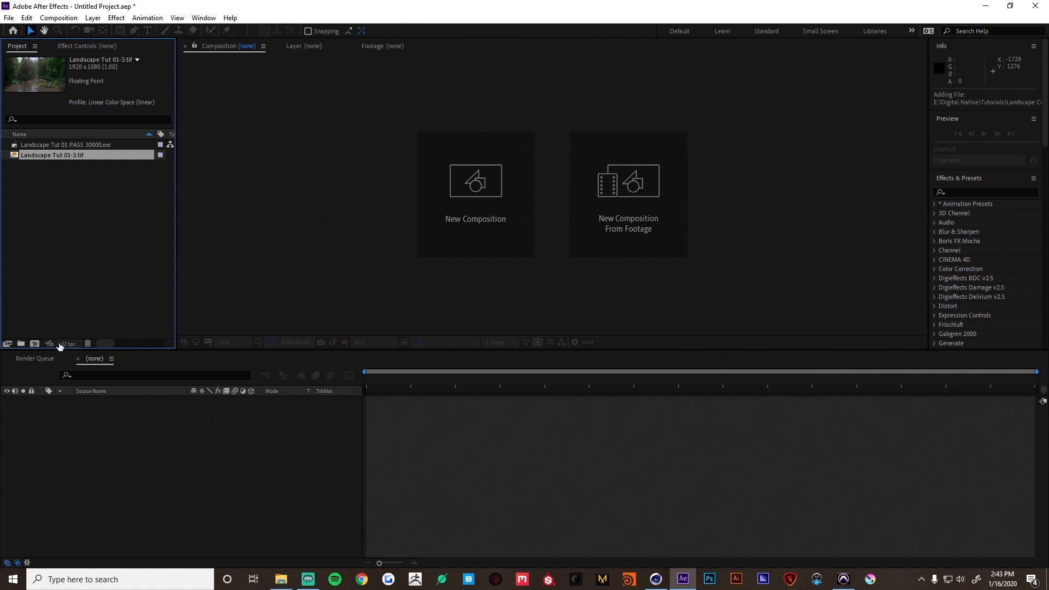
Recheck the color depth and Linearize Working Space option in the project settings
{"action": "left_click", "coordinate": [62, 344]}
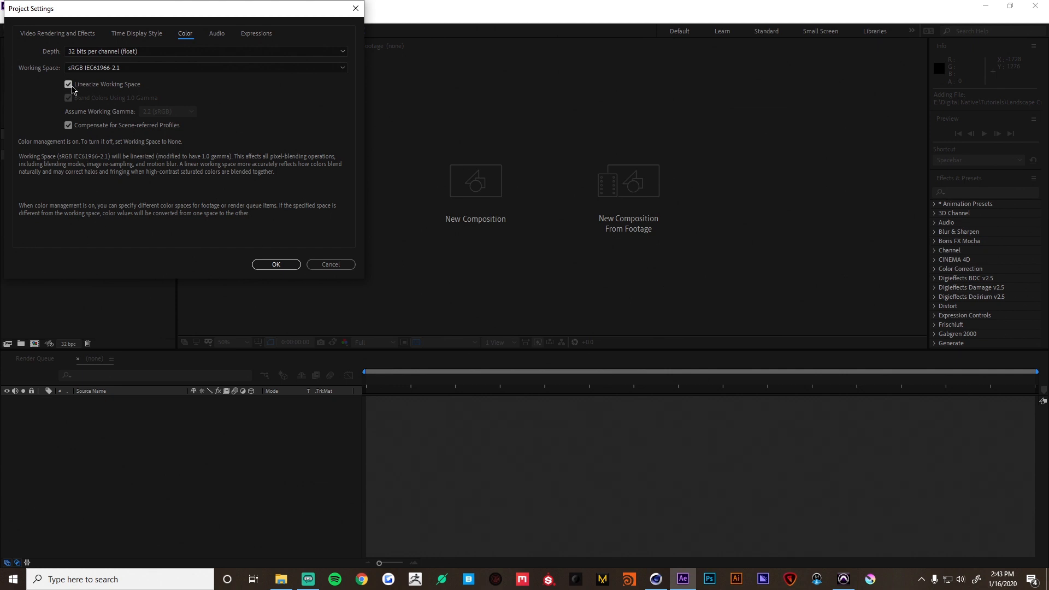
{"action": "left_click", "coordinate": [261, 264]}
{"action": "left_click", "coordinate": [101, 198]}
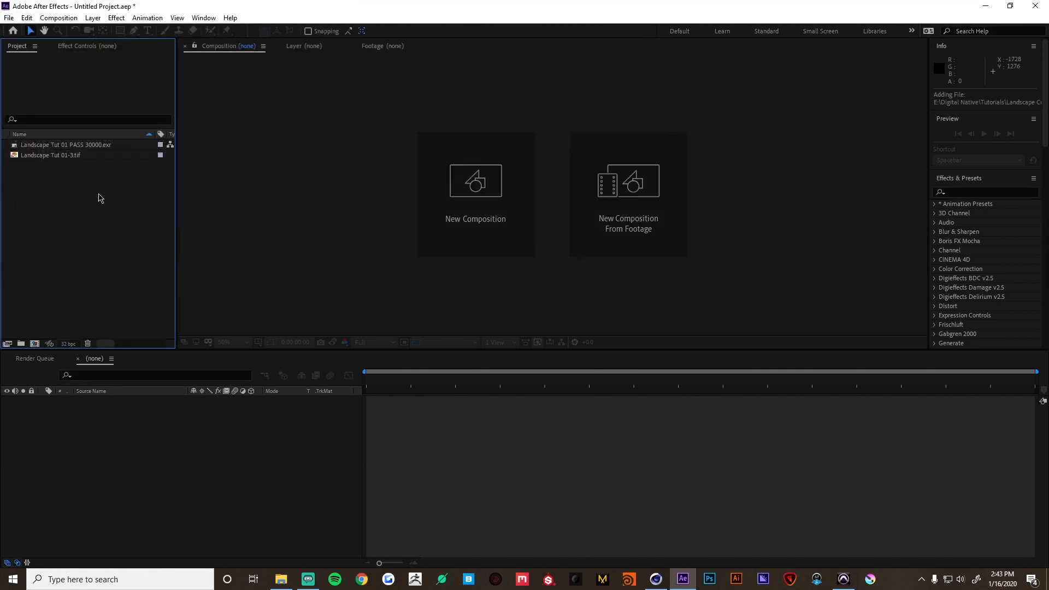
Create a composition from Landscape Tut 01 PASS 30000.exr and apply the EXtractoR effect to its layer
{"action": "left_click", "coordinate": [72, 148]}
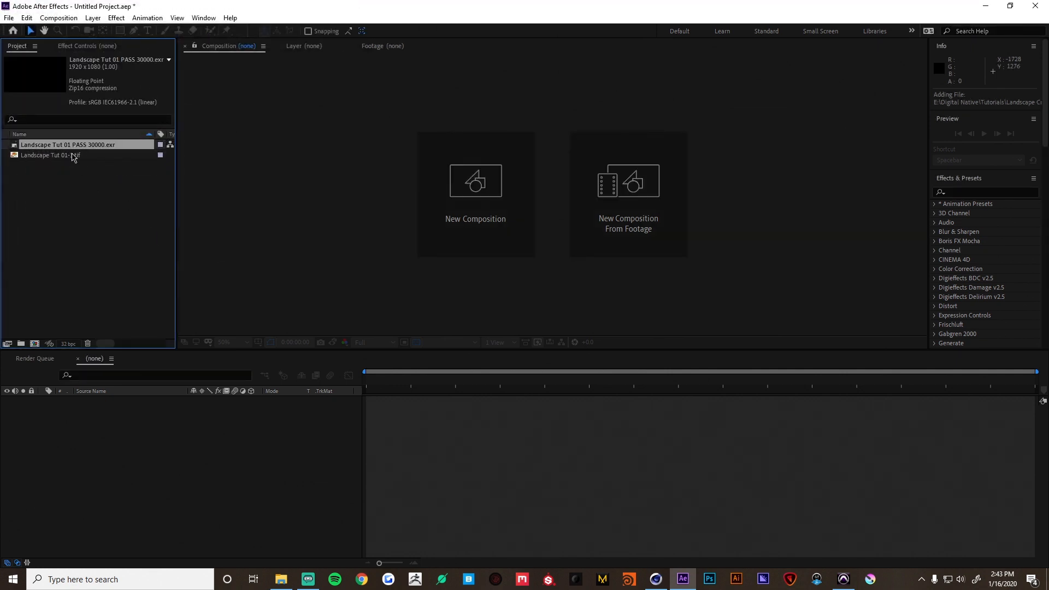
{"action": "left_click_drag", "start_coordinate": [74, 148], "coordinate": [35, 343]}
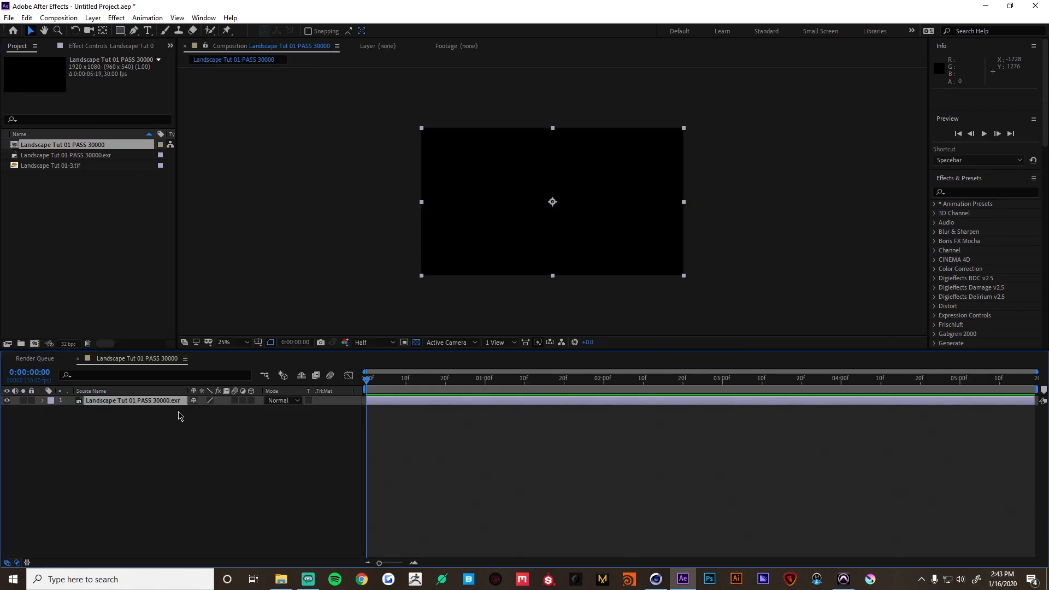
{"action": "left_click", "coordinate": [117, 19]}
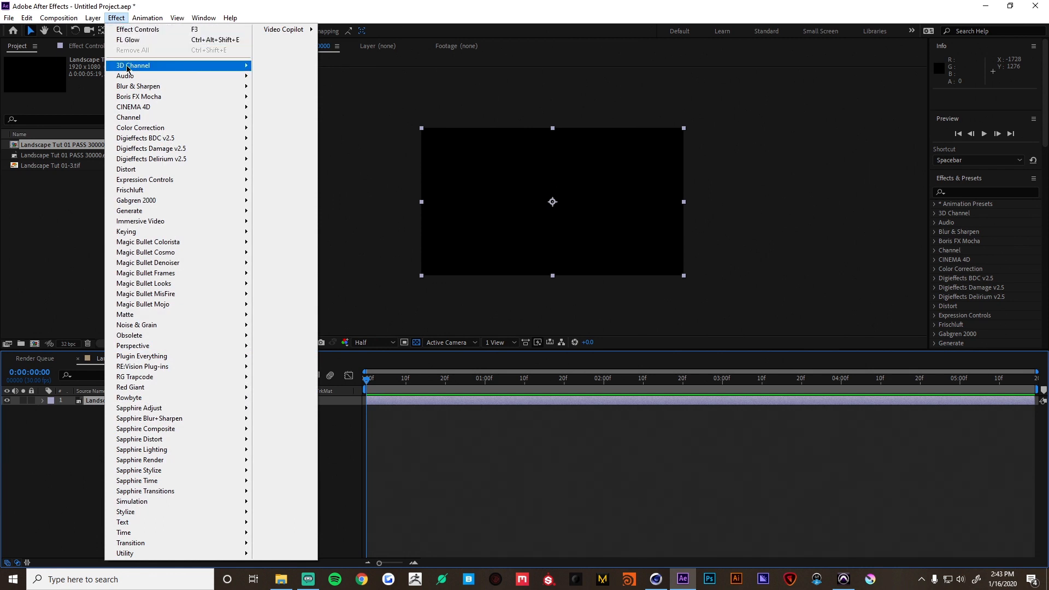
{"action": "mouse_move", "coordinate": [129, 69]}
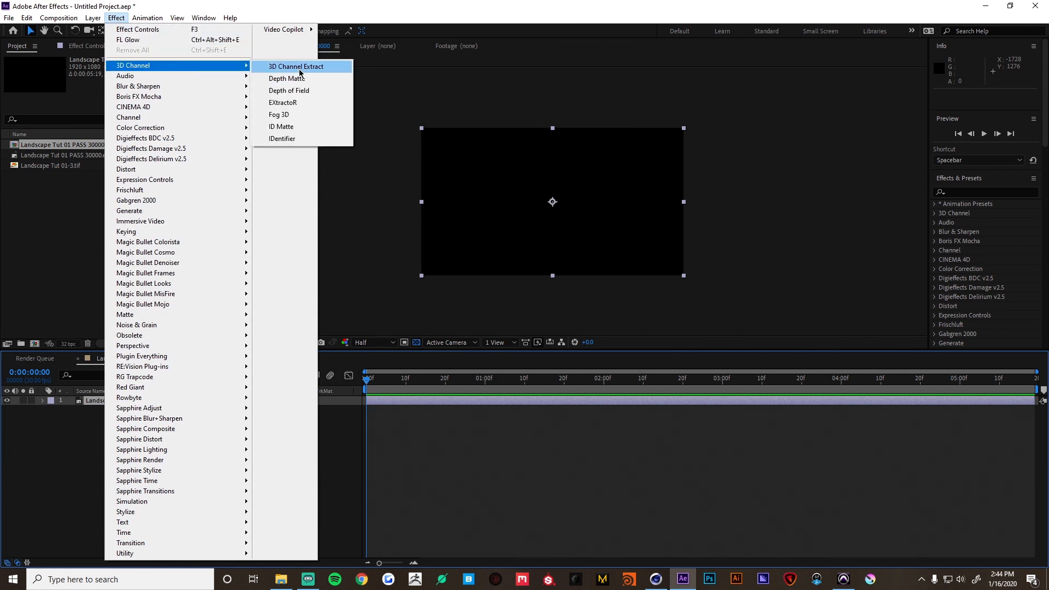
{"action": "left_click", "coordinate": [294, 104]}
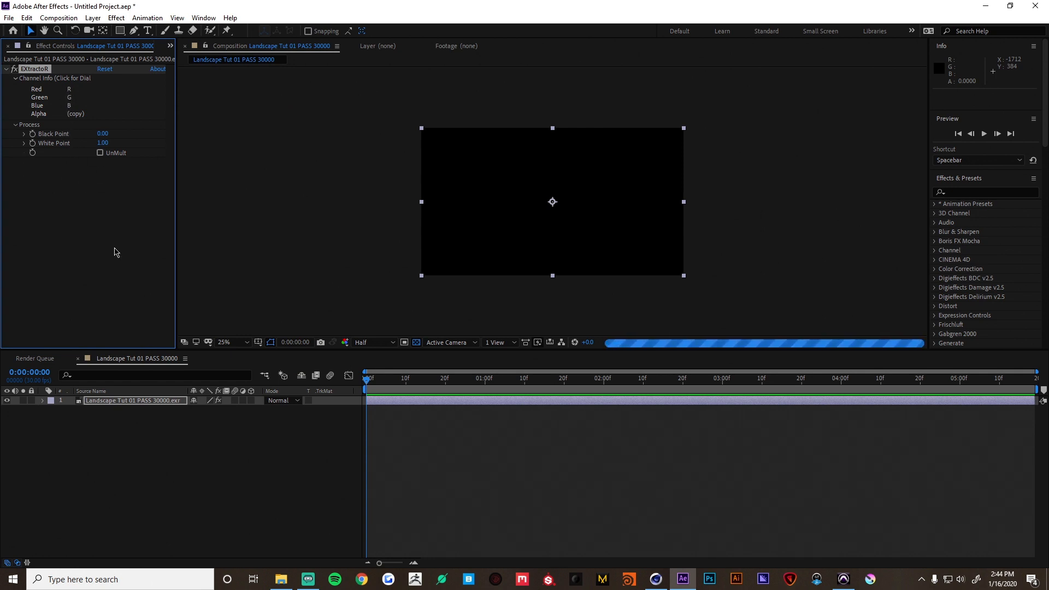
Set the EXtractoR effect on the EXR layer to extract the Denoised diffuse direct pass
{"action": "left_click", "coordinate": [75, 104]}
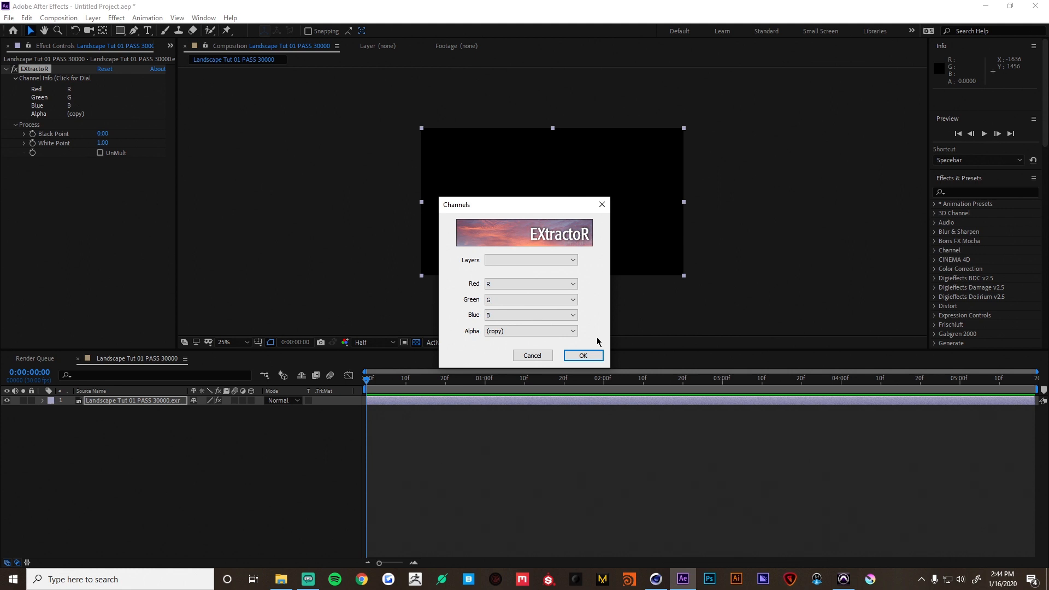
{"action": "left_click", "coordinate": [534, 261]}
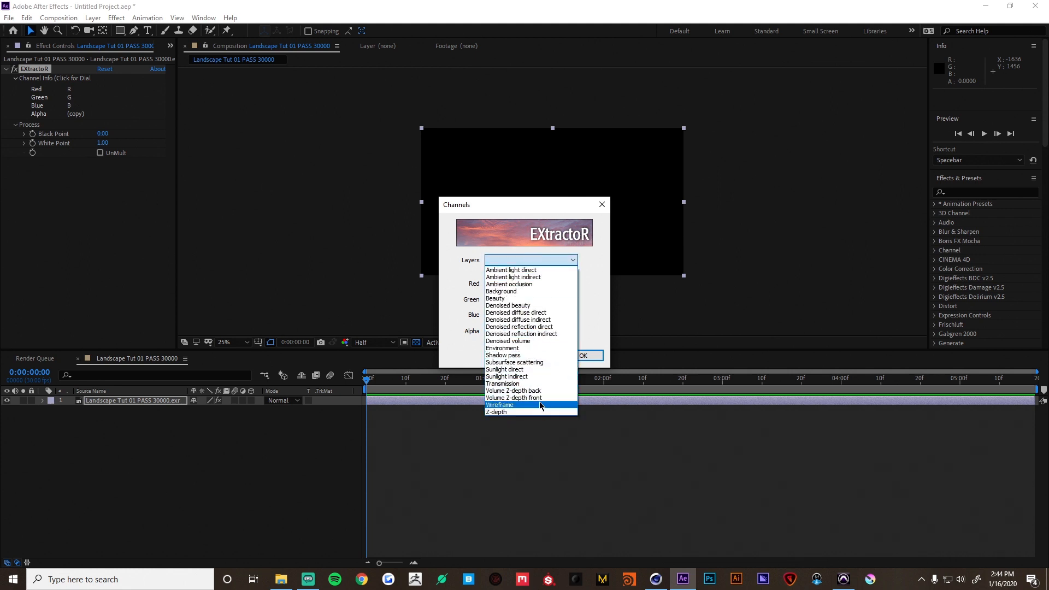
{"action": "left_click", "coordinate": [506, 314]}
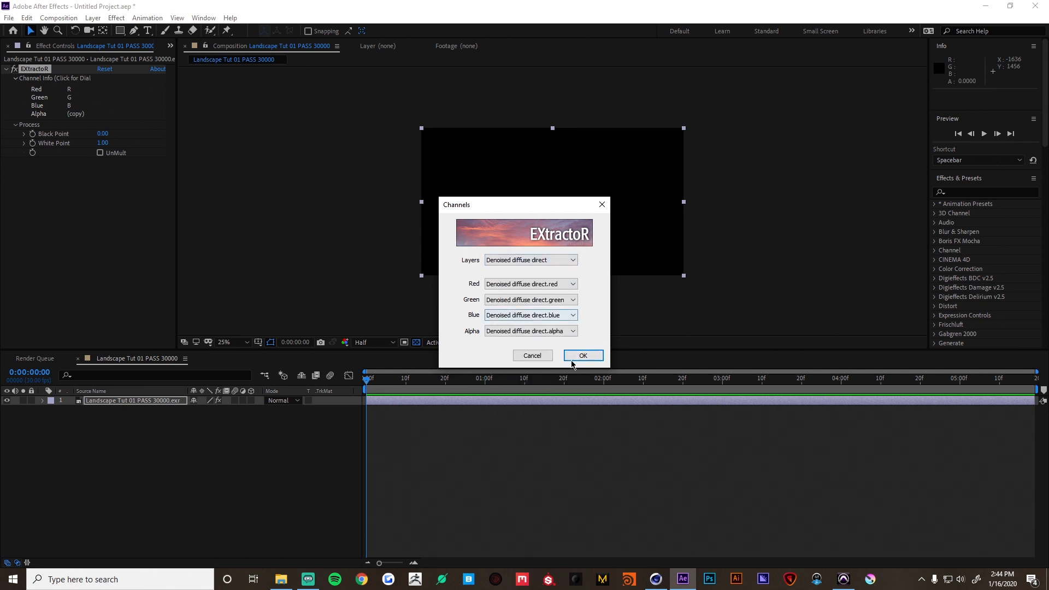
{"action": "left_click", "coordinate": [581, 356]}
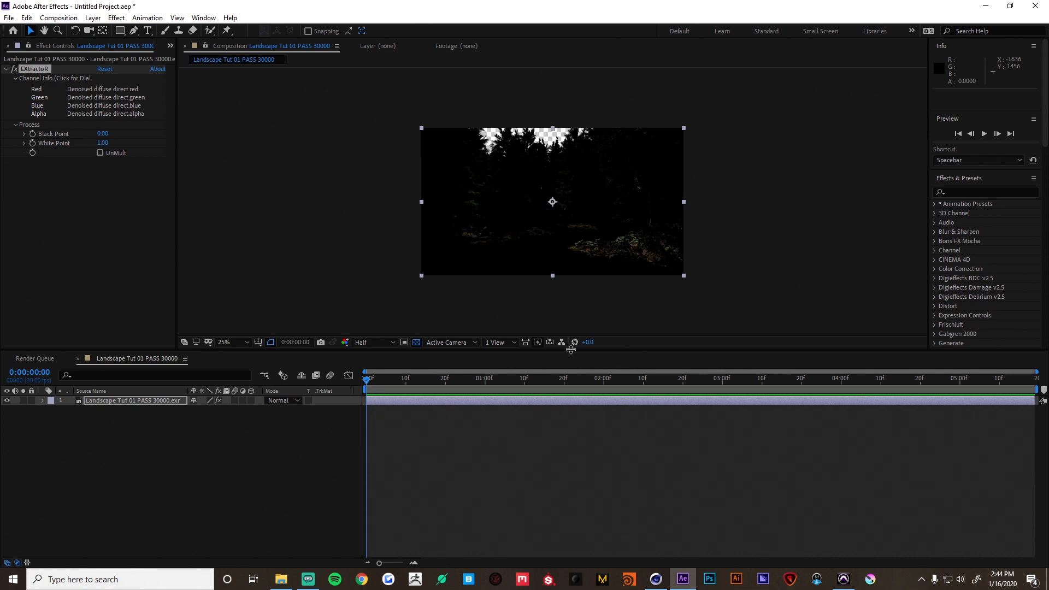
Compare the diffuse direct pass up close with the transparency grid off and on, and fit the composition in the viewer
{"action": "scroll", "coordinate": [554, 129], "scroll_direction": "up", "scroll_amount": 2}
{"action": "scroll", "coordinate": [554, 130], "scroll_direction": "up", "scroll_amount": 2}
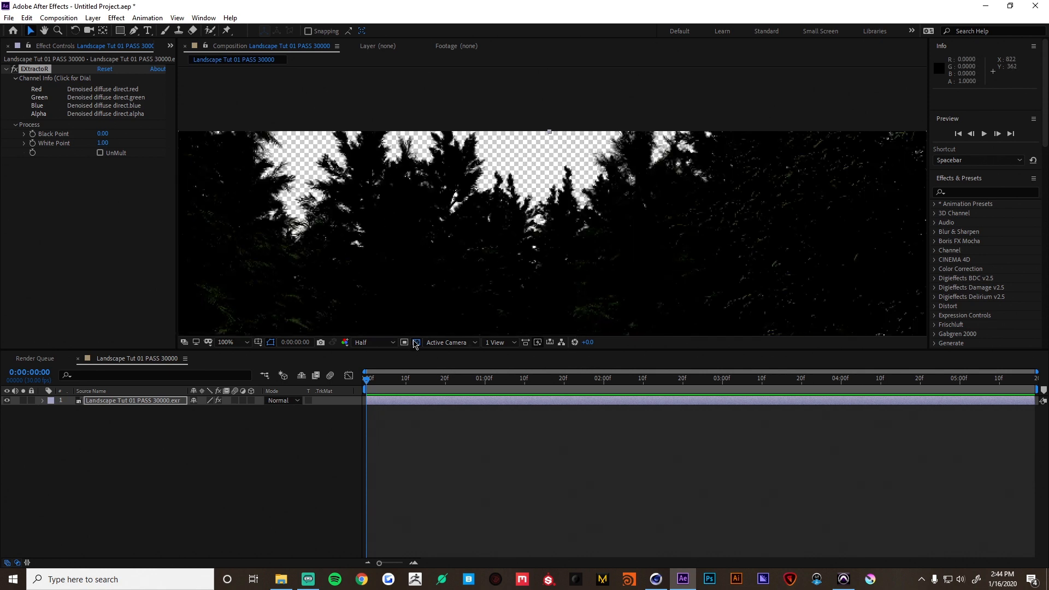
{"action": "left_click", "coordinate": [417, 342]}
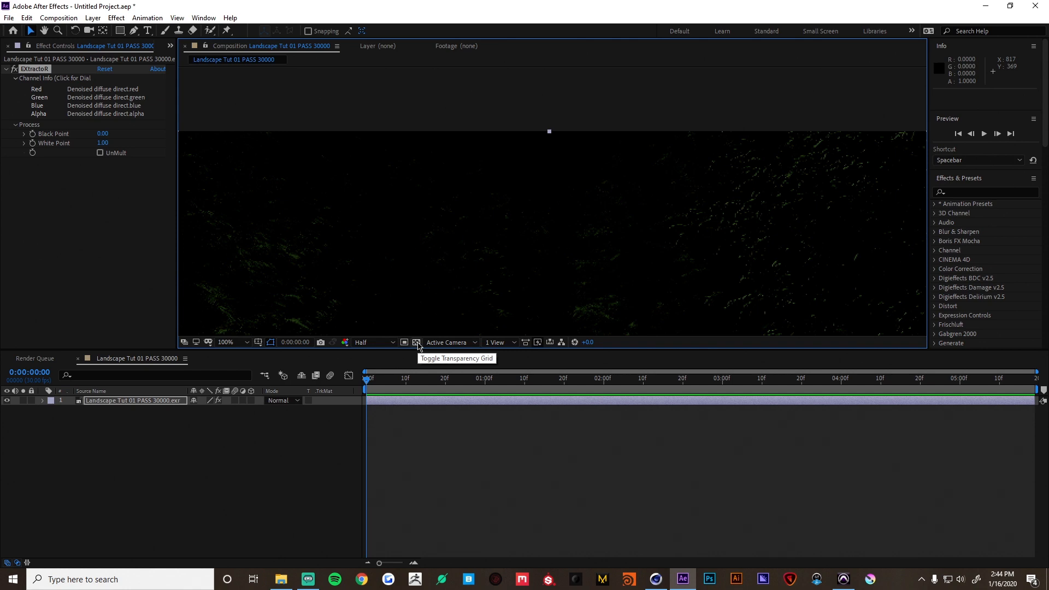
{"action": "left_click", "coordinate": [417, 344]}
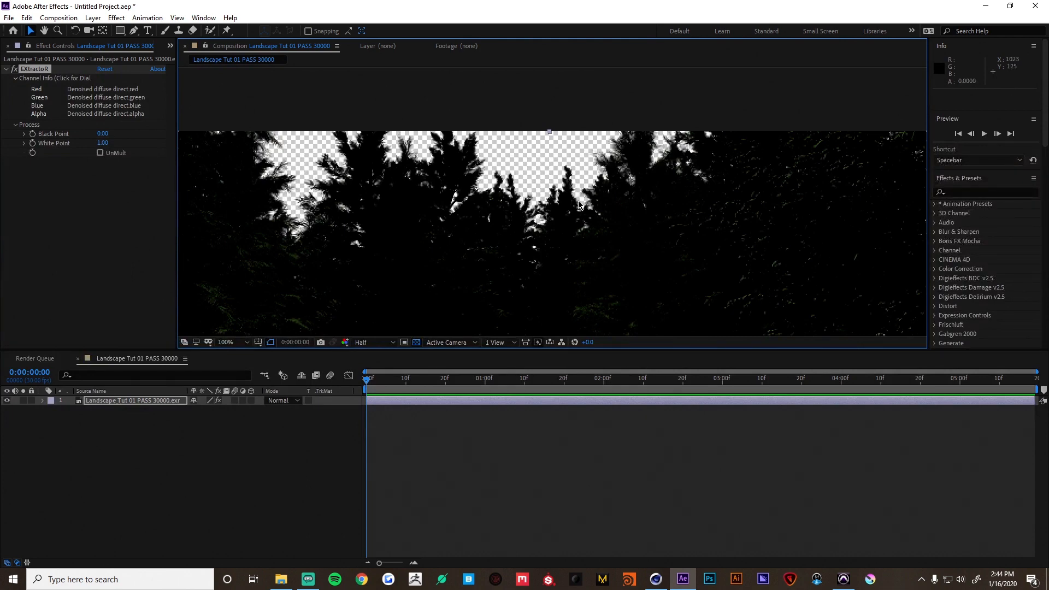
{"action": "key", "text": "comma"}
{"action": "left_click", "coordinate": [244, 343]}
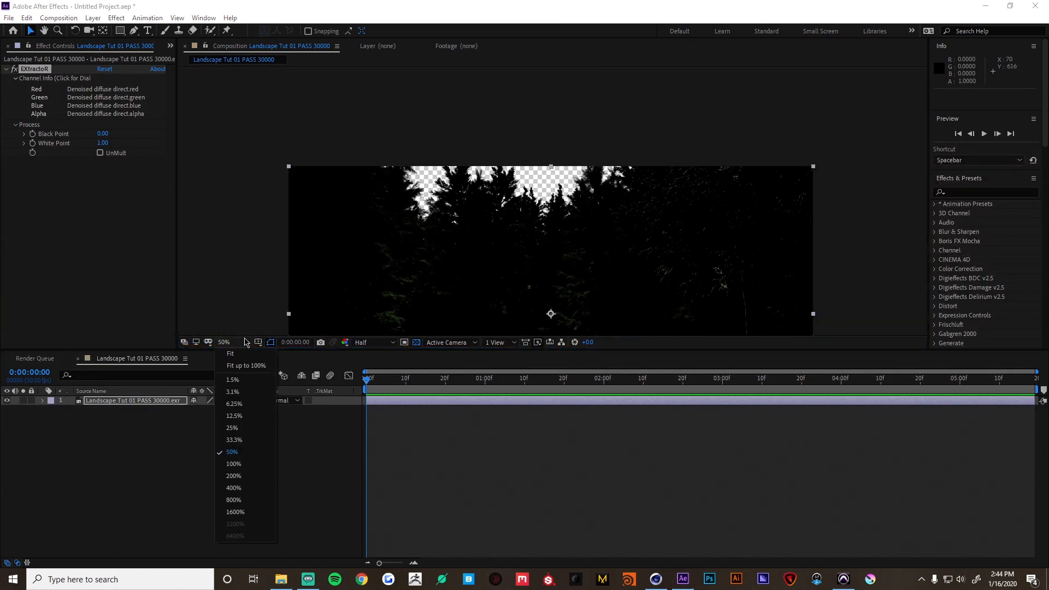
{"action": "left_click", "coordinate": [229, 355]}
Duplicate the EXR layer and set the upper copy's EXtractoR to the Denoised diffuse indirect pass
{"action": "left_click", "coordinate": [147, 409]}
{"action": "left_click", "coordinate": [148, 403]}
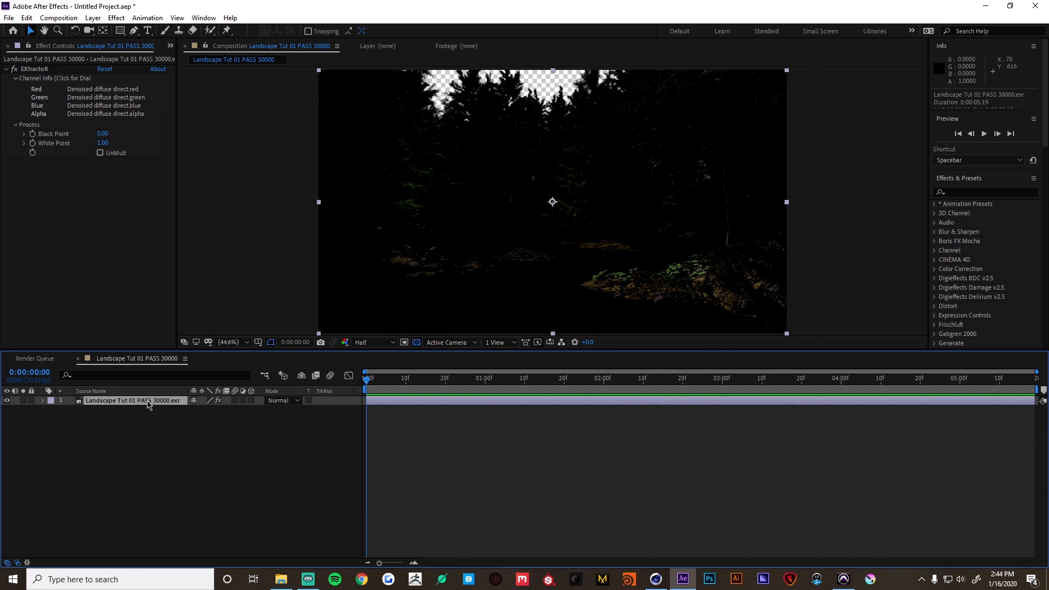
{"action": "key", "text": "ctrl+d"}
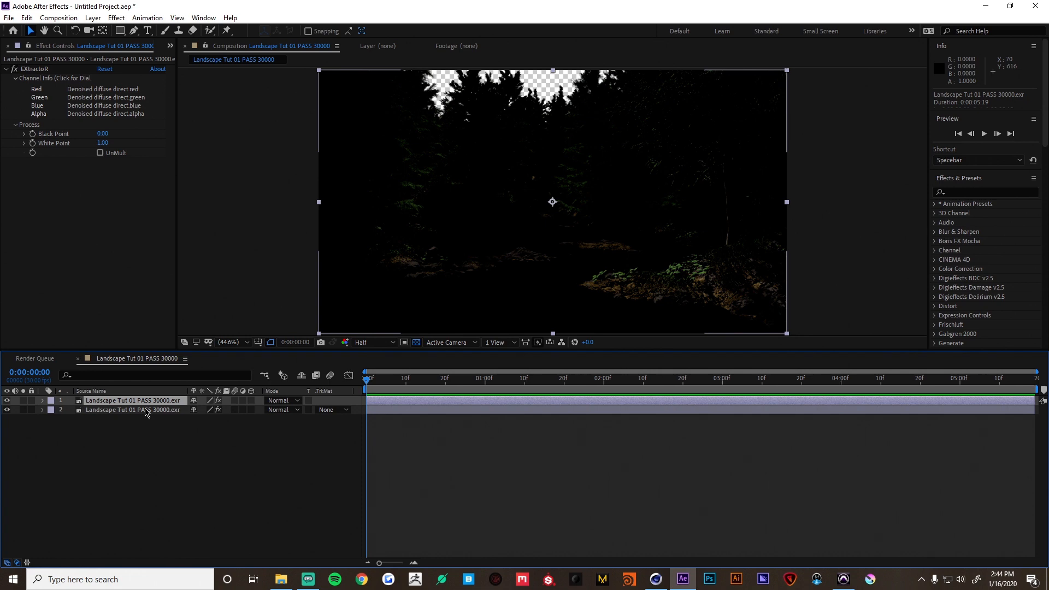
{"action": "left_click", "coordinate": [146, 410]}
{"action": "left_click", "coordinate": [147, 400]}
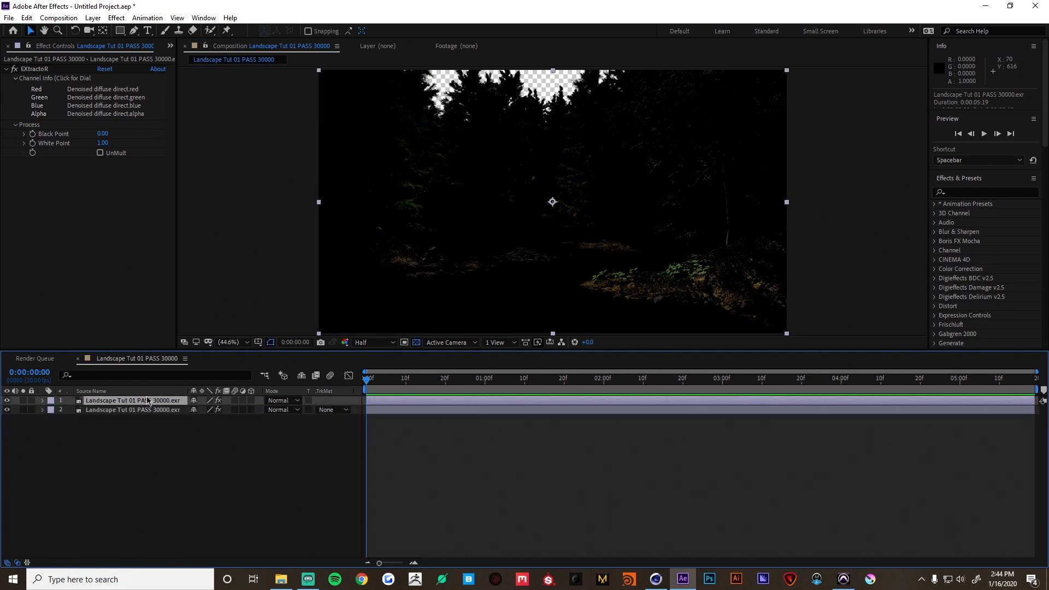
{"action": "left_click", "coordinate": [87, 105]}
{"action": "left_click", "coordinate": [499, 262]}
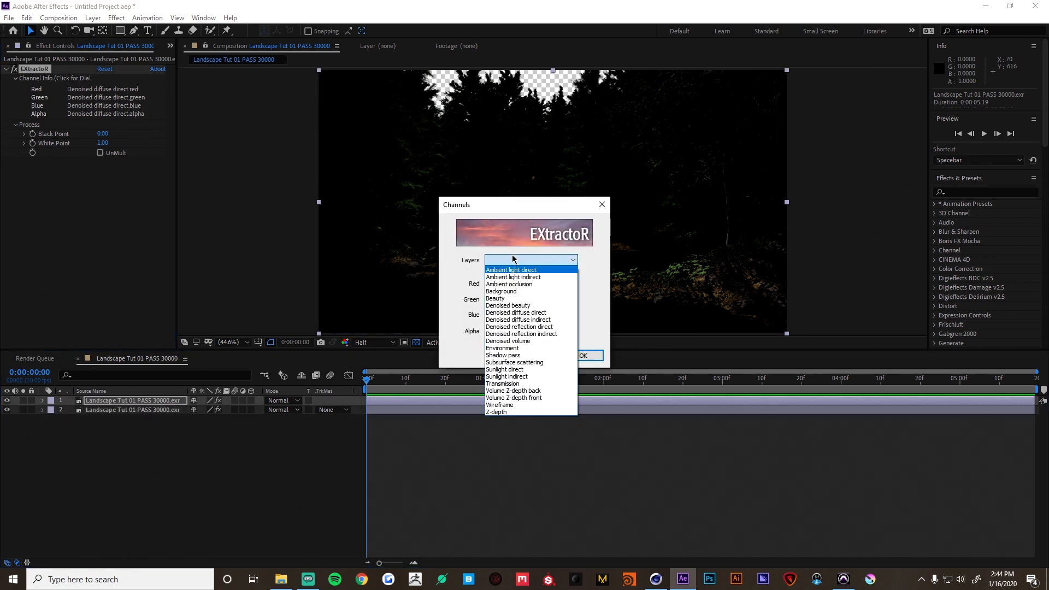
{"action": "left_click", "coordinate": [533, 322]}
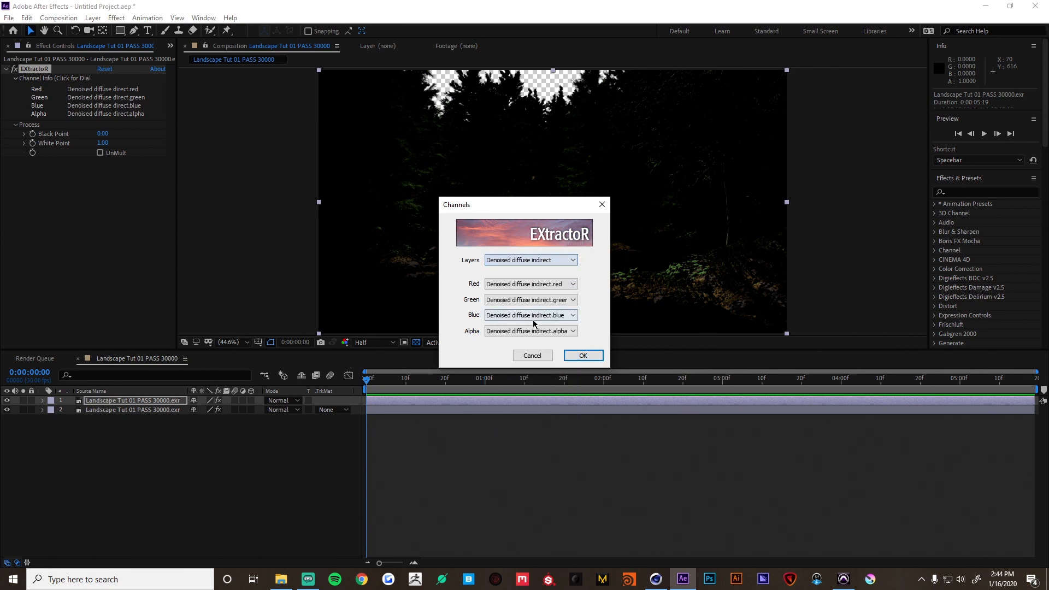
{"action": "left_click", "coordinate": [590, 356]}
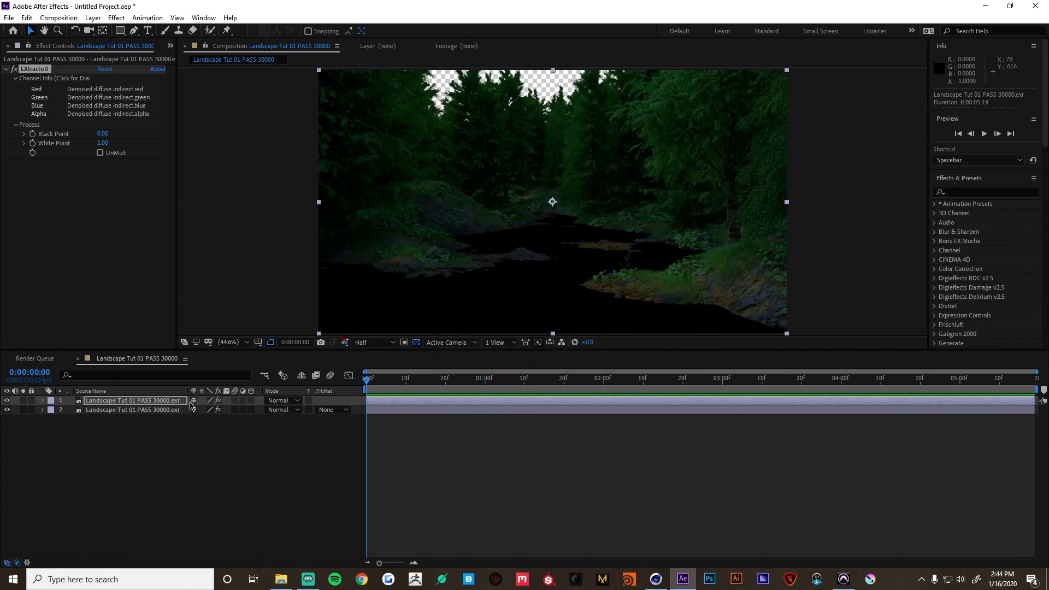
Duplicate the diffuse indirect layer and set the upper copy's EXtractoR to the Denoised reflection direct pass
{"action": "left_click", "coordinate": [153, 402]}
{"action": "key", "text": "ctrl+d"}
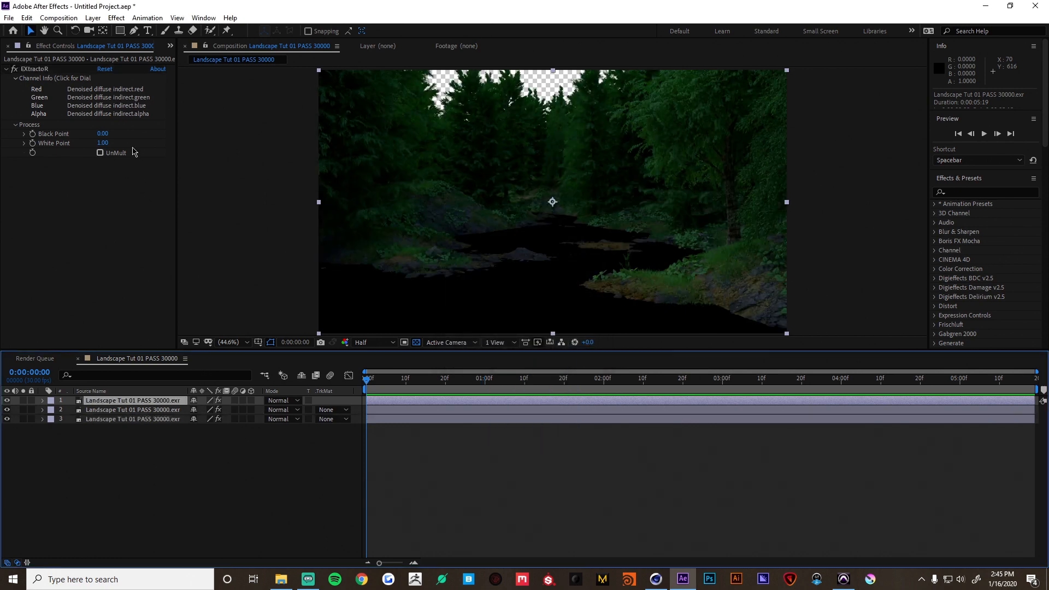
{"action": "left_click", "coordinate": [109, 104]}
{"action": "left_click", "coordinate": [489, 262]}
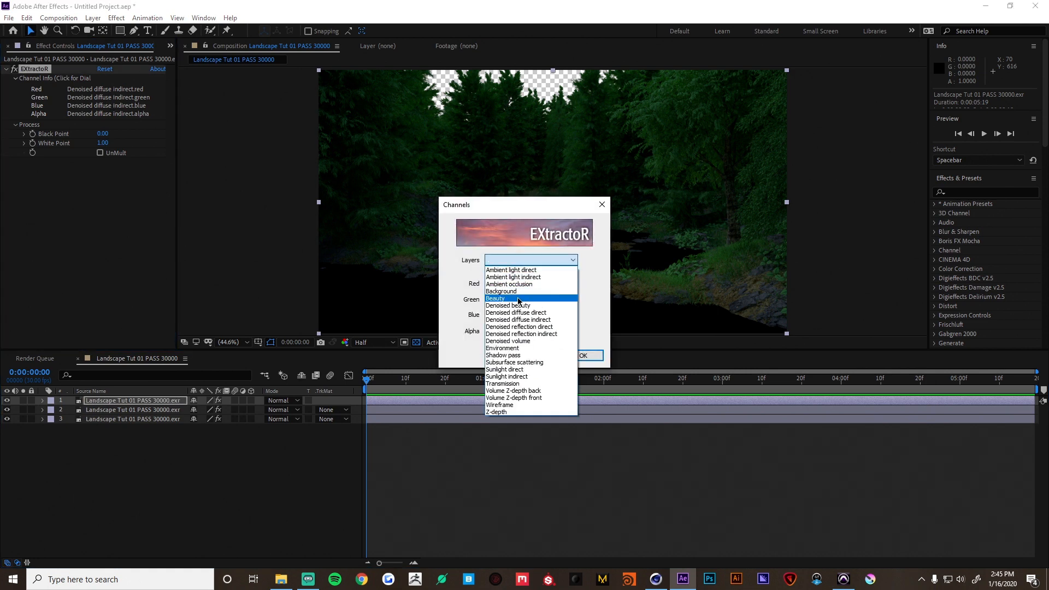
{"action": "left_click", "coordinate": [533, 327]}
{"action": "left_click", "coordinate": [583, 356]}
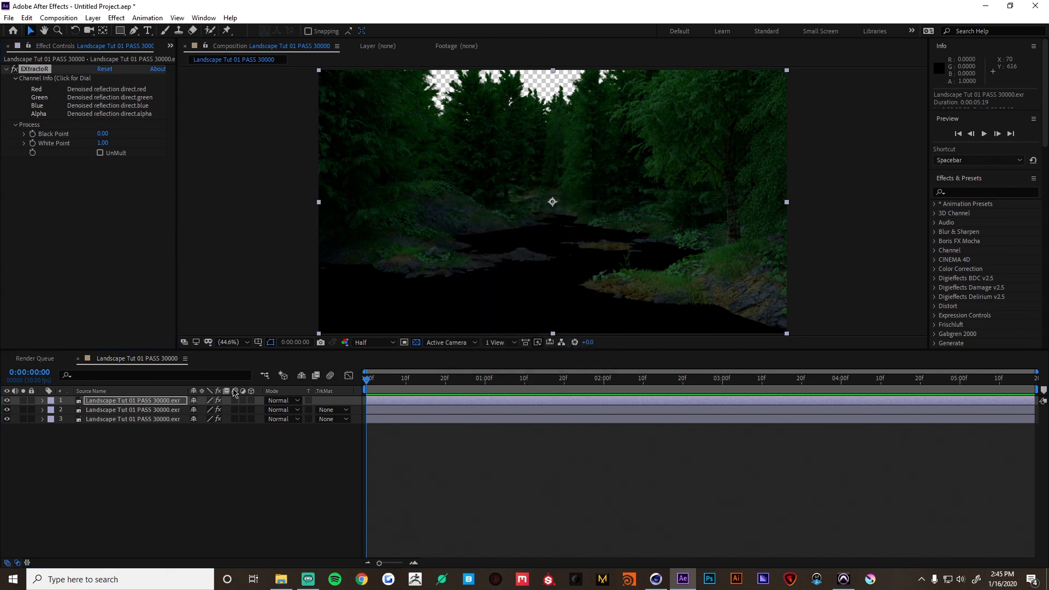
Duplicate the reflection direct layer and set the upper copy's EXtractoR to the Denoised reflection indirect pass
{"action": "key", "text": "ctrl+d"}
{"action": "left_click", "coordinate": [137, 106]}
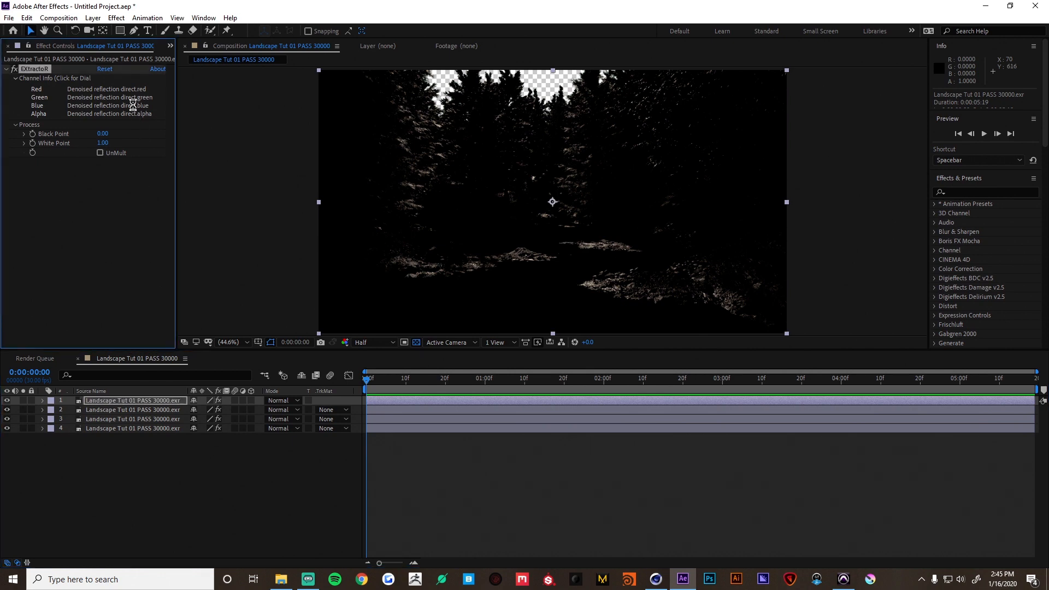
{"action": "left_click", "coordinate": [493, 261]}
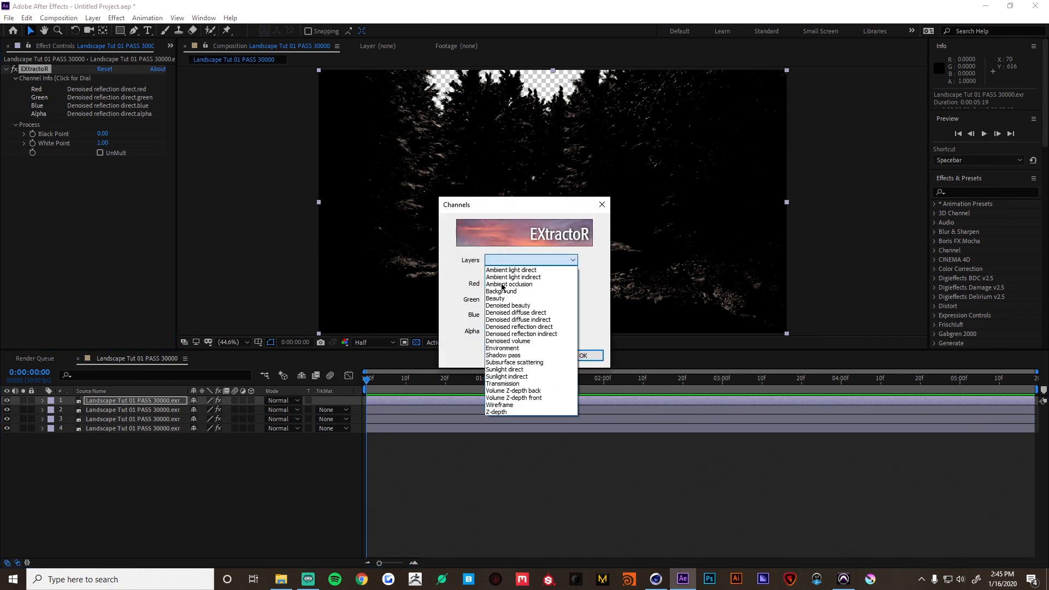
{"action": "left_click", "coordinate": [519, 334]}
{"action": "left_click", "coordinate": [588, 355]}
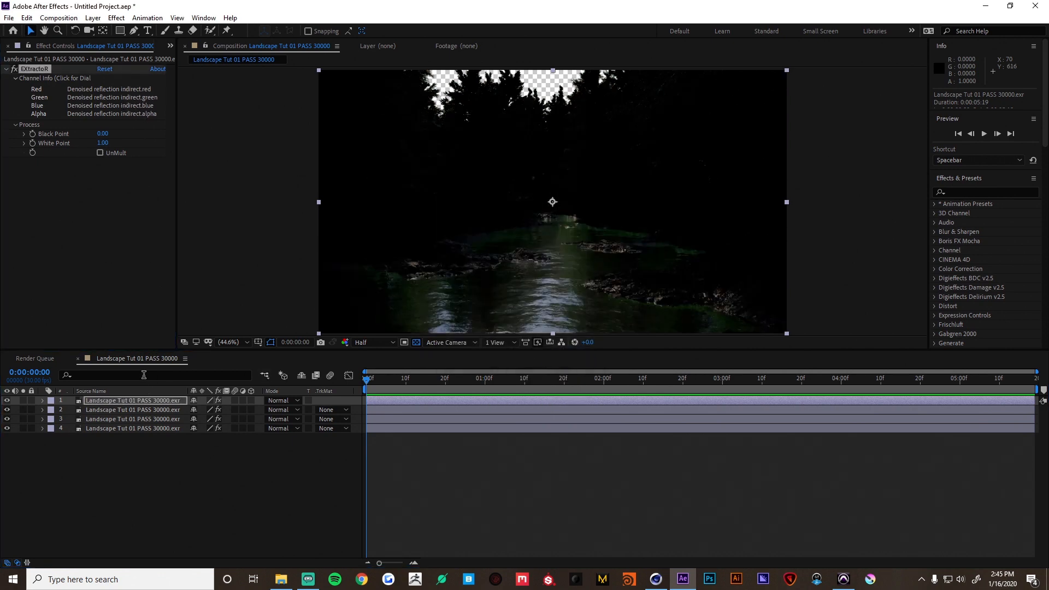
Duplicate the reflection indirect layer and set the upper copy's EXtractoR to the Denoised volume pass
{"action": "left_click", "coordinate": [119, 405]}
{"action": "key", "text": "ctrl+d"}
{"action": "left_click", "coordinate": [137, 106]}
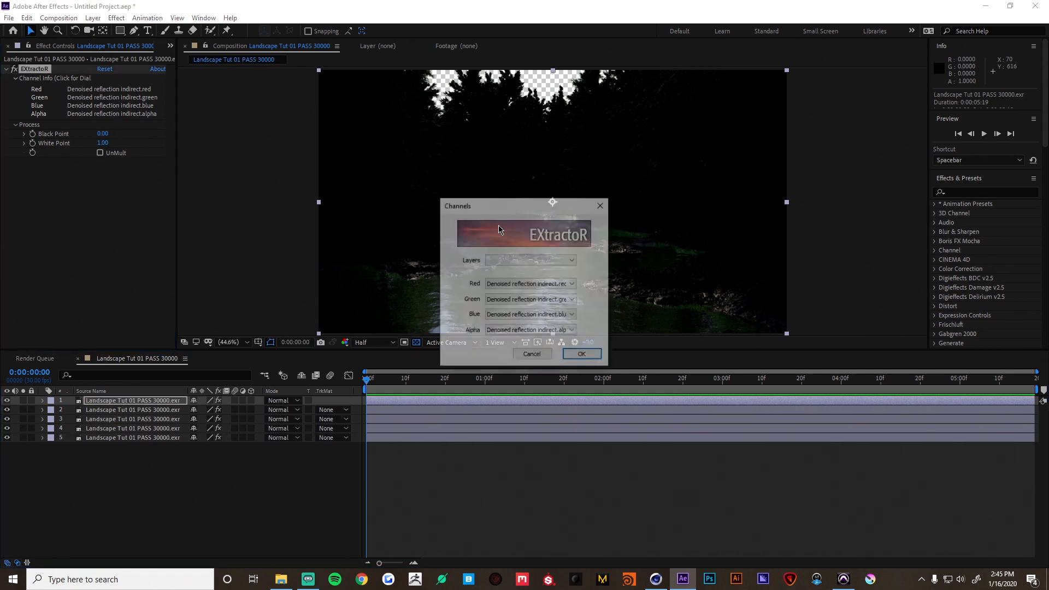
{"action": "left_click", "coordinate": [516, 260]}
{"action": "left_click", "coordinate": [532, 337]}
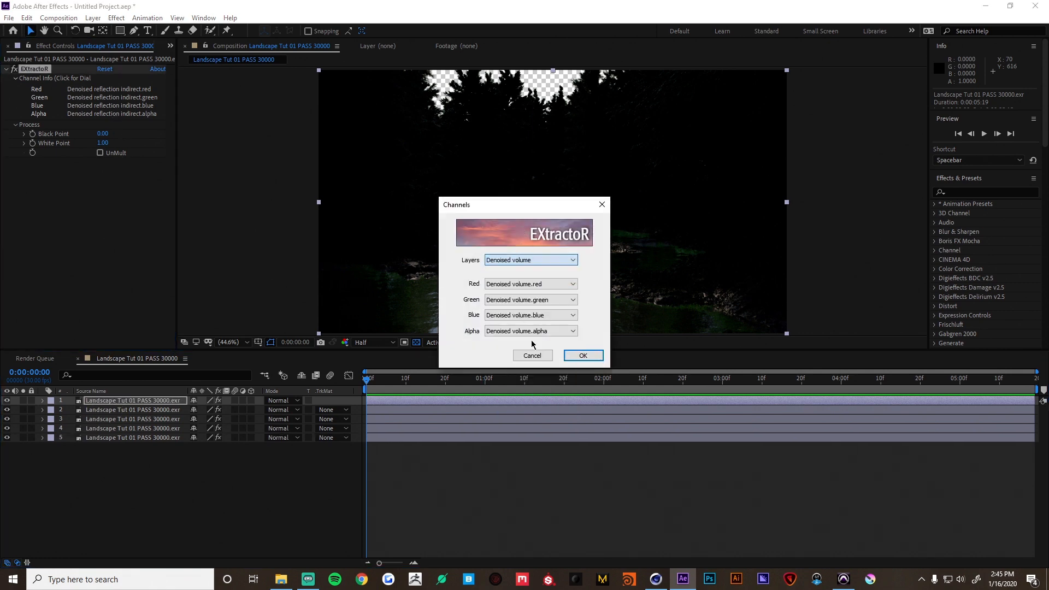
{"action": "left_click", "coordinate": [580, 356]}
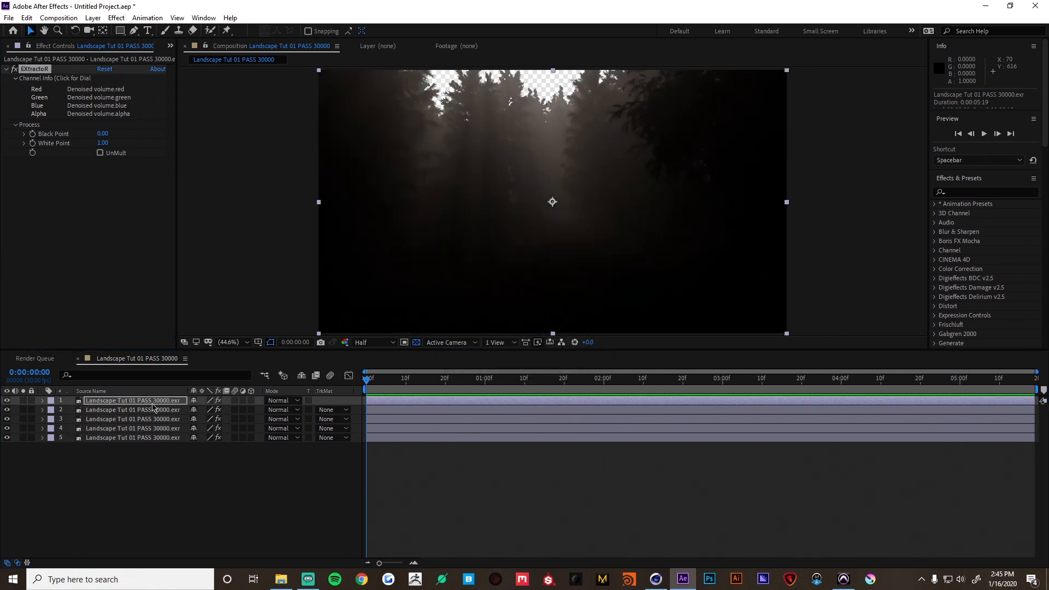
Duplicate the volume layer and set the upper copy's EXtractoR to the Transmission pass
{"action": "key", "text": "ctrl+d"}
{"action": "left_click", "coordinate": [118, 105]}
{"action": "left_click", "coordinate": [494, 260]}
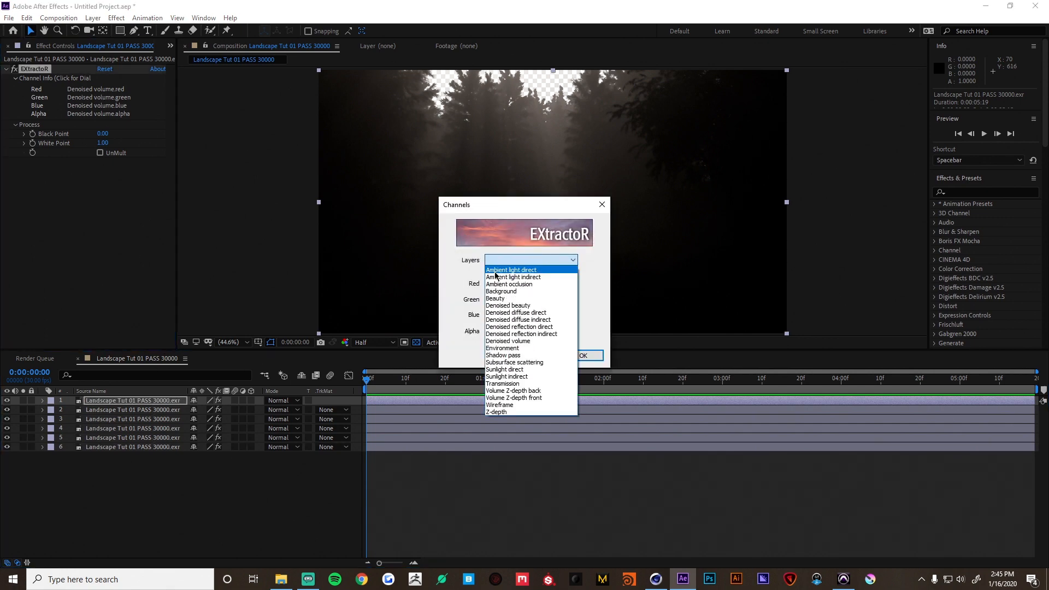
{"action": "left_click", "coordinate": [503, 383]}
{"action": "left_click", "coordinate": [590, 356]}
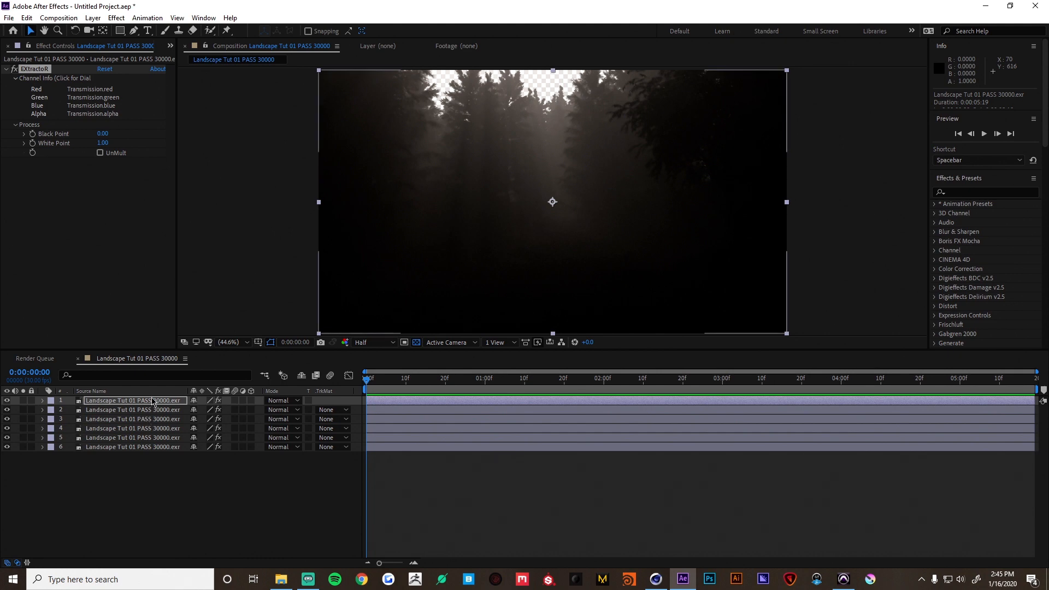
Duplicate the transmission layer and set the upper copy's EXtractoR to the Subsurface scattering pass
{"action": "left_click", "coordinate": [138, 402]}
{"action": "key", "text": "ctrl+d"}
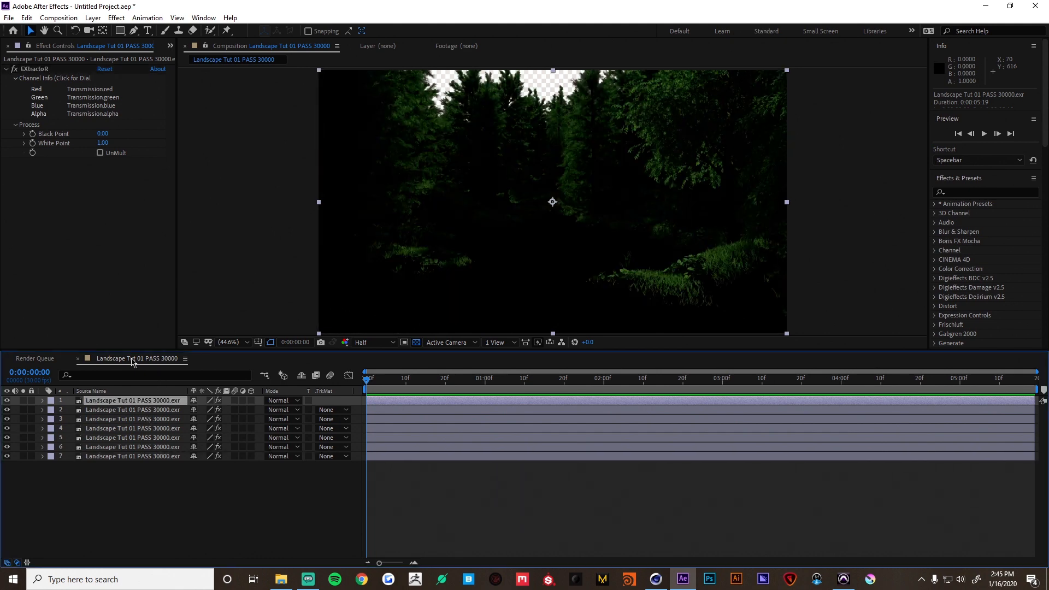
{"action": "left_click", "coordinate": [99, 106]}
{"action": "left_click", "coordinate": [516, 260]}
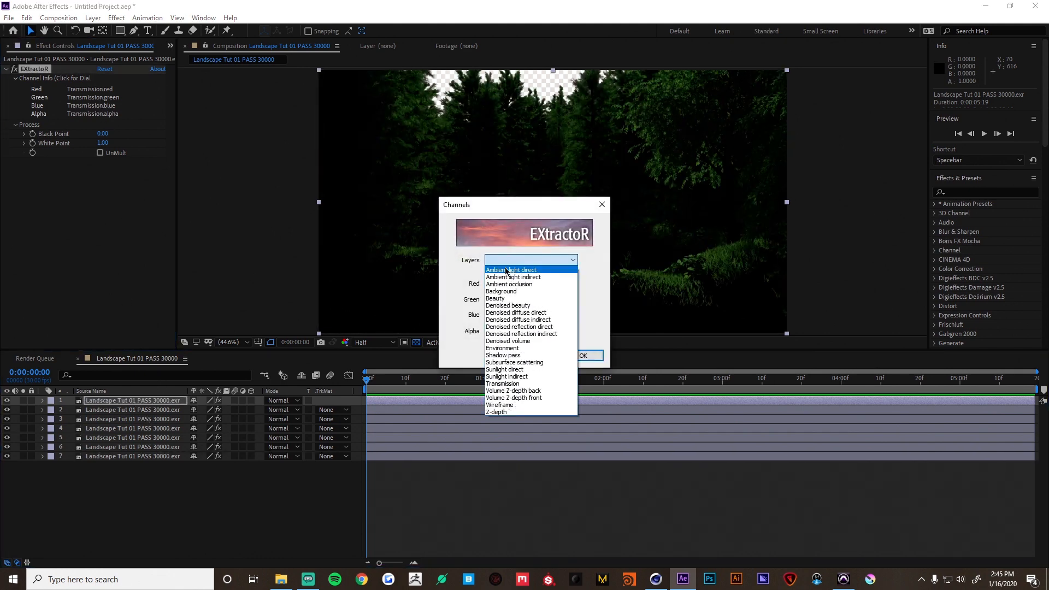
{"action": "left_click", "coordinate": [515, 362]}
{"action": "left_click", "coordinate": [590, 355]}
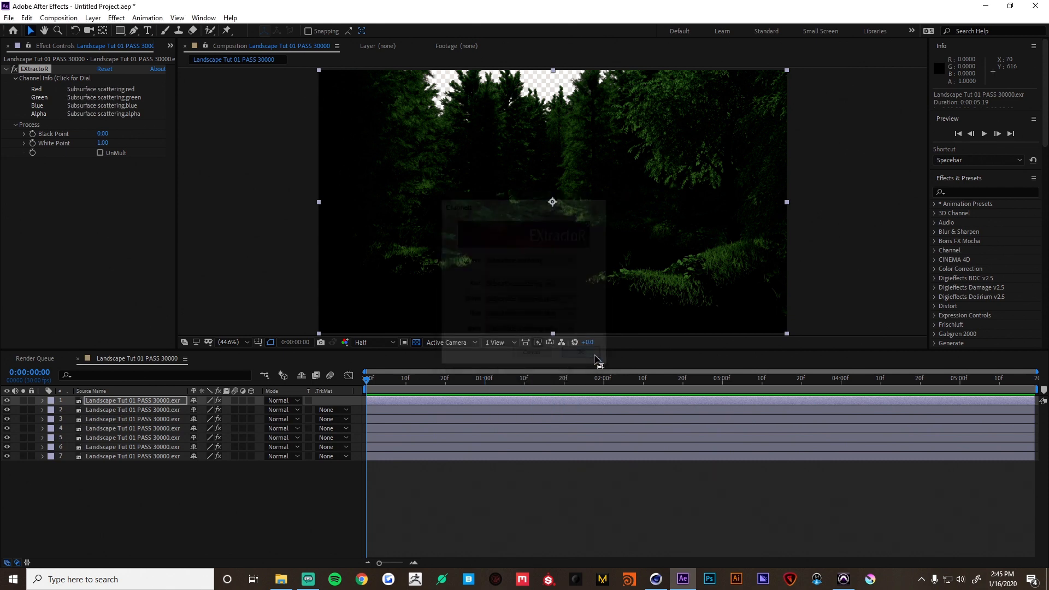
Duplicate the subsurface scattering layer and set the upper copy's EXtractoR to the Ambient light indirect pass
{"action": "left_click", "coordinate": [125, 403]}
{"action": "key", "text": "ctrl+d"}
{"action": "left_click", "coordinate": [109, 107]}
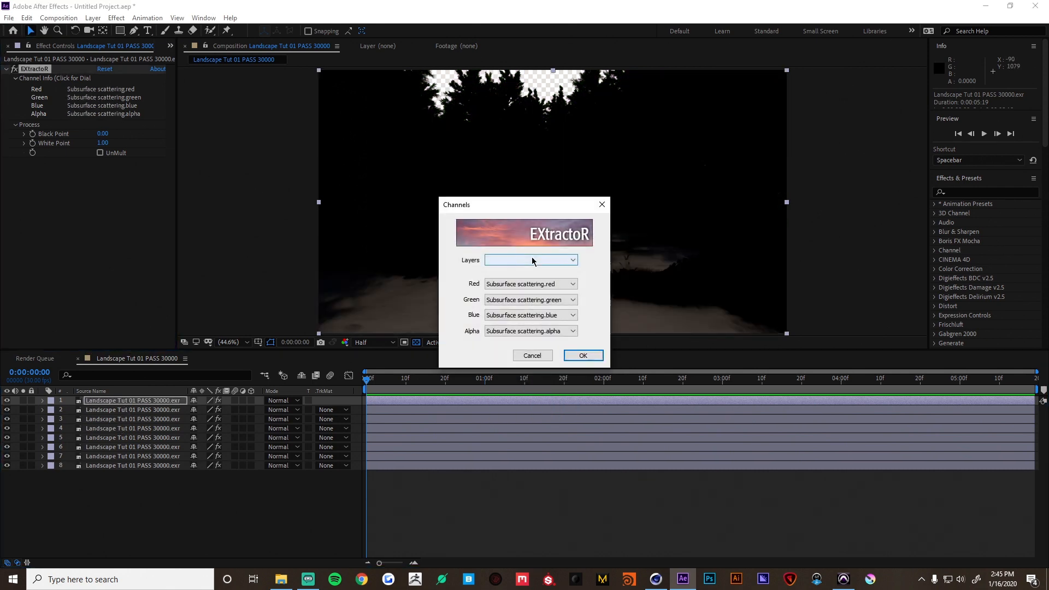
{"action": "left_click", "coordinate": [533, 261]}
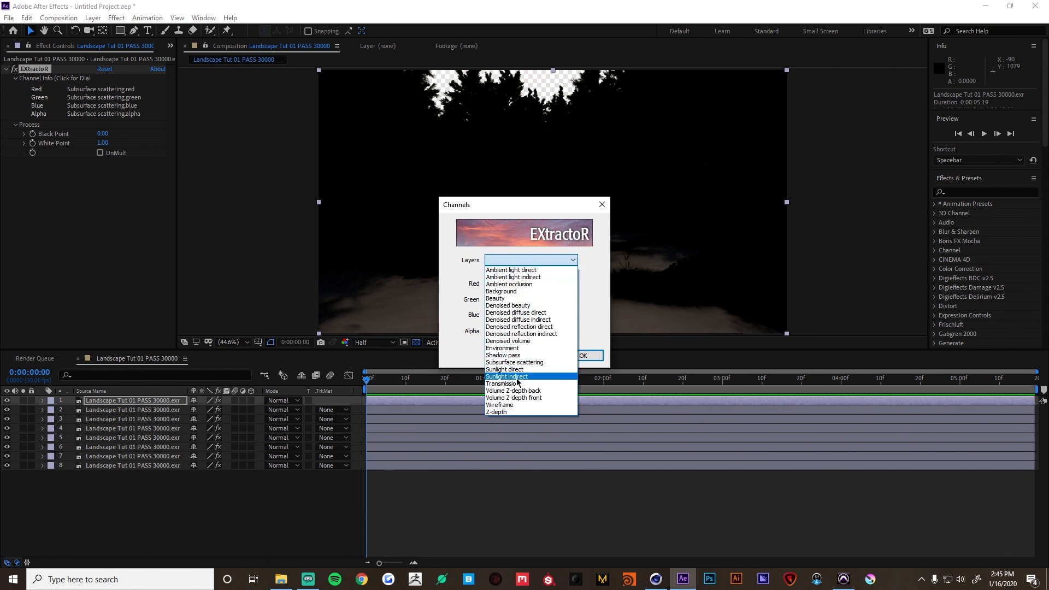
{"action": "left_click", "coordinate": [535, 277]}
{"action": "left_click", "coordinate": [584, 355]}
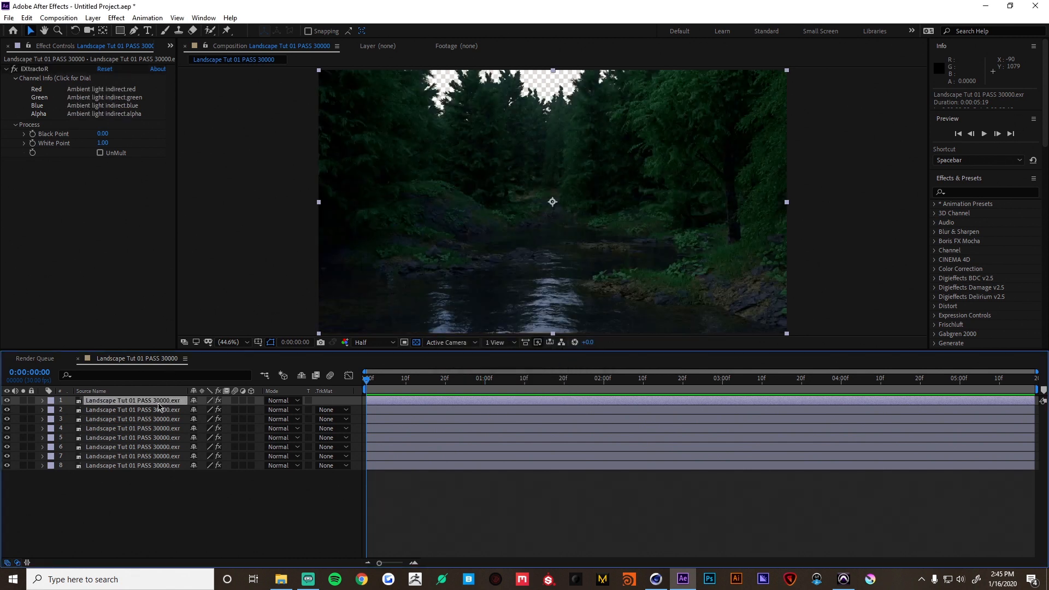
Duplicate the ambient light indirect layer and set the upper copy's EXtractoR to the Sunlight direct pass
{"action": "key", "text": "ctrl+d"}
{"action": "left_click", "coordinate": [103, 107]}
{"action": "left_click", "coordinate": [529, 261]}
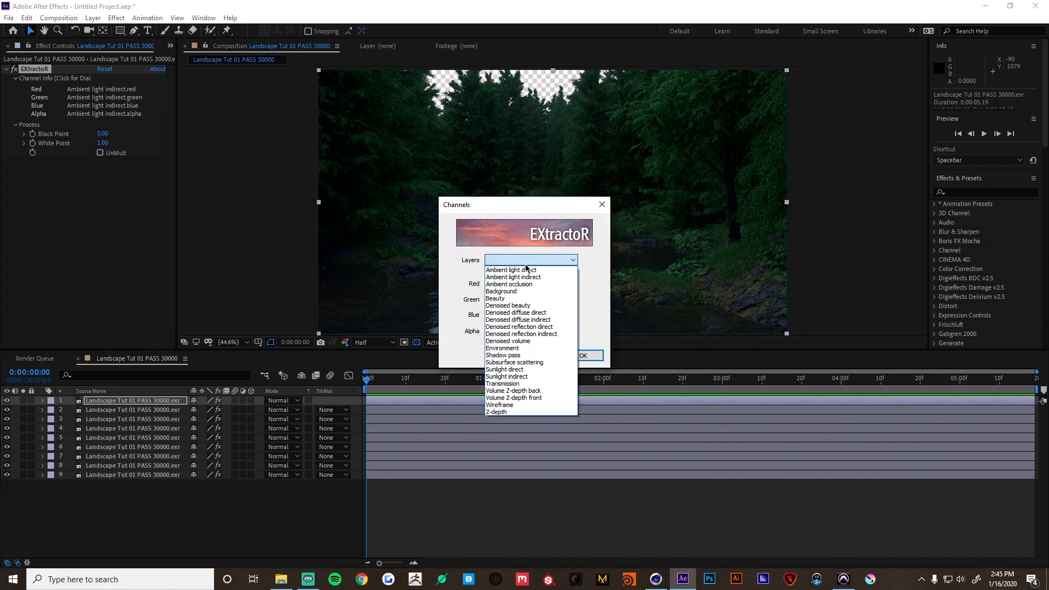
{"action": "left_click", "coordinate": [538, 370]}
{"action": "left_click", "coordinate": [590, 355]}
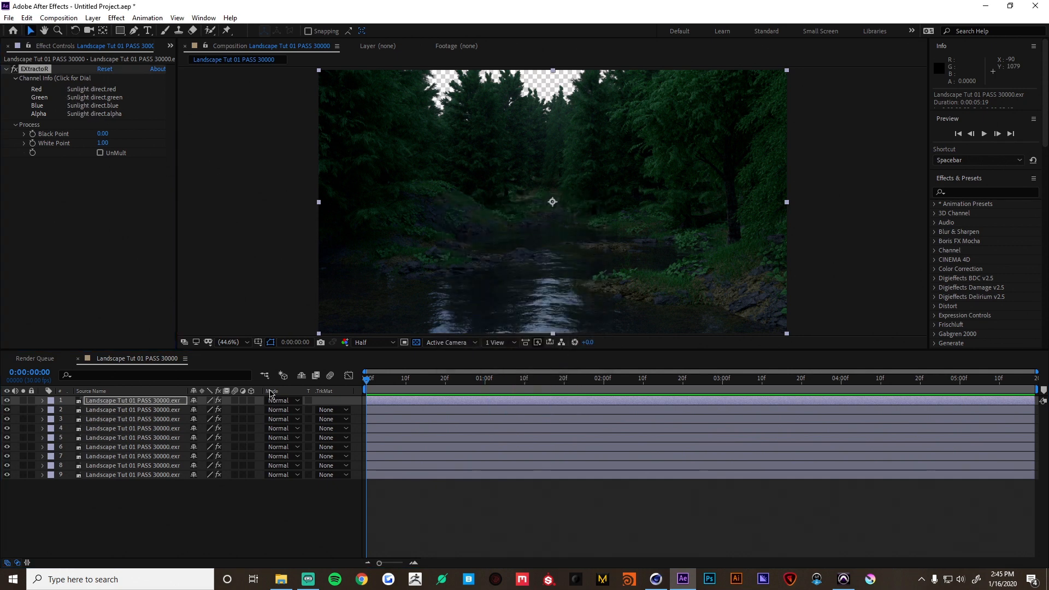
Duplicate the sunlight direct layer and set the upper copy's EXtractoR to the Ambient light indirect pass
{"action": "left_click", "coordinate": [171, 403]}
{"action": "key", "text": "ctrl+d"}
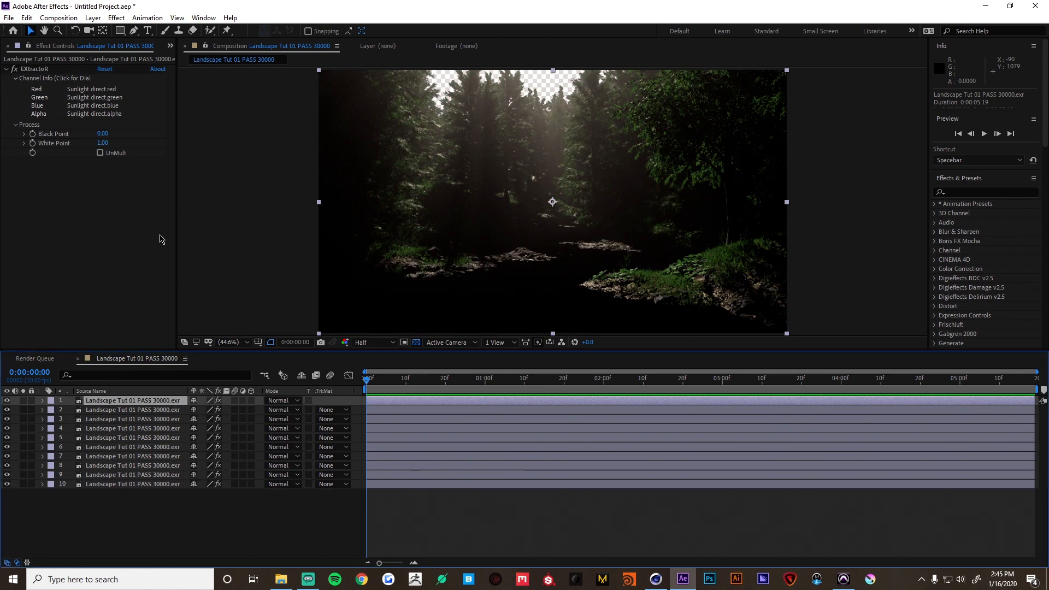
{"action": "left_click", "coordinate": [54, 78]}
{"action": "left_click", "coordinate": [495, 260]}
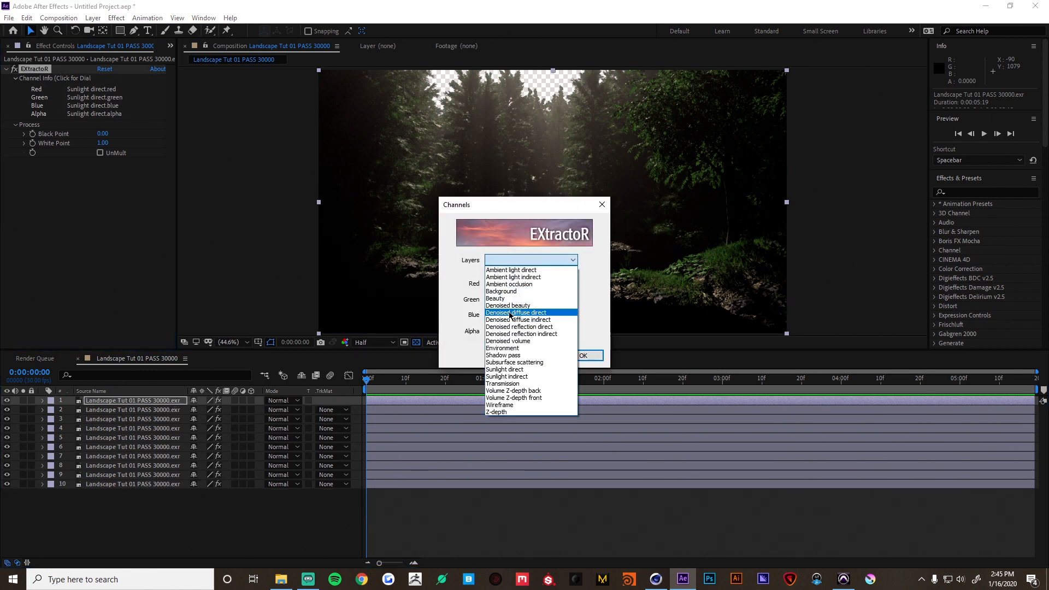
{"action": "left_click", "coordinate": [514, 277]}
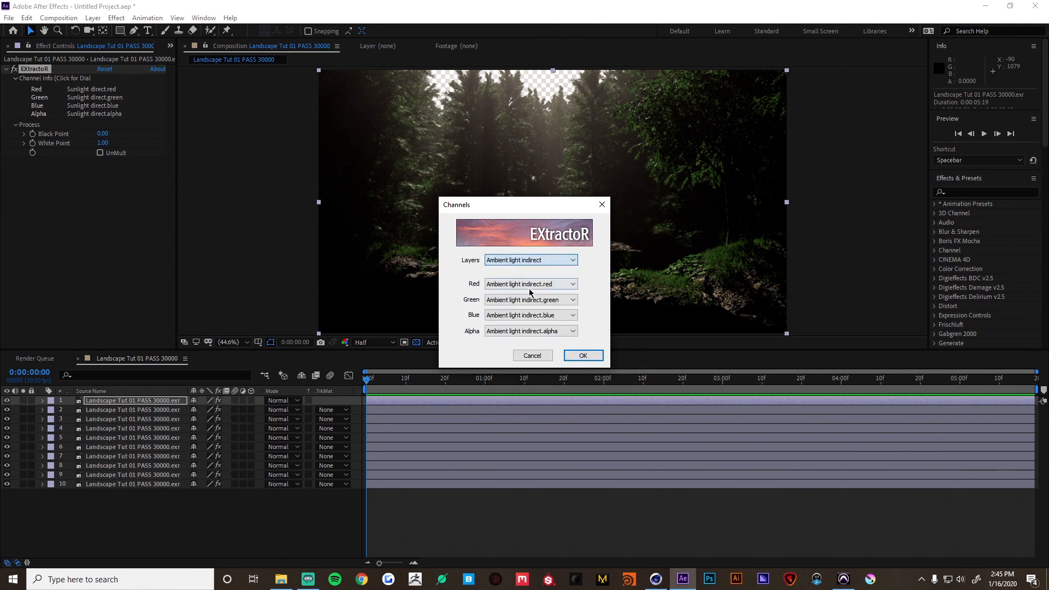
{"action": "left_click", "coordinate": [590, 355]}
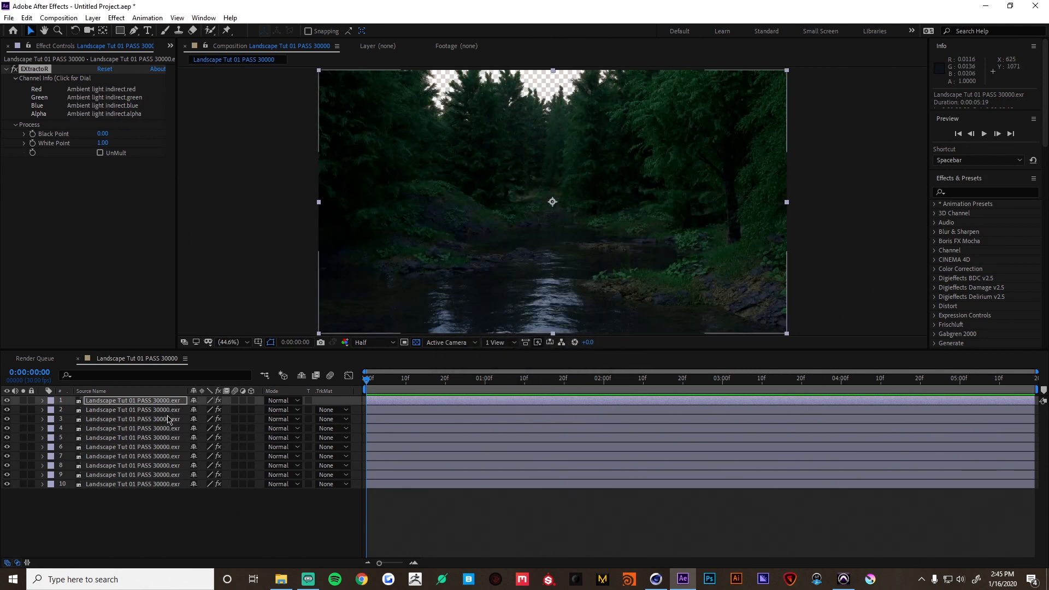
Solo the lowest layer to check its extracted pass, and turn the solo off again
{"action": "left_click", "coordinate": [164, 487]}
{"action": "left_click", "coordinate": [23, 484]}
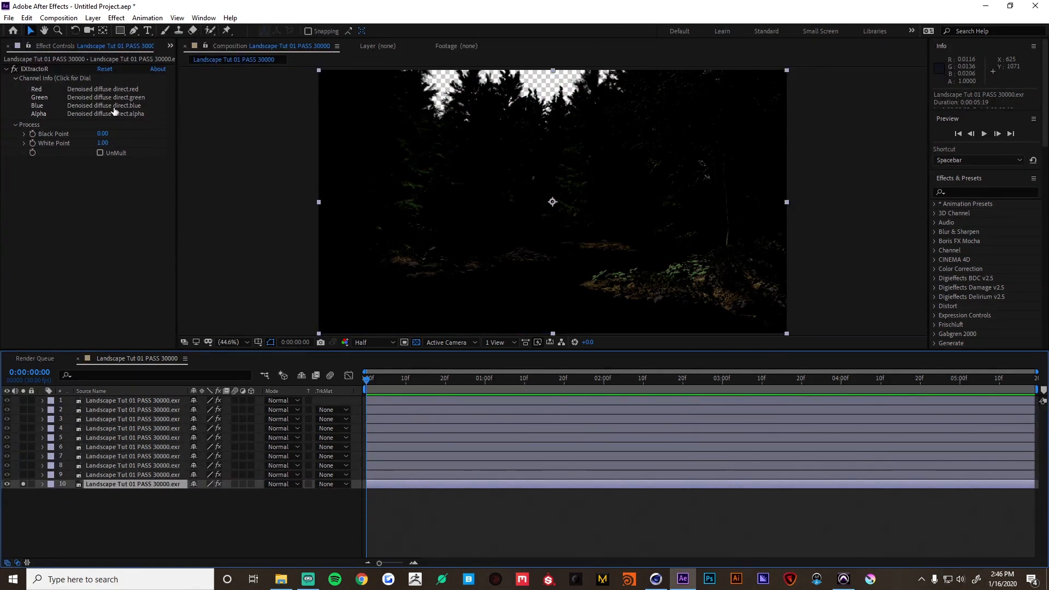
{"action": "left_click", "coordinate": [143, 140]}
{"action": "left_click", "coordinate": [23, 484]}
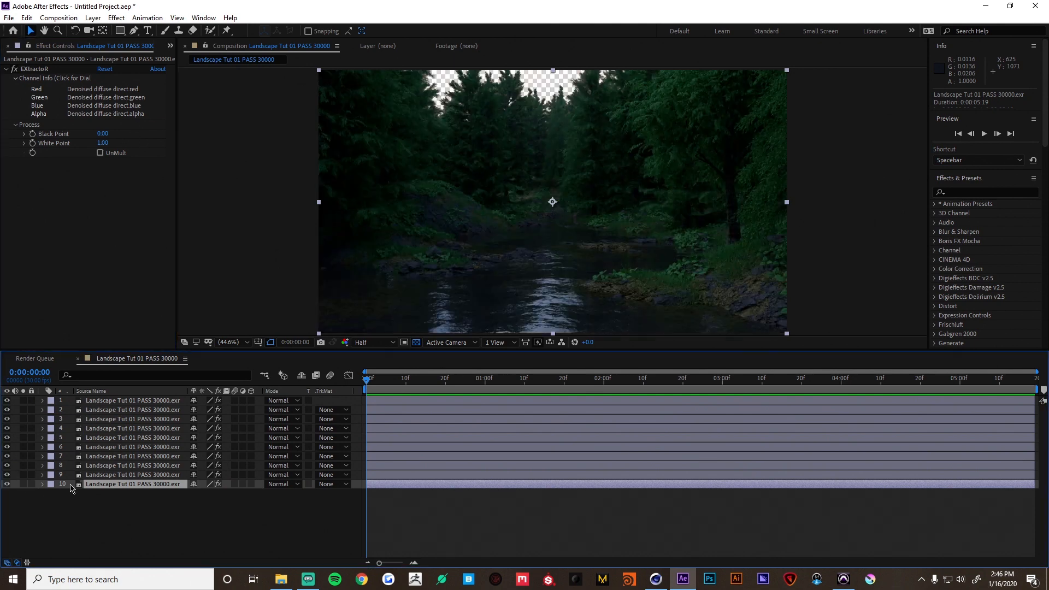
Set the blending mode of all nine layers above the lowest one to Linear Dodge
{"action": "left_click", "coordinate": [113, 477]}
{"action": "left_click", "coordinate": [136, 402], "text": "shift"}
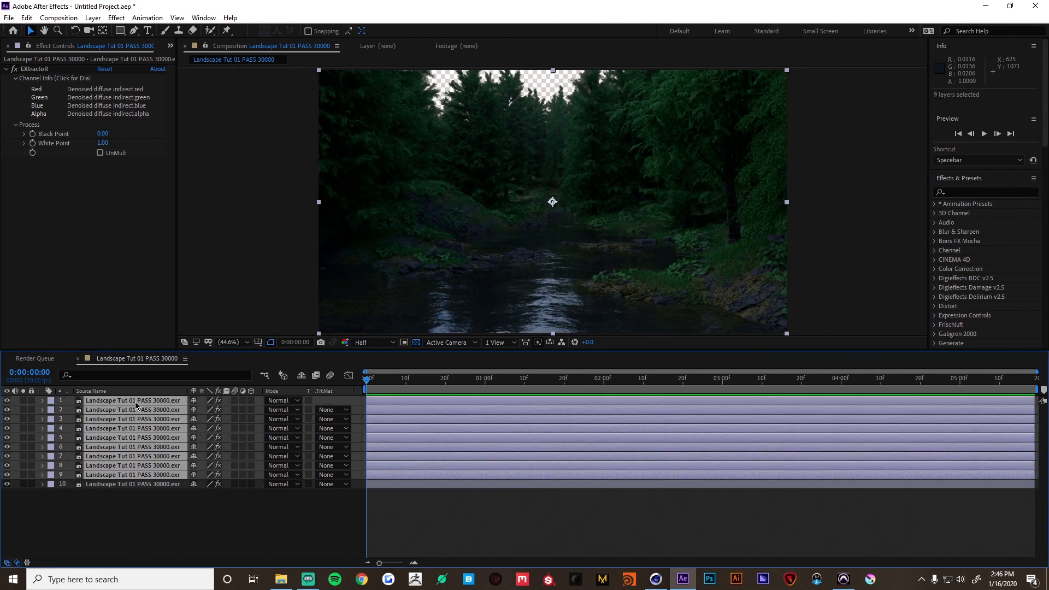
{"action": "left_click", "coordinate": [280, 475]}
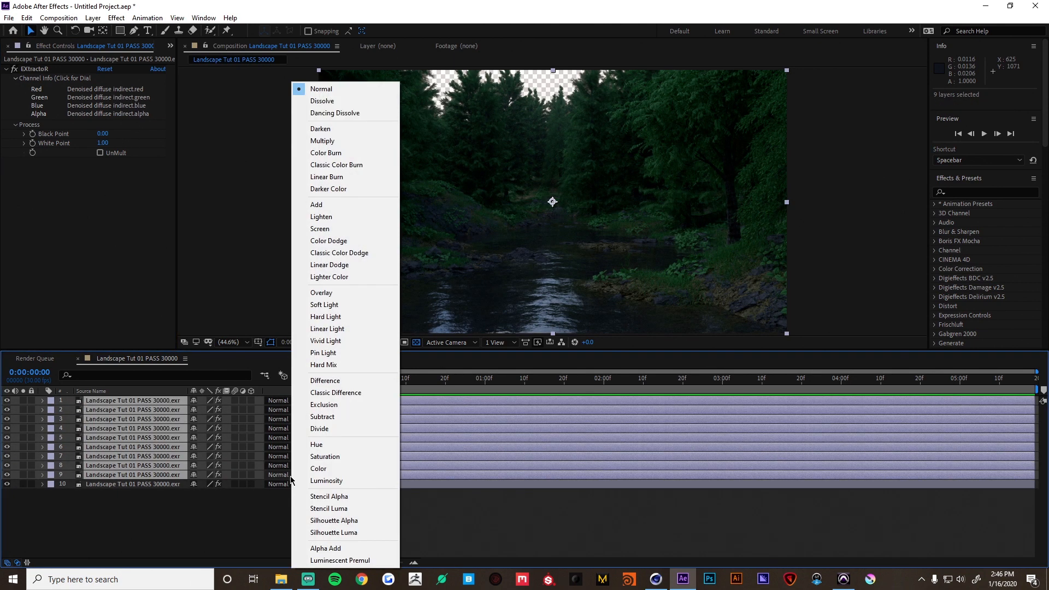
{"action": "left_click", "coordinate": [341, 266]}
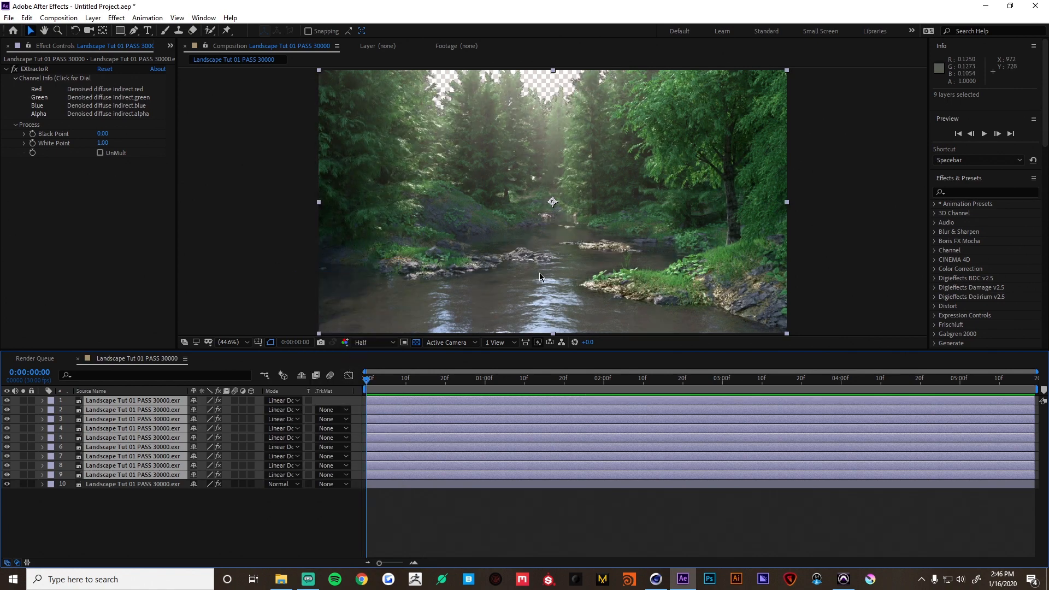
Hide and show the upper pass layers to compare what they contribute to the image
{"action": "left_click", "coordinate": [134, 527]}
{"action": "left_click_drag", "start_coordinate": [7, 456], "coordinate": [7, 401]}
{"action": "left_click_drag", "start_coordinate": [7, 447], "coordinate": [8, 412]}
{"action": "left_click", "coordinate": [7, 400]}
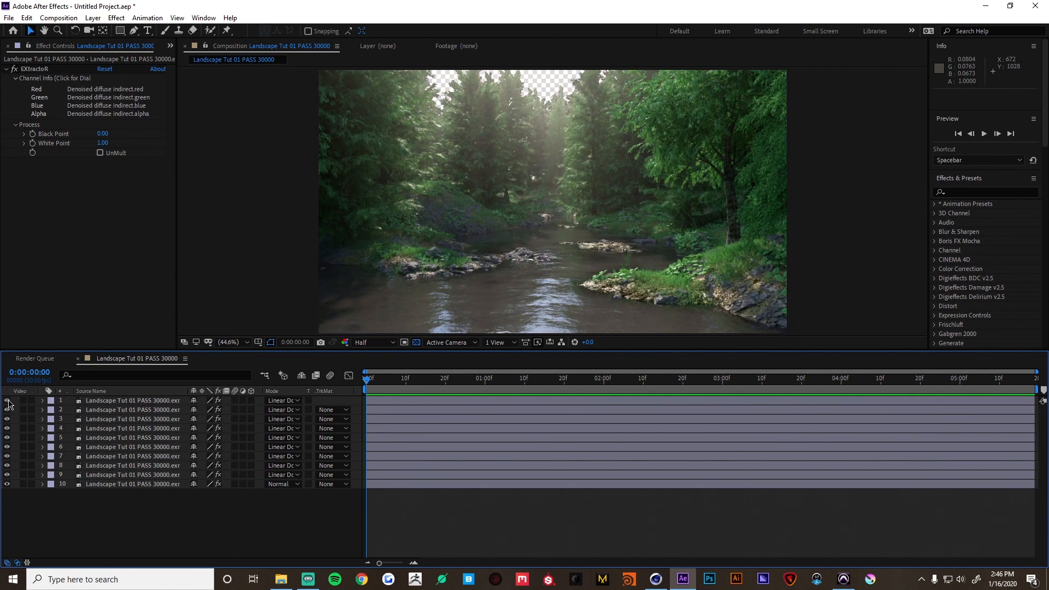
Duplicate the diffuse direct layer and set the lowest copy's EXtractoR to the Environment pass
{"action": "left_click", "coordinate": [132, 485]}
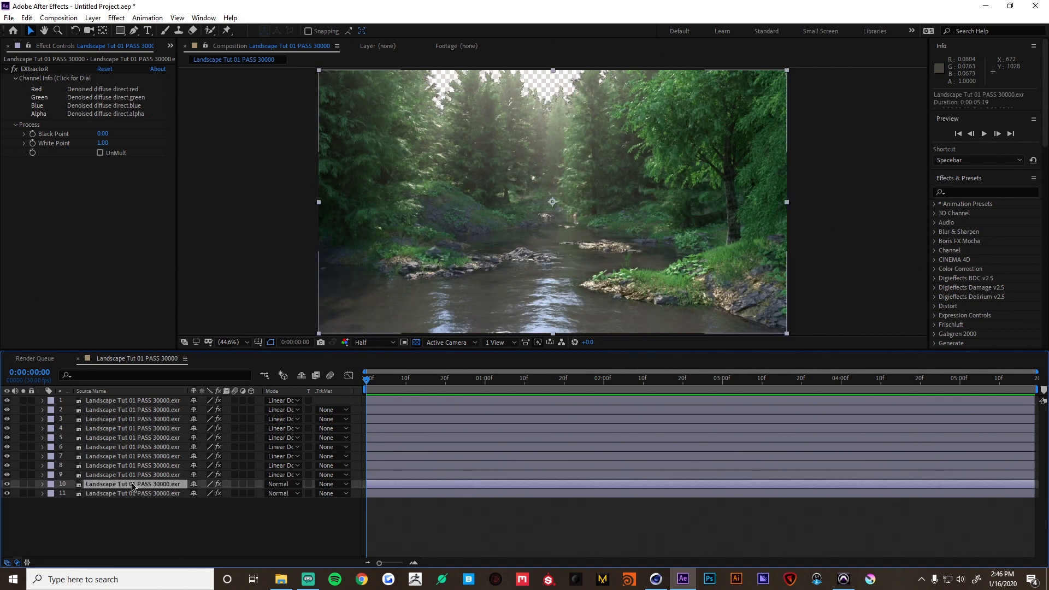
{"action": "key", "text": "ctrl+d"}
{"action": "left_click", "coordinate": [143, 494]}
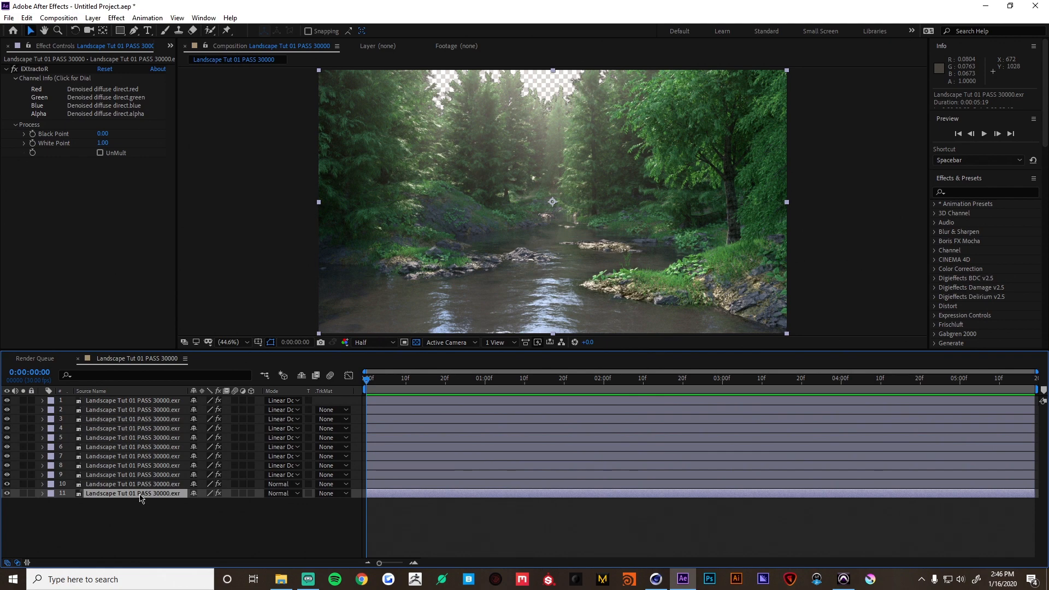
{"action": "left_click", "coordinate": [104, 107]}
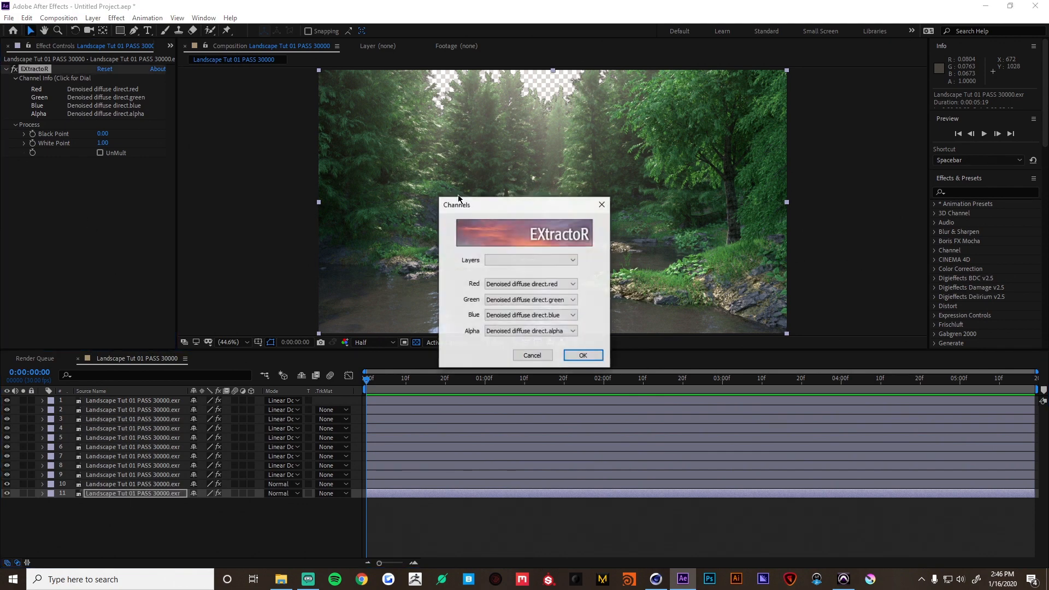
{"action": "left_click", "coordinate": [500, 260]}
{"action": "left_click", "coordinate": [503, 349]}
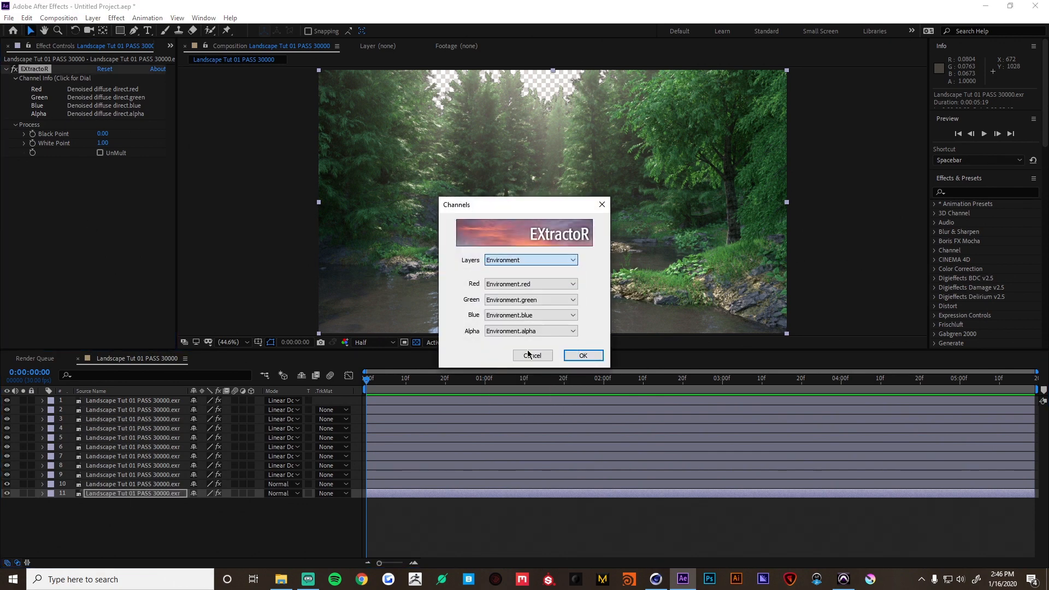
{"action": "left_click", "coordinate": [583, 355]}
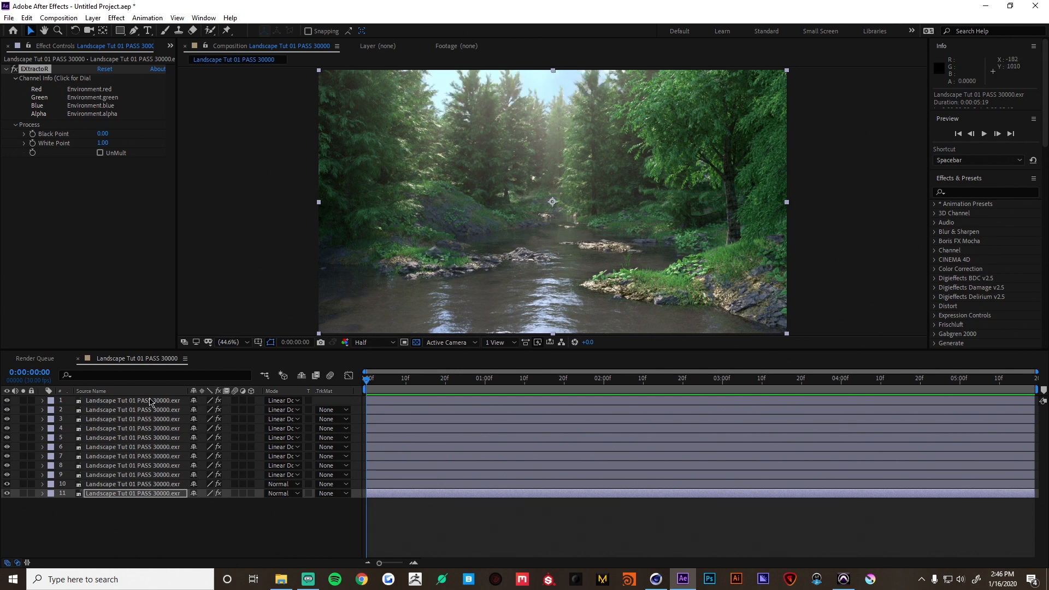
{"action": "left_click", "coordinate": [85, 507]}
{"action": "left_click", "coordinate": [89, 494]}
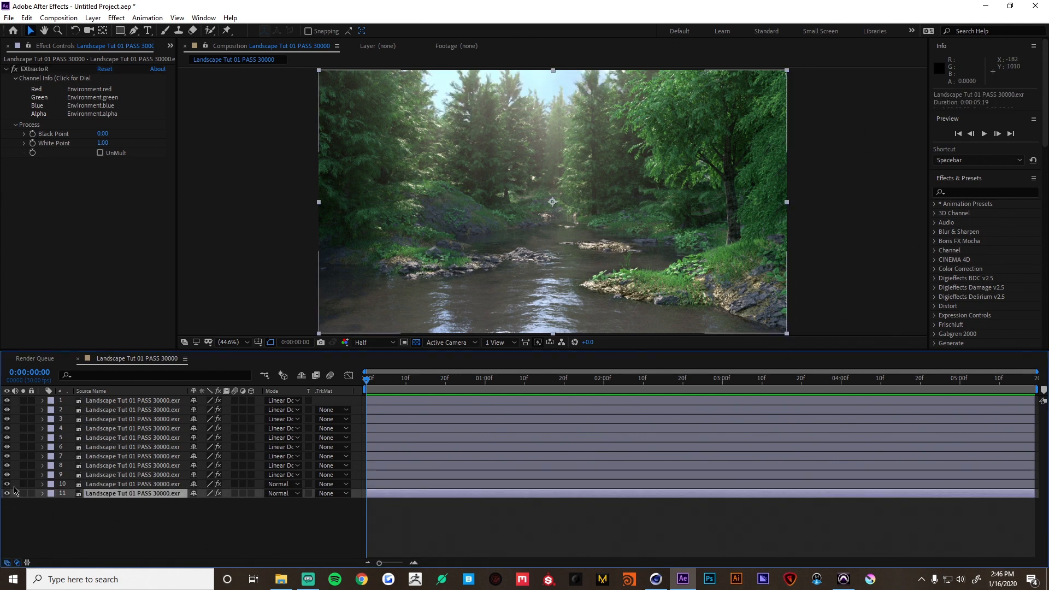
Hide and show the ten layers above the lowest one to check the Environment pass, and clear the layer selection
{"action": "left_click_drag", "start_coordinate": [8, 484], "coordinate": [14, 405]}
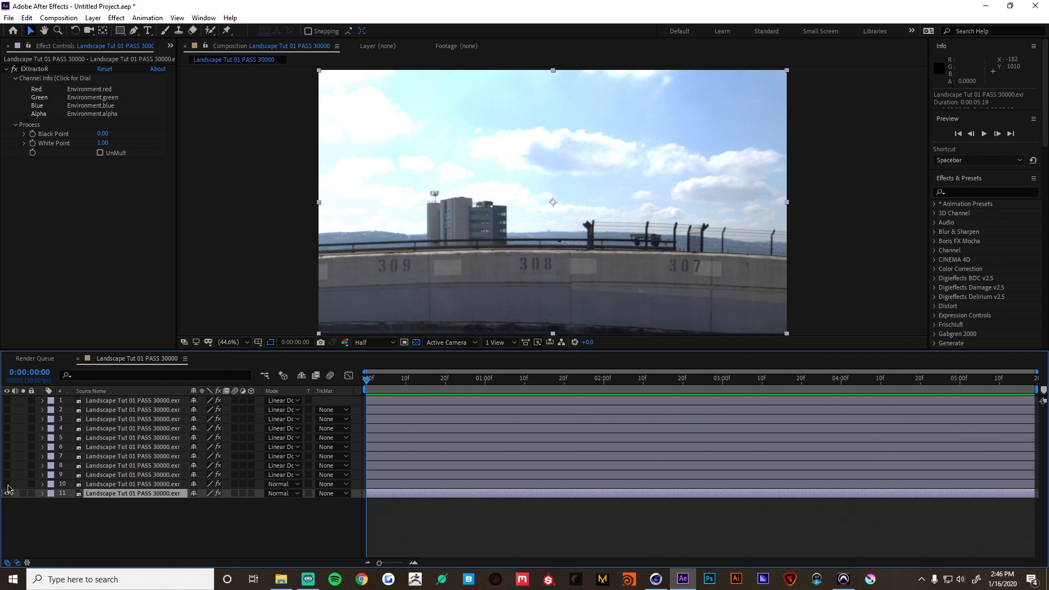
{"action": "left_click_drag", "start_coordinate": [8, 485], "coordinate": [7, 400]}
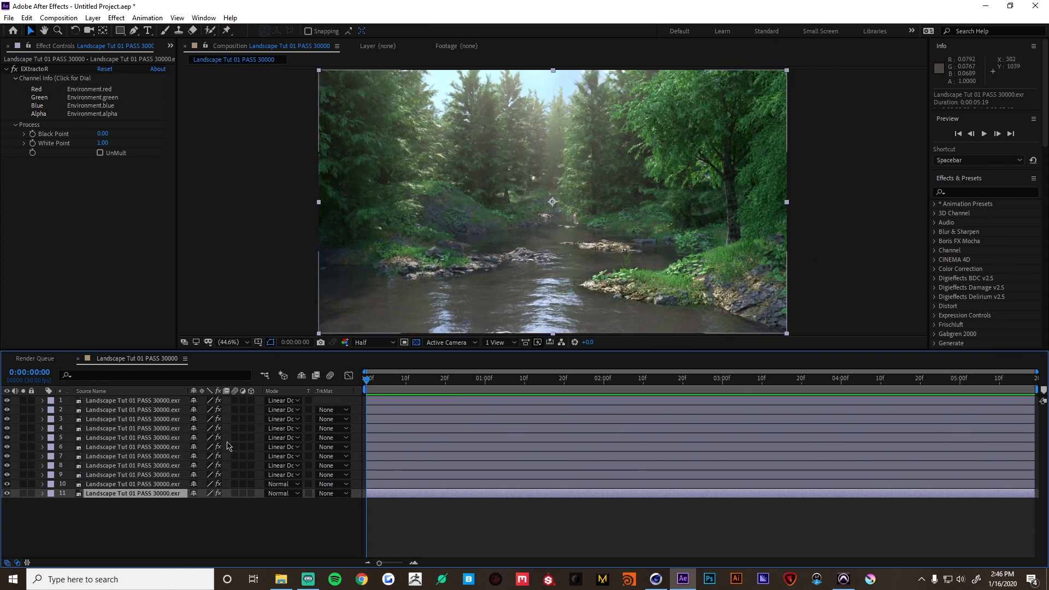
{"action": "mouse_move", "coordinate": [6, 485]}
{"action": "left_mouse_down"}
{"action": "mouse_move", "coordinate": [7, 401]}
{"action": "mouse_move", "coordinate": [7, 485]}
{"action": "left_mouse_up"}
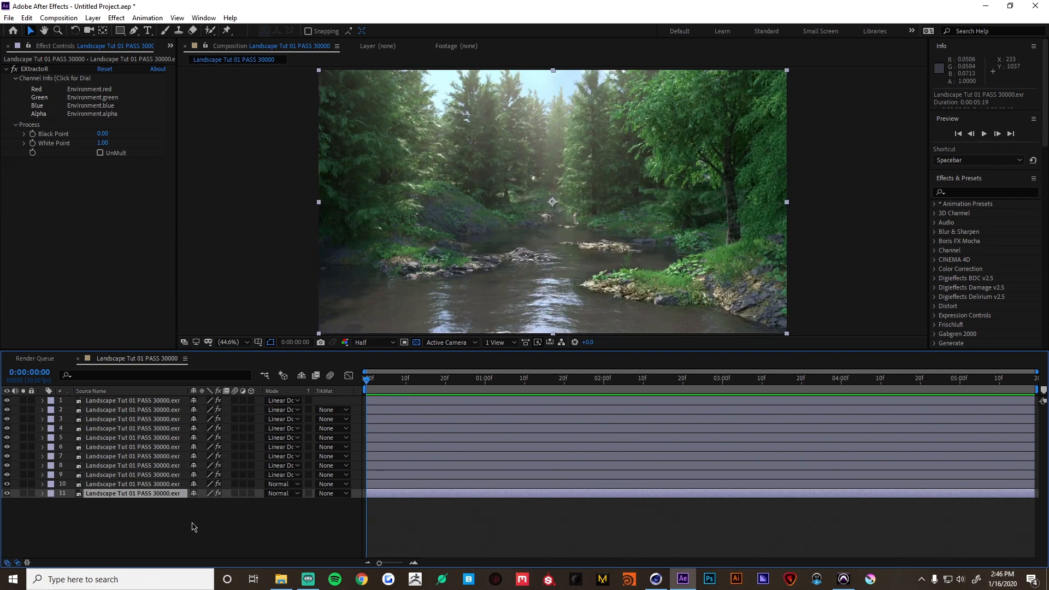
{"action": "left_click", "coordinate": [86, 517]}
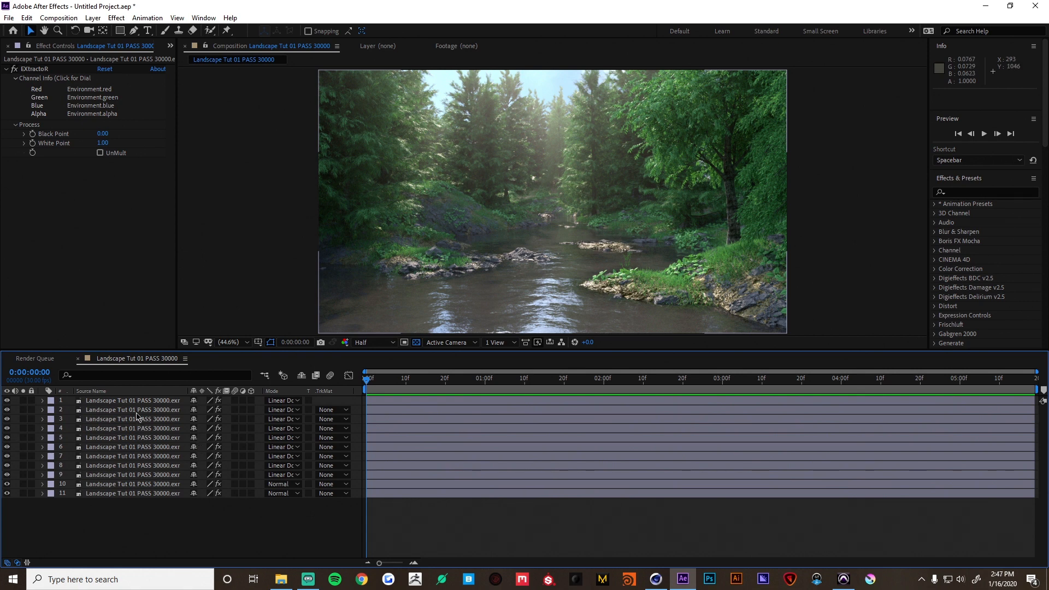
Add Landscape Tut 01-3.tif as the top layer and switch its visibility to compare it with the composite, leaving it hidden
{"action": "left_click", "coordinate": [169, 46]}
{"action": "left_click", "coordinate": [173, 64]}
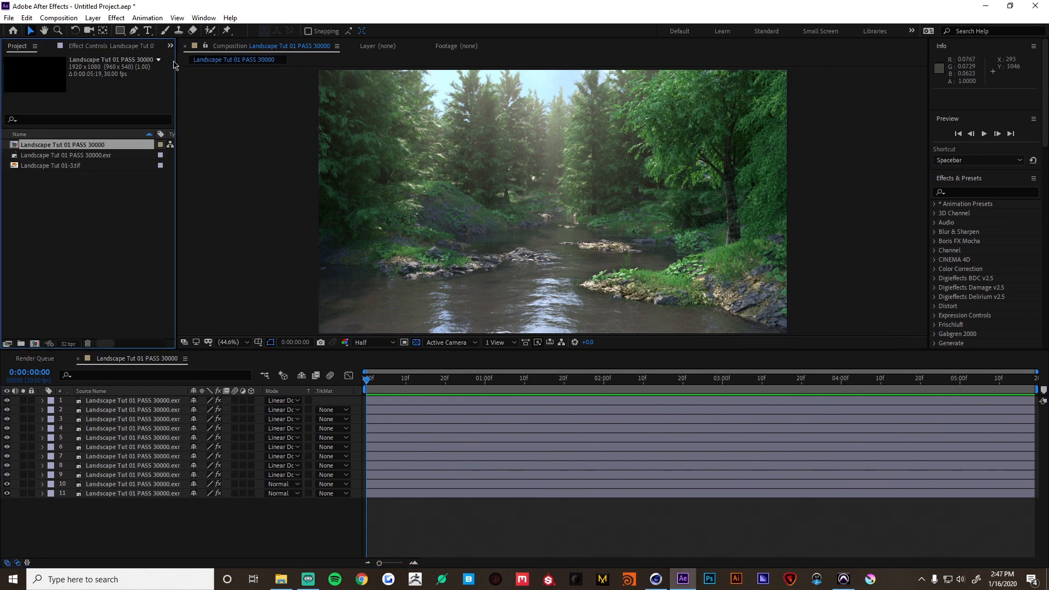
{"action": "left_click_drag", "start_coordinate": [59, 167], "coordinate": [109, 397]}
{"action": "left_click", "coordinate": [7, 401]}
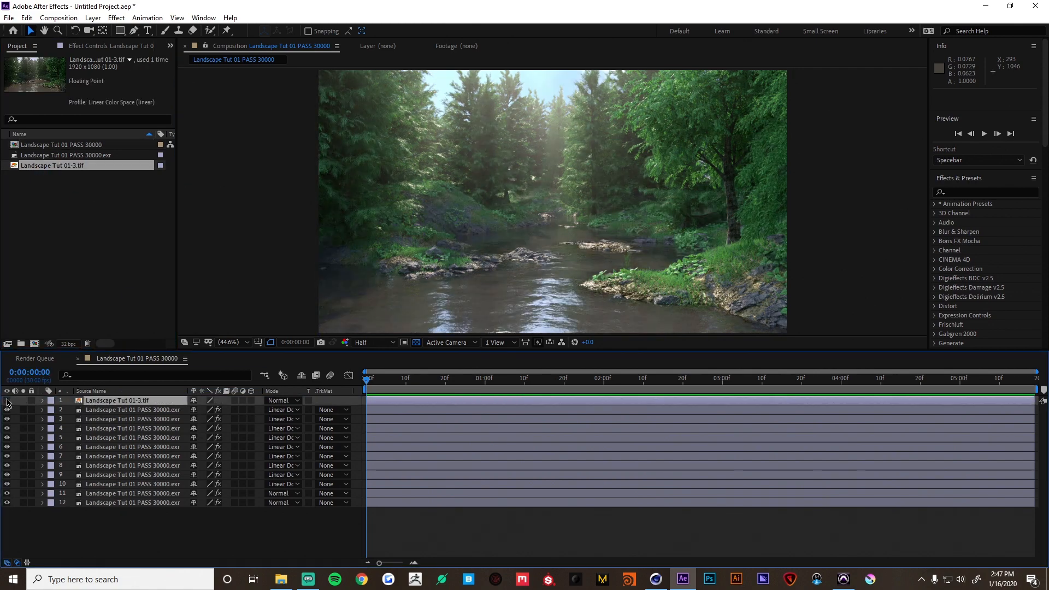
{"action": "left_click", "coordinate": [6, 401]}
{"action": "left_click", "coordinate": [7, 400]}
{"action": "left_click", "coordinate": [7, 401]}
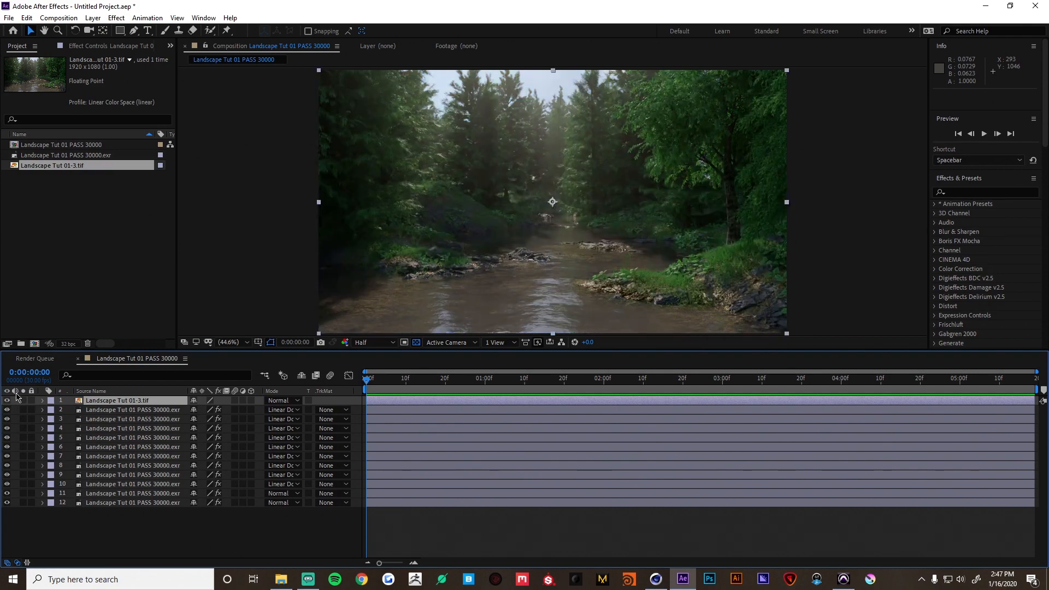
{"action": "left_click", "coordinate": [6, 400]}
Check the EXtractoR passes of layers 2 and 3, soloing layer 2 and turning its solo off again
{"action": "left_click", "coordinate": [136, 413]}
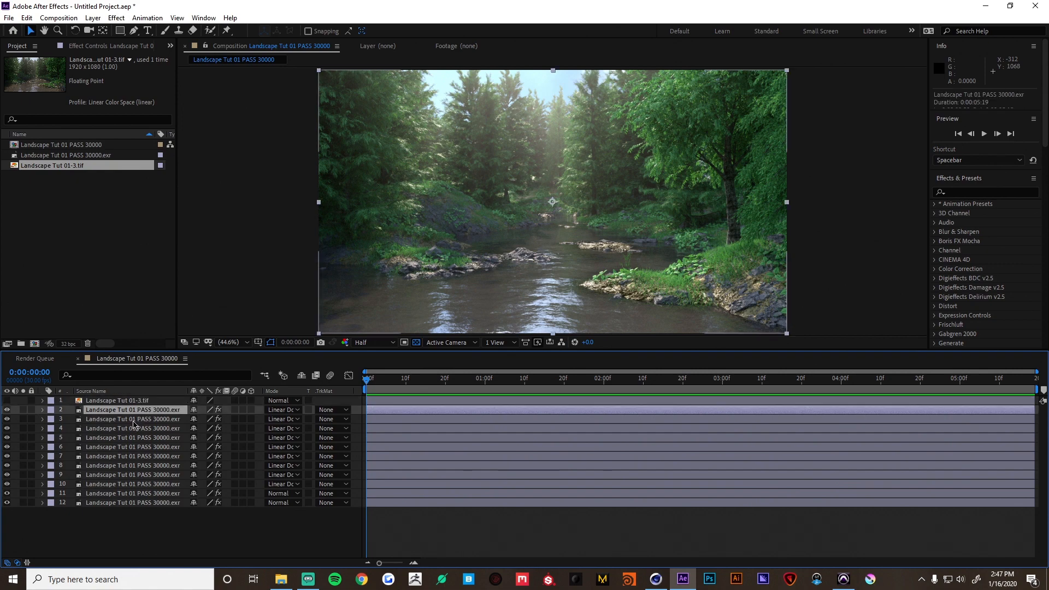
{"action": "left_click", "coordinate": [134, 419]}
{"action": "left_click", "coordinate": [90, 410]}
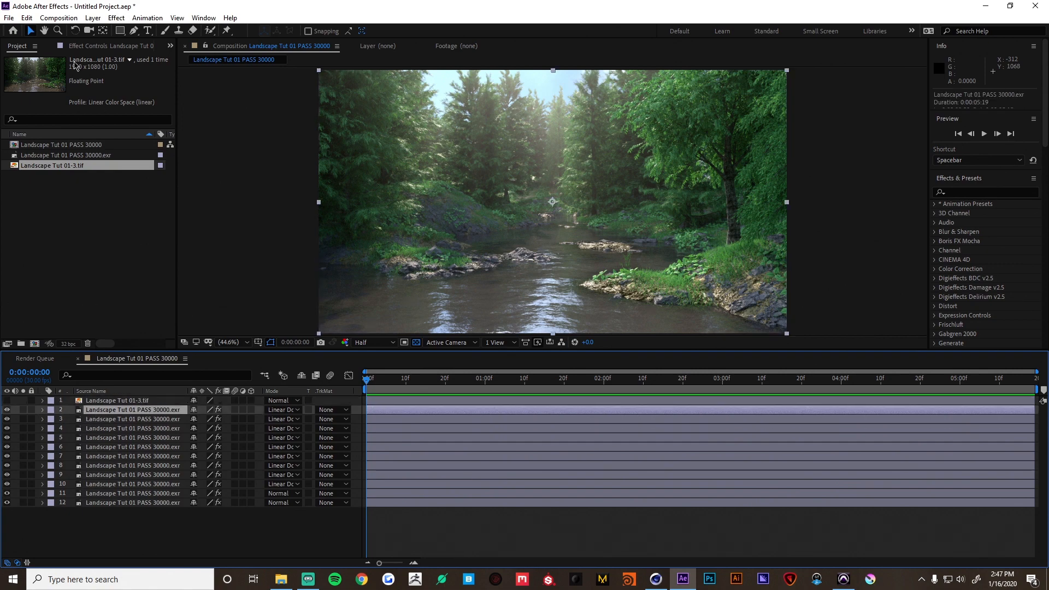
{"action": "left_click", "coordinate": [81, 47]}
{"action": "left_click", "coordinate": [123, 418]}
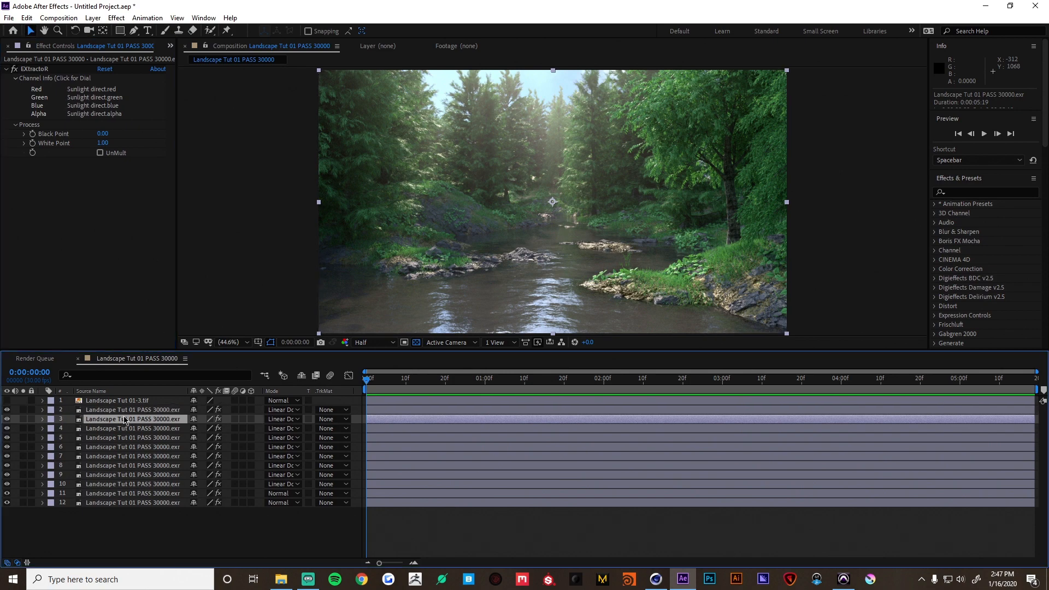
{"action": "left_click", "coordinate": [88, 411]}
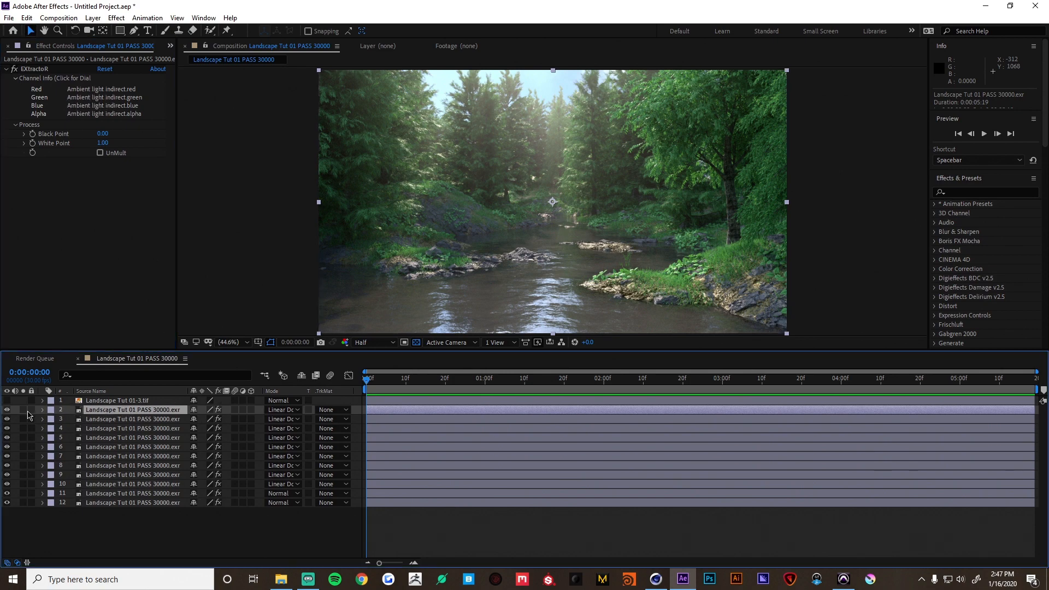
{"action": "left_click", "coordinate": [23, 410]}
{"action": "left_click", "coordinate": [23, 410]}
Compare the EXtractoR passes assigned to layers 2 to 5 to look for a duplicated pass
{"action": "left_click", "coordinate": [109, 419]}
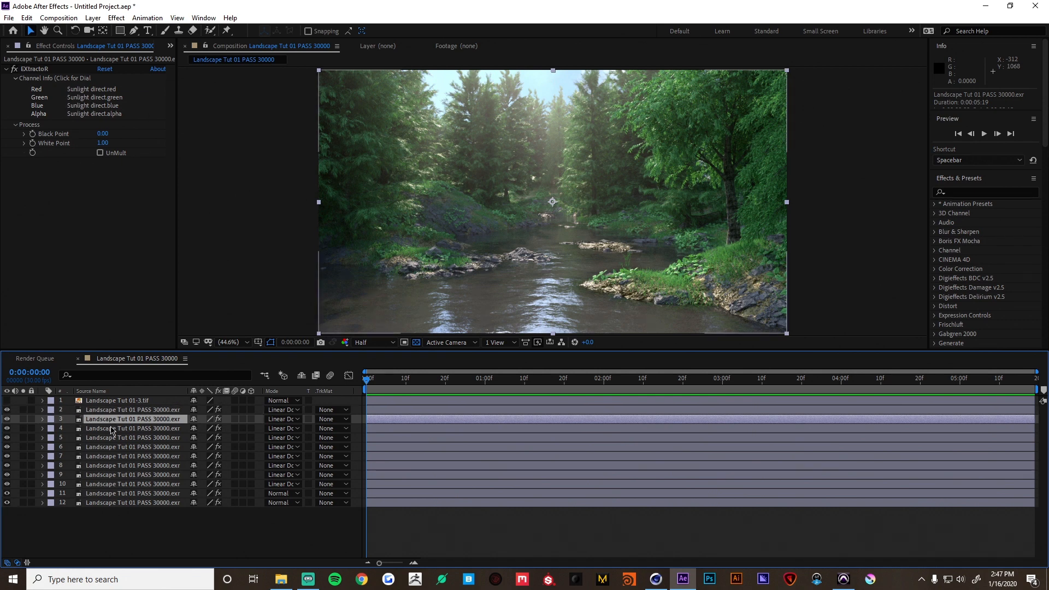
{"action": "left_click", "coordinate": [112, 429]}
{"action": "left_click", "coordinate": [112, 437]}
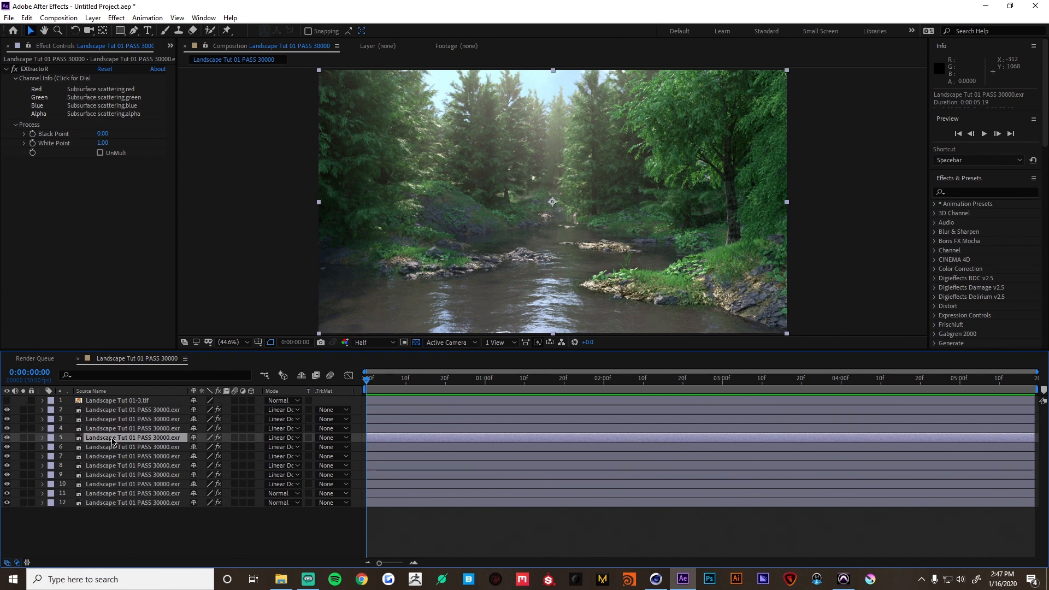
{"action": "left_click", "coordinate": [113, 429]}
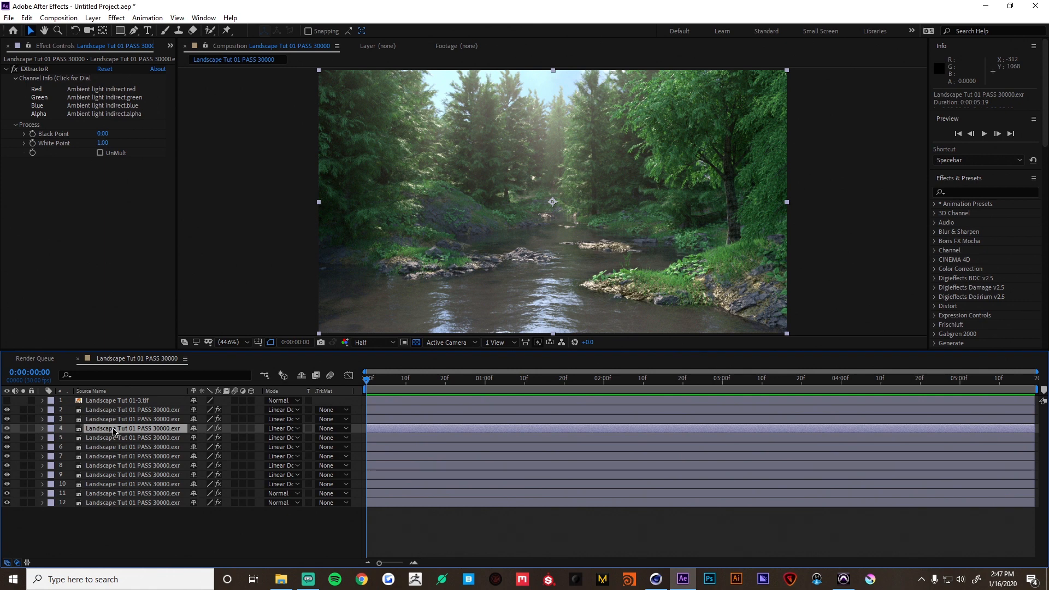
{"action": "left_click", "coordinate": [116, 420]}
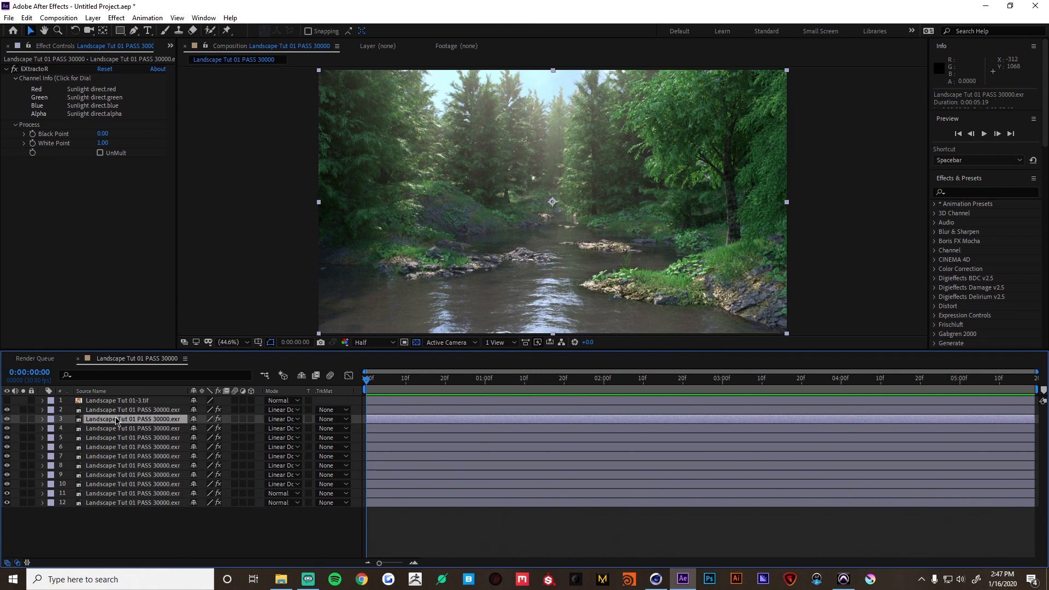
{"action": "left_click", "coordinate": [115, 411]}
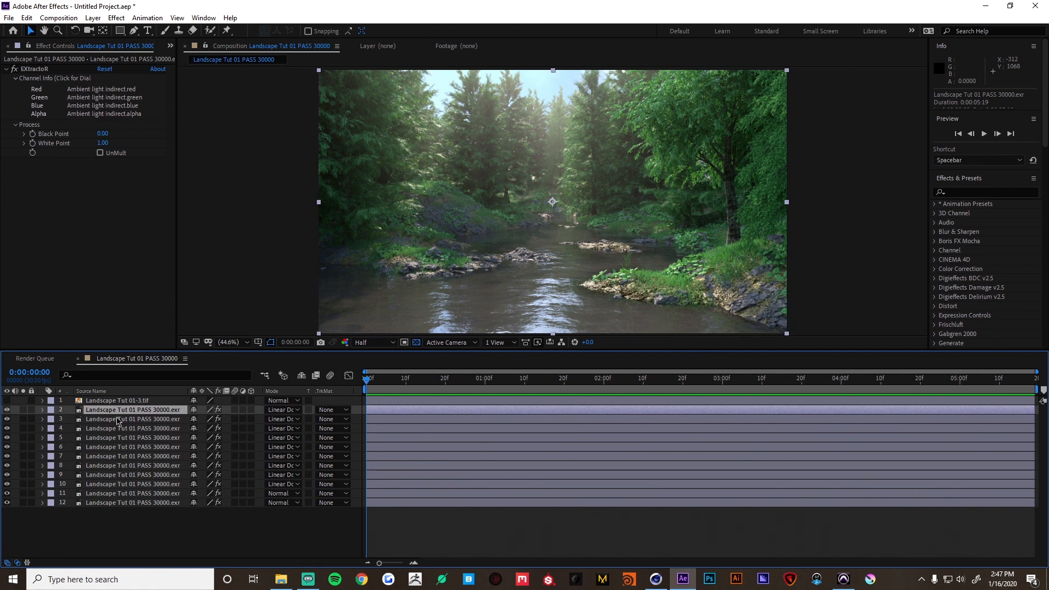
{"action": "left_click", "coordinate": [118, 420]}
{"action": "left_click", "coordinate": [120, 429]}
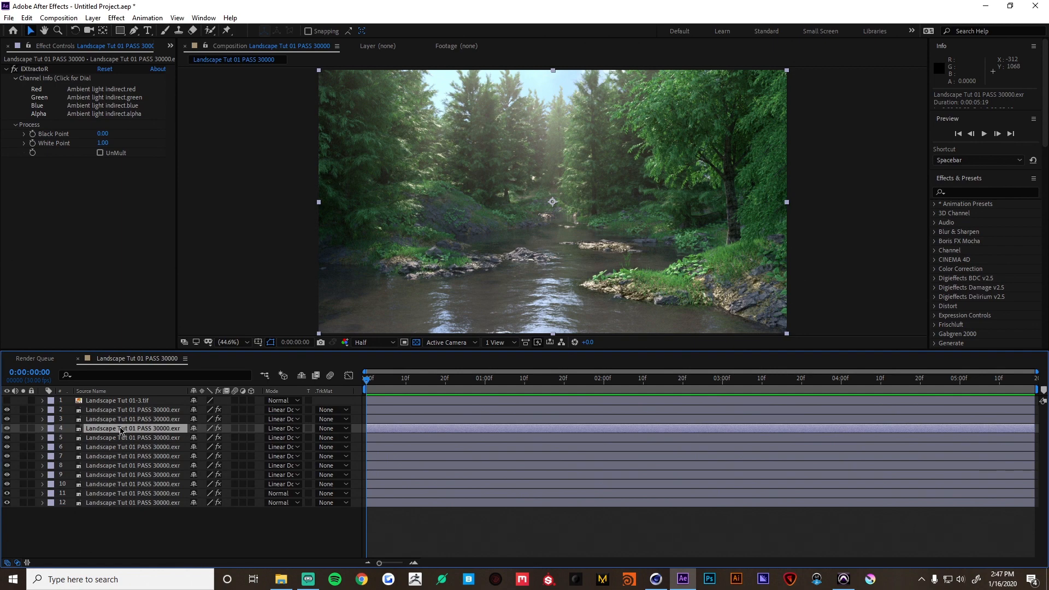
Set the EXtractoR on layer 2 to the Sunlight indirect pass
{"action": "left_click", "coordinate": [119, 413]}
{"action": "left_click", "coordinate": [109, 112]}
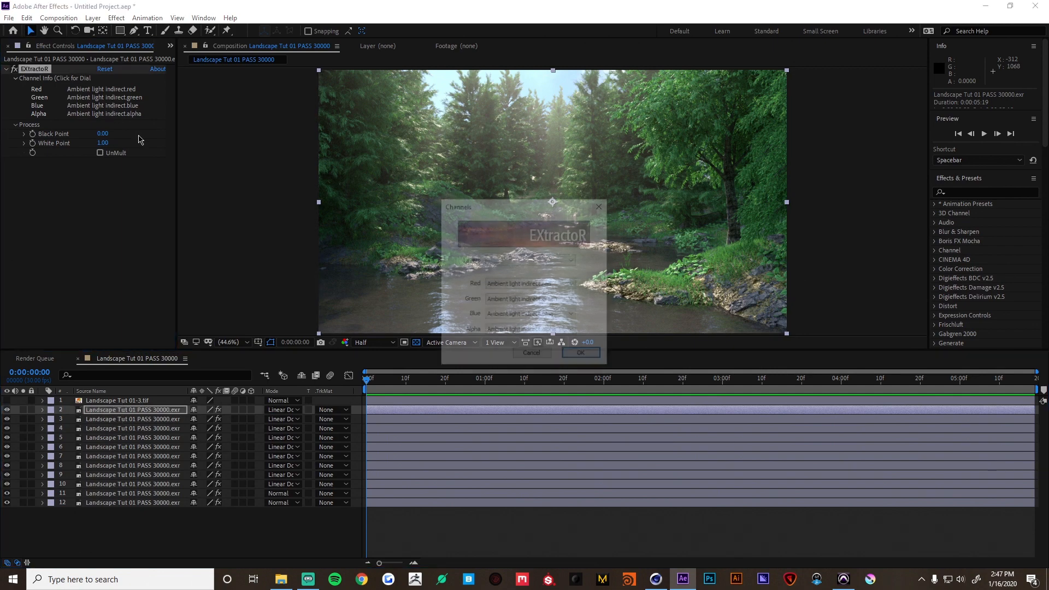
{"action": "left_click", "coordinate": [534, 261]}
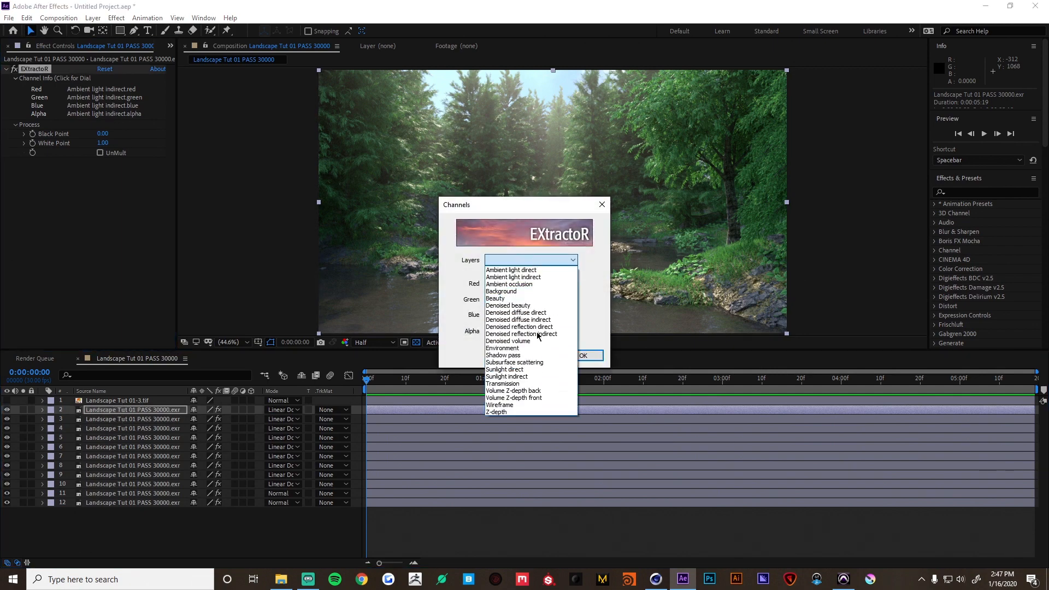
{"action": "left_click", "coordinate": [528, 378]}
{"action": "left_click", "coordinate": [585, 355]}
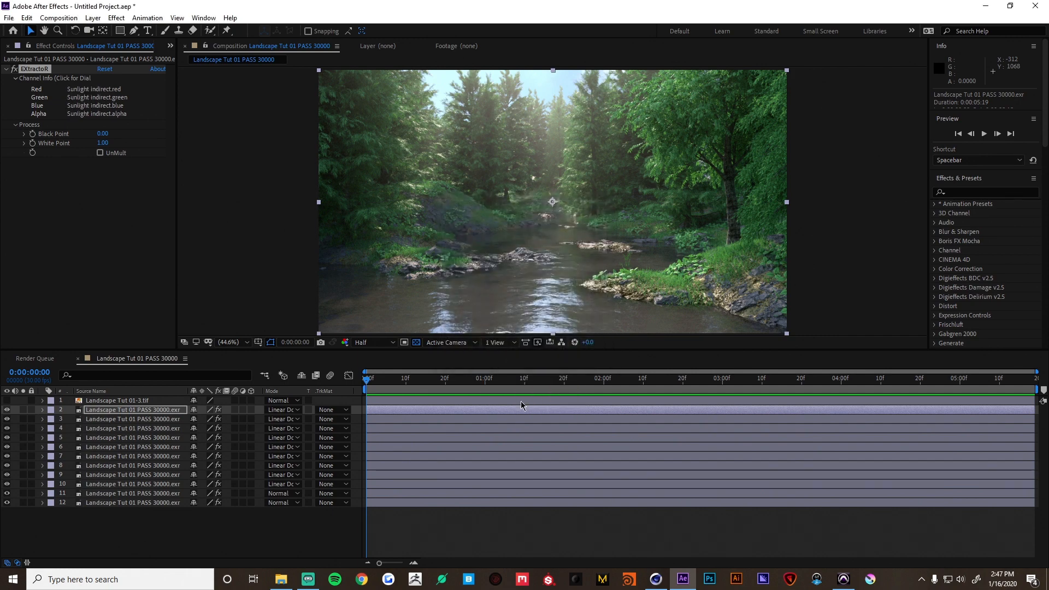
Recheck the EXtractoR passes of layers 2 to 4 and of the lowest layer
{"action": "left_click", "coordinate": [106, 411]}
{"action": "left_click", "coordinate": [111, 419]}
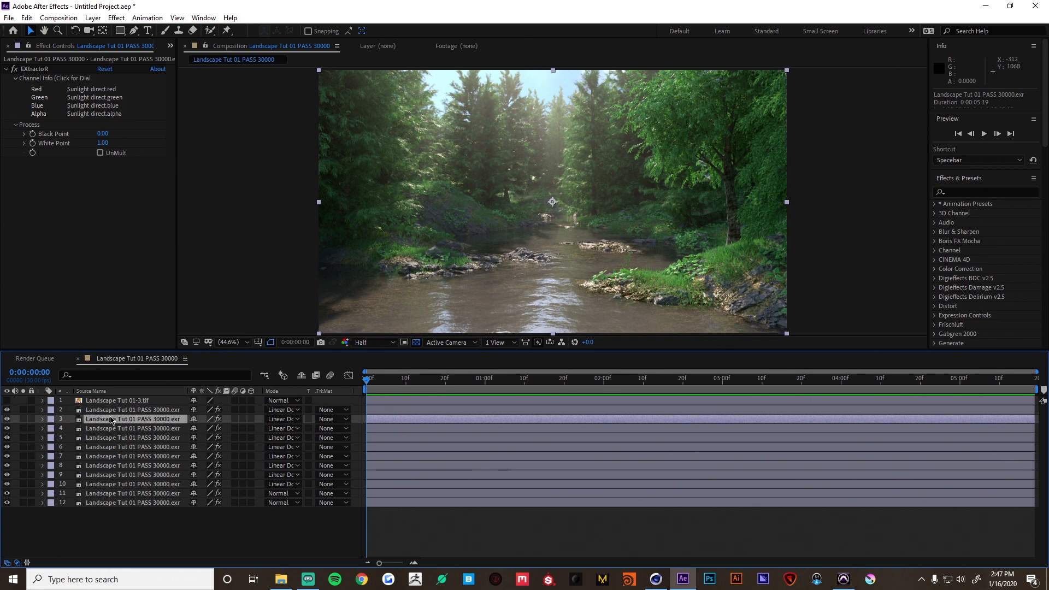
{"action": "left_click", "coordinate": [115, 429]}
{"action": "left_click", "coordinate": [116, 420]}
{"action": "left_click", "coordinate": [117, 411]}
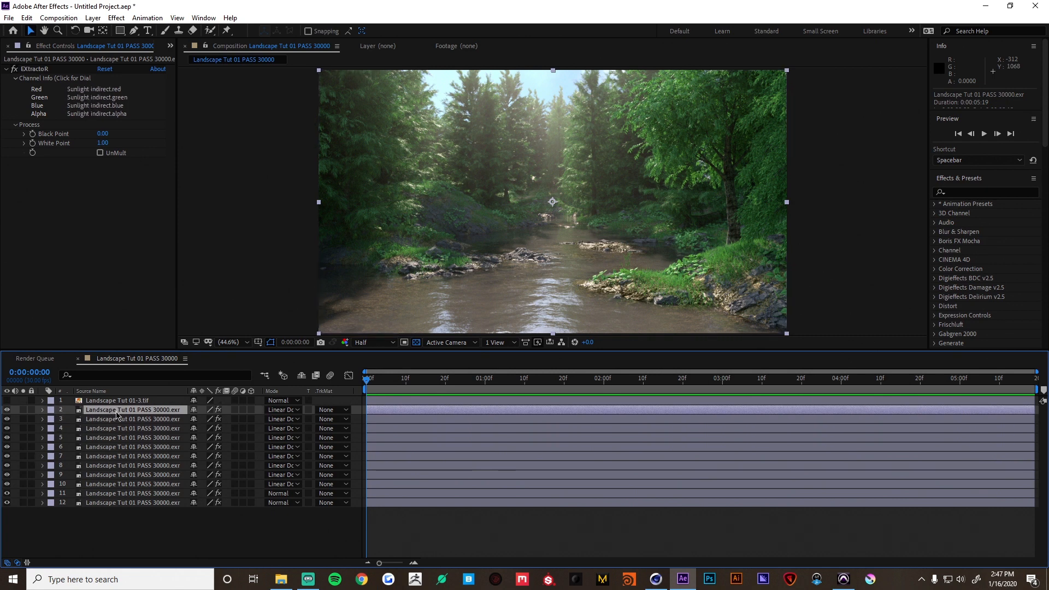
{"action": "left_click", "coordinate": [120, 503]}
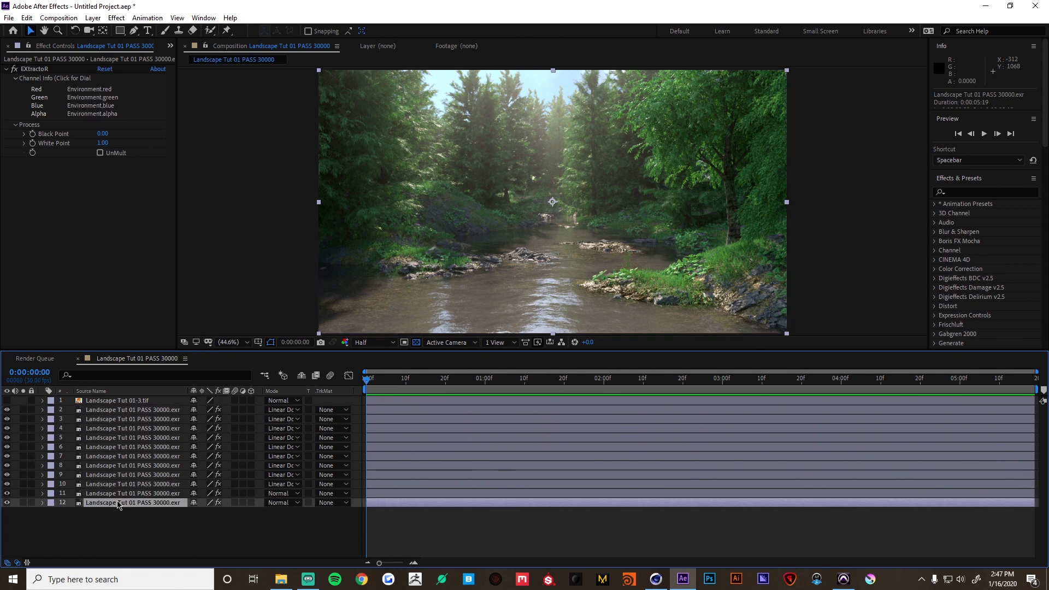
{"action": "left_click", "coordinate": [120, 413]}
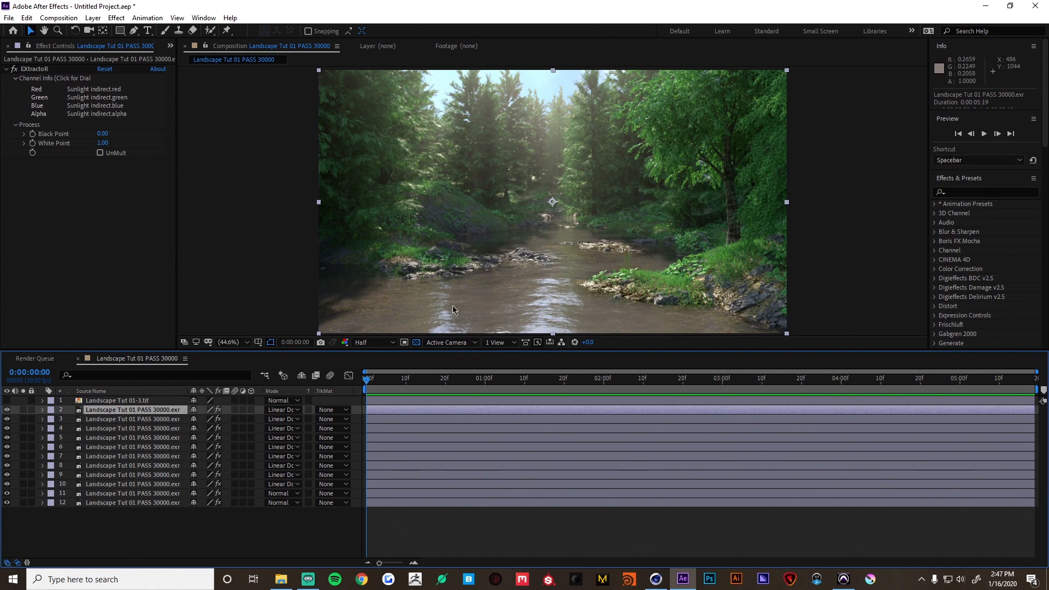
Delete the hidden Landscape Tut 01-3.tif reference layer from the composition
{"action": "left_click", "coordinate": [140, 402]}
{"action": "key", "text": "Delete"}
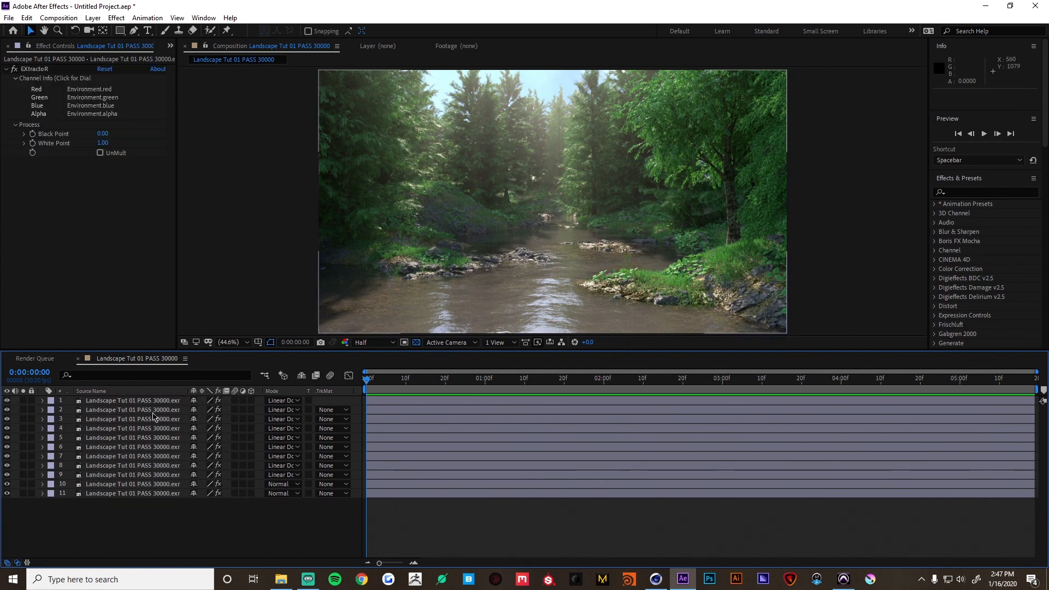
Reveal the Opacity property of all nine Linear Dodge layers and clear the selection
{"action": "left_click", "coordinate": [146, 485]}
{"action": "left_click", "coordinate": [147, 475]}
{"action": "left_click", "coordinate": [154, 401], "text": "shift"}
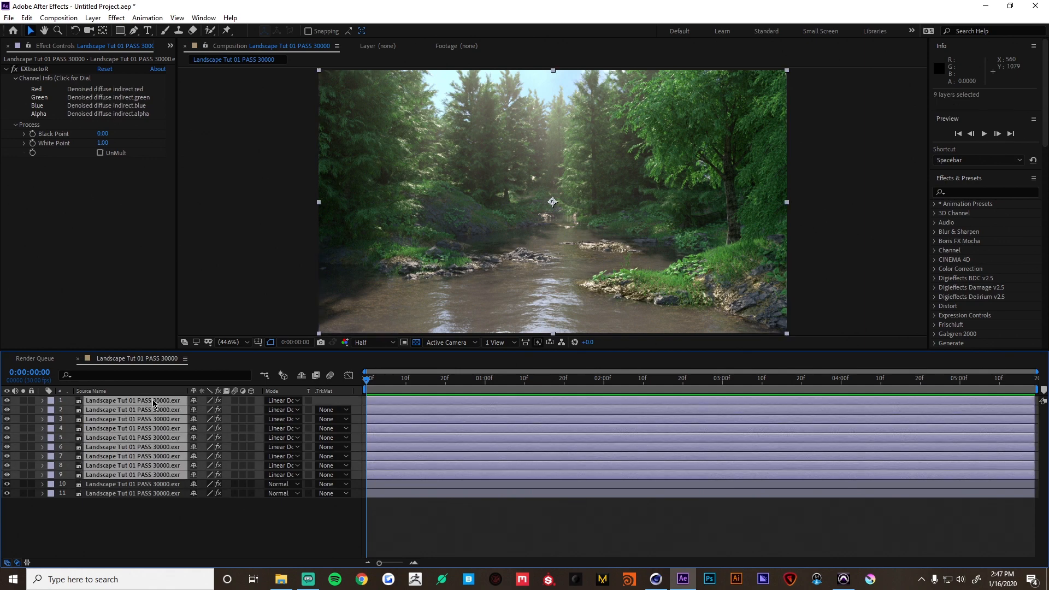
{"action": "key", "text": "t"}
{"action": "left_click", "coordinate": [409, 459]}
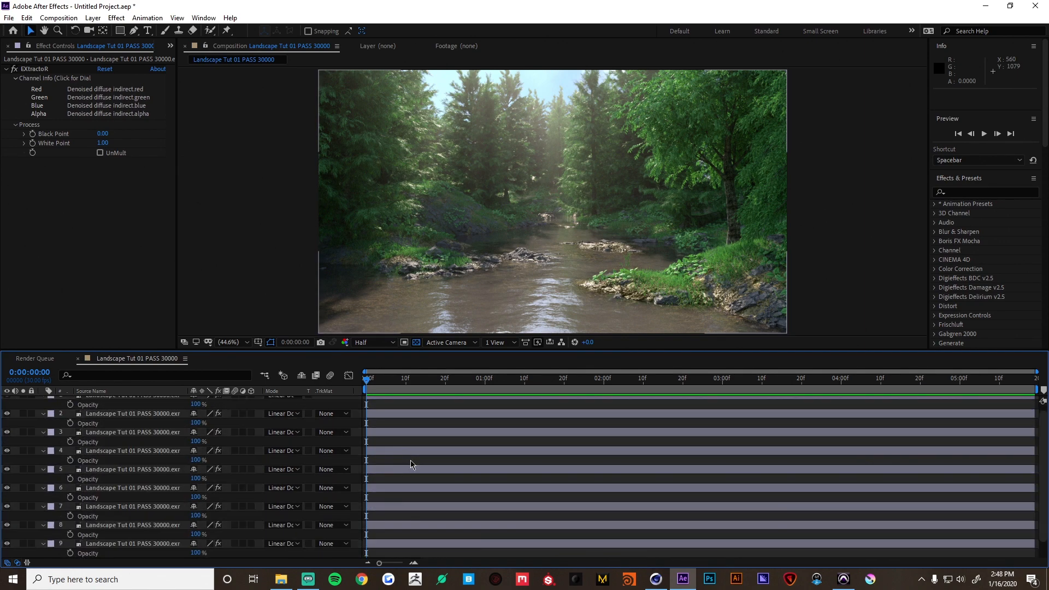
Try other opacity values on the Denoised diffuse indirect and Denoised reflection direct layers, returning both to 100%
{"action": "scroll", "coordinate": [407, 470], "scroll_direction": "down", "scroll_amount": 1}
{"action": "left_click_drag", "start_coordinate": [195, 534], "coordinate": [176, 529]}
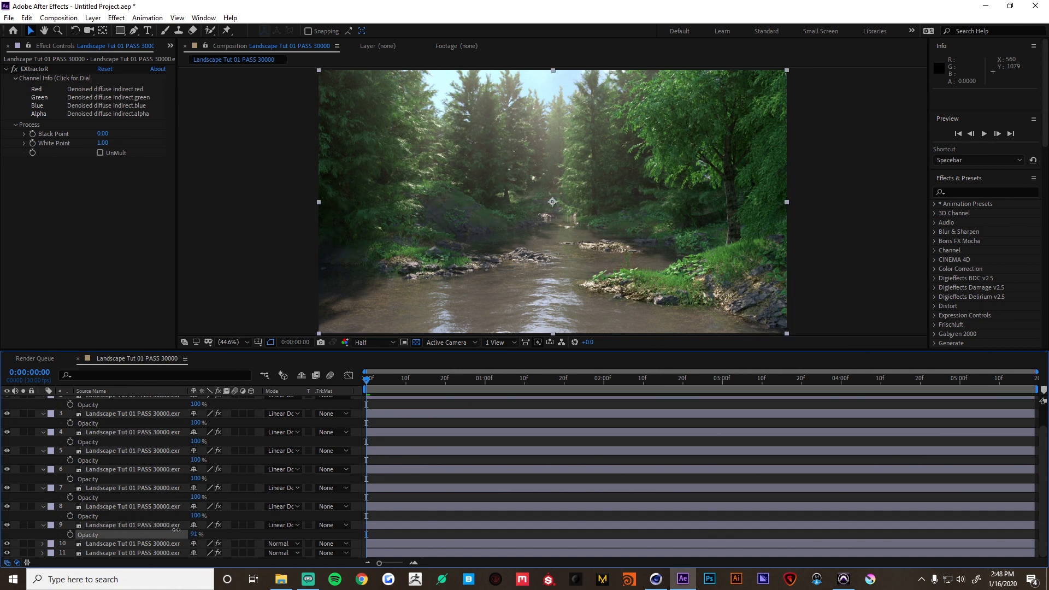
{"action": "left_click", "coordinate": [249, 523]}
{"action": "left_click", "coordinate": [131, 507]}
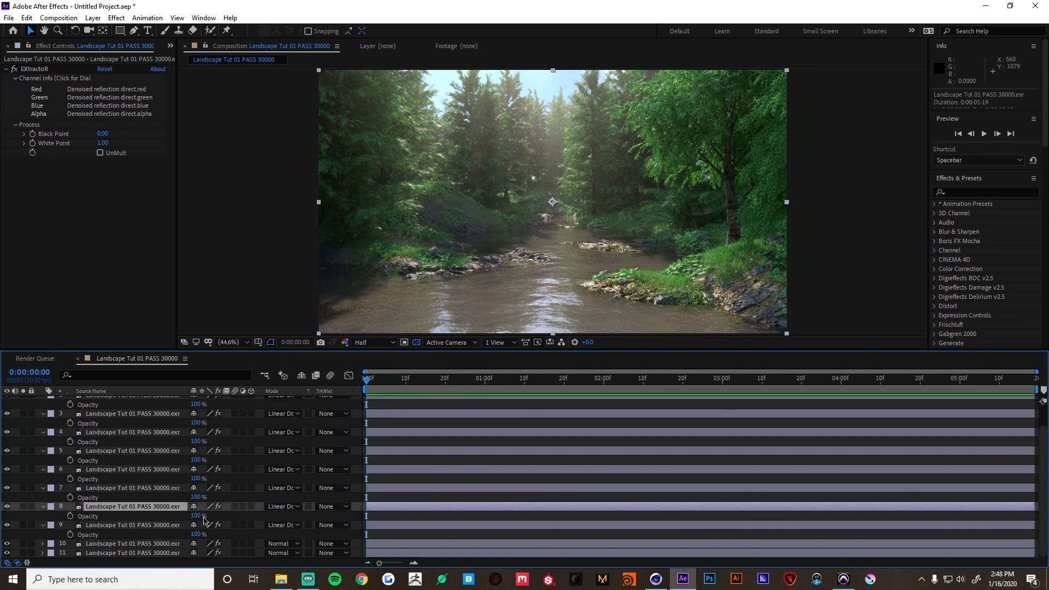
{"action": "left_click_drag", "start_coordinate": [206, 518], "coordinate": [260, 507]}
{"action": "left_click", "coordinate": [173, 508]}
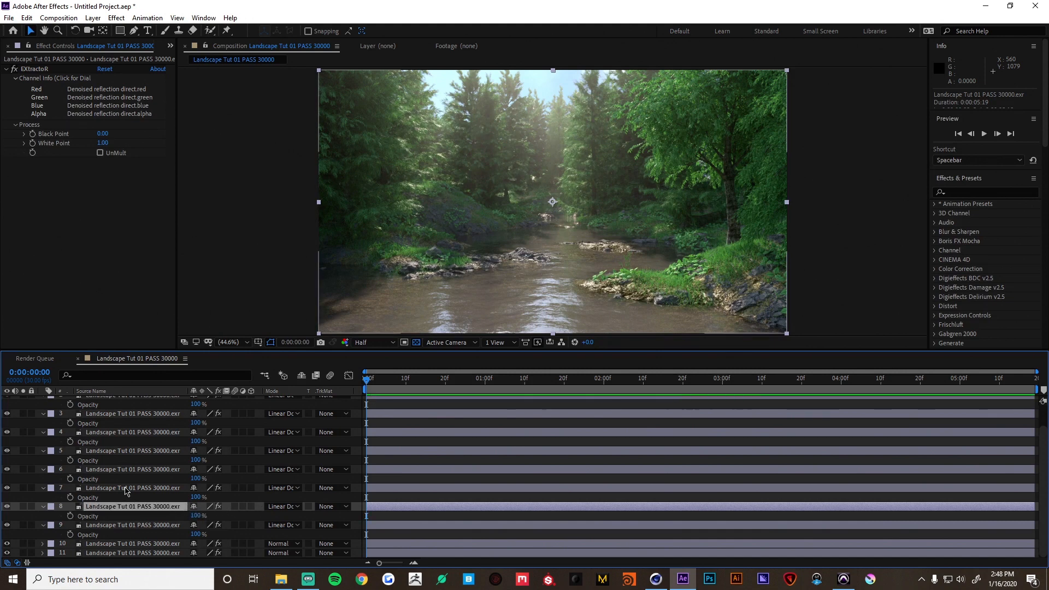
Try the Denoised volume layer at 0% opacity and undo it, and vary the Transmission layer's opacity, ending at 100%
{"action": "left_click", "coordinate": [125, 489]}
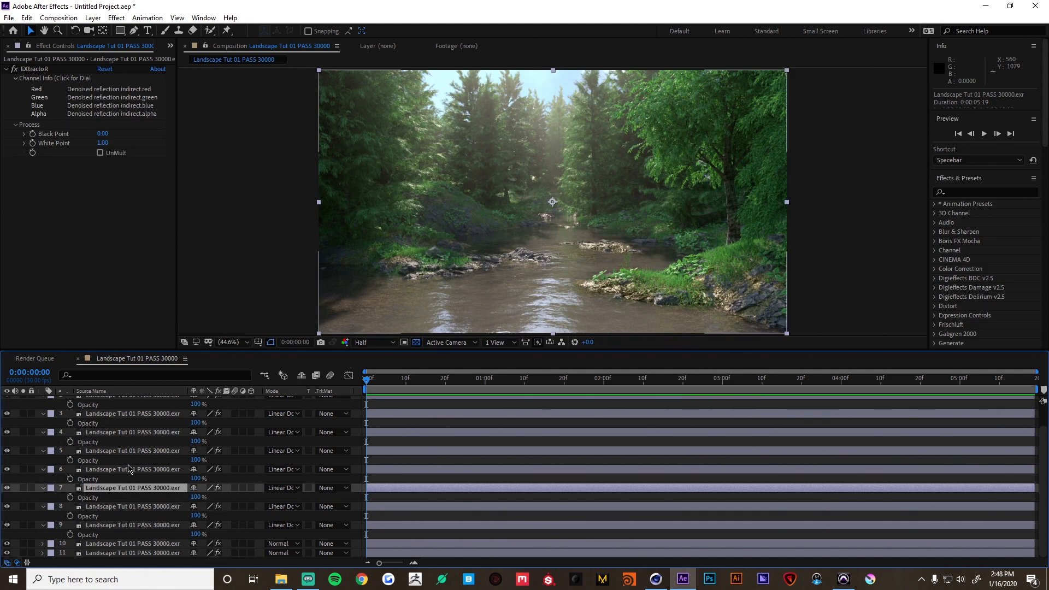
{"action": "left_click", "coordinate": [126, 471]}
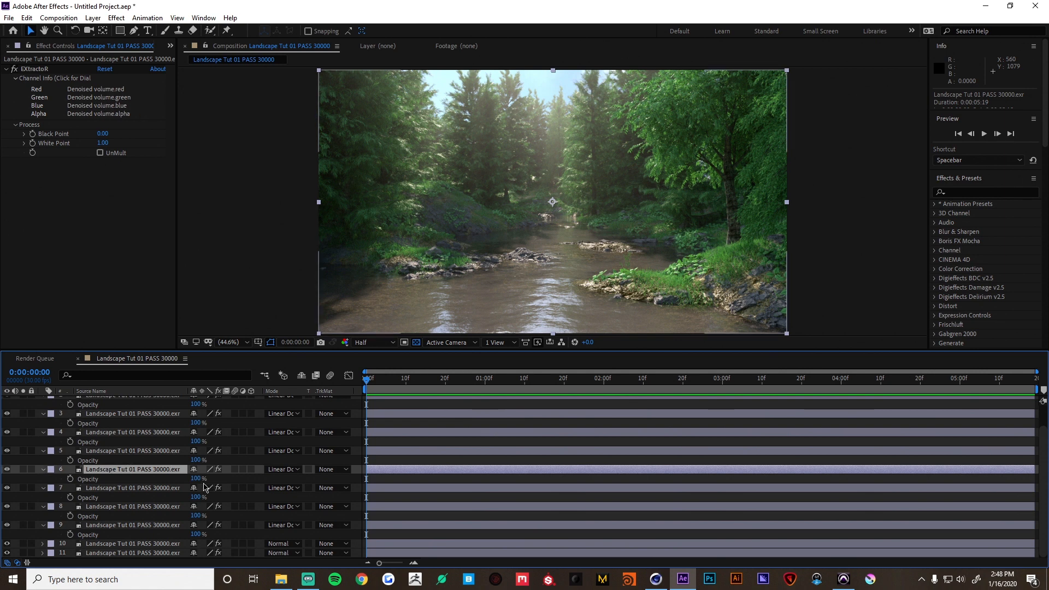
{"action": "left_click_drag", "start_coordinate": [198, 479], "coordinate": [2, 459]}
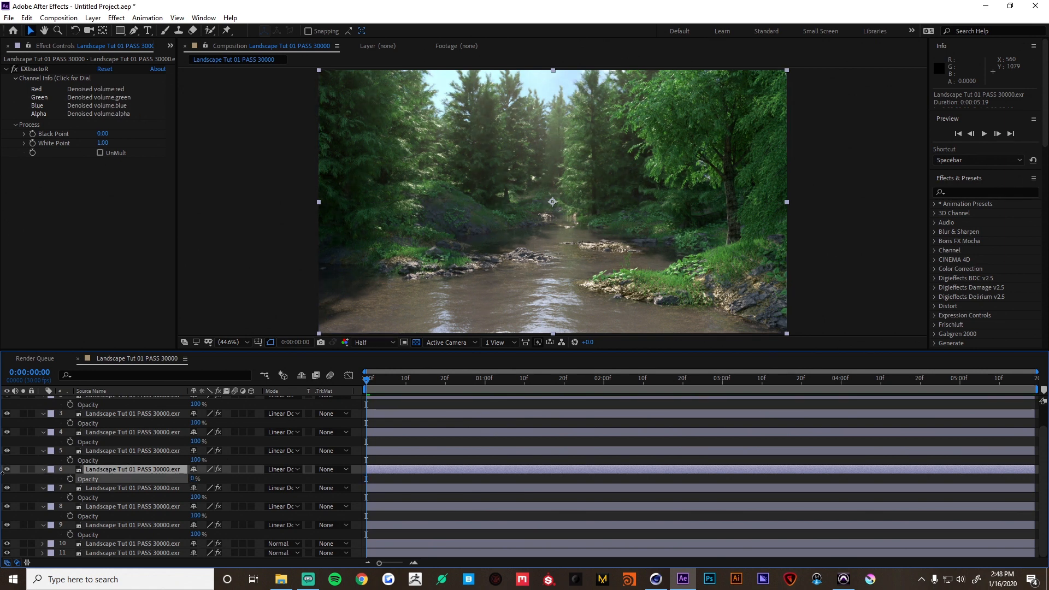
{"action": "key", "text": "ctrl+z"}
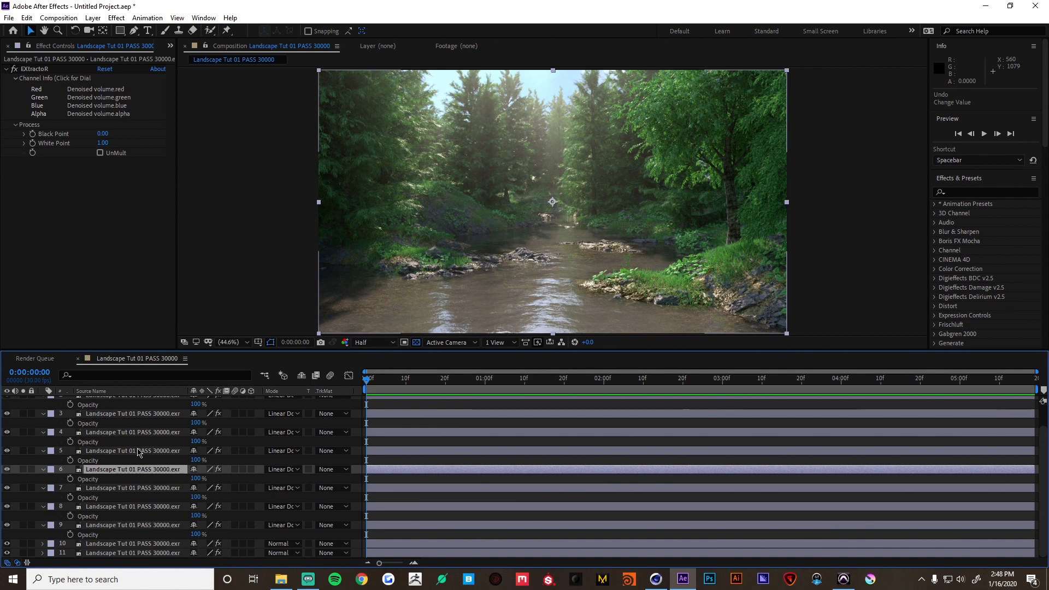
{"action": "left_click", "coordinate": [138, 452]}
{"action": "left_click_drag", "start_coordinate": [196, 460], "coordinate": [568, 247]}
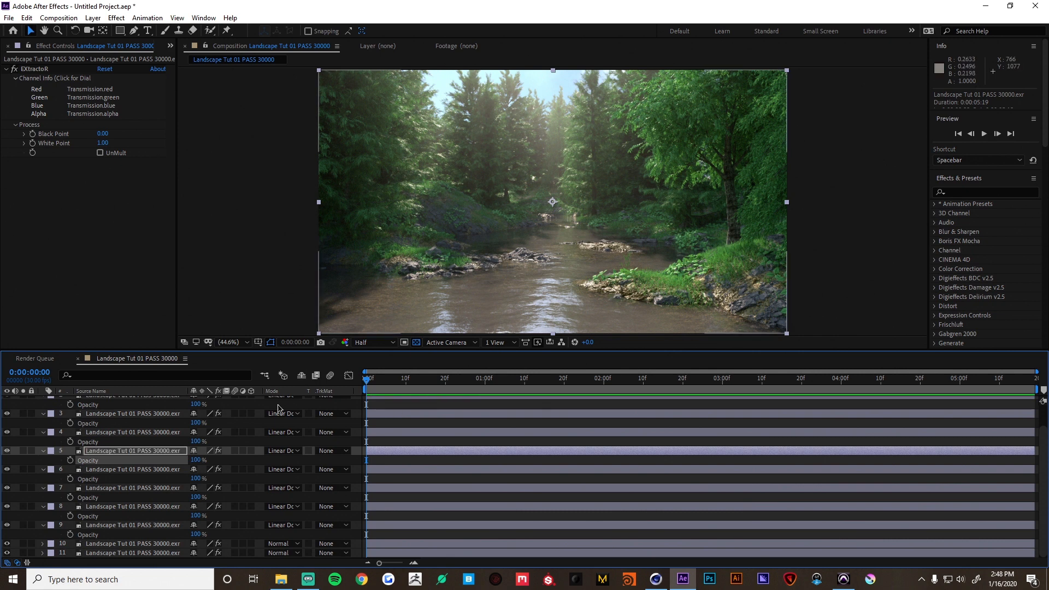
Lower the Transmission layer's opacity to 72% and the Subsurface scattering layer's opacity to 69%
{"action": "left_click_drag", "start_coordinate": [195, 459], "coordinate": [181, 455]}
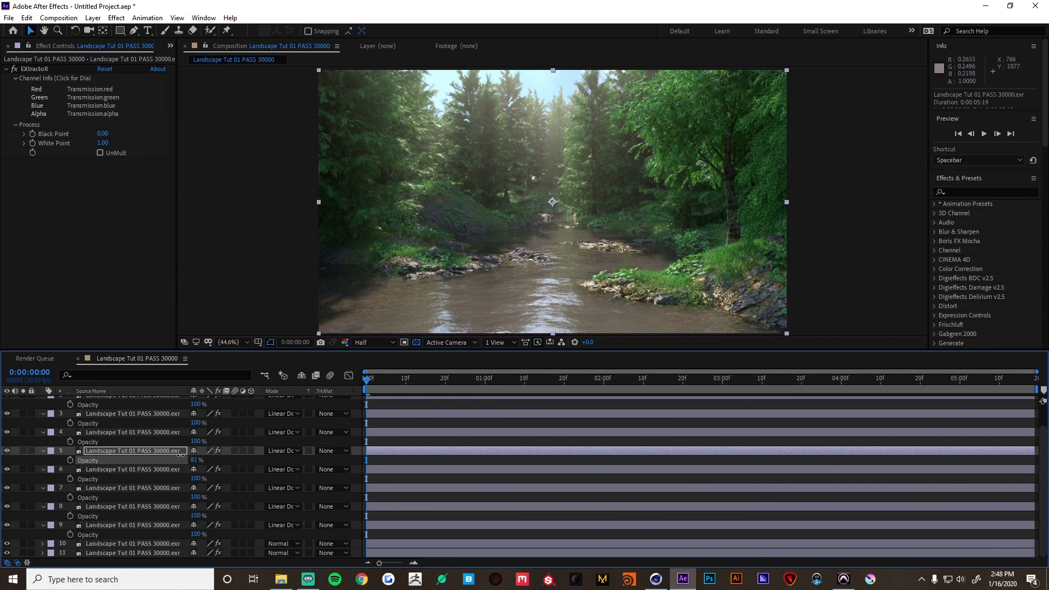
{"action": "left_click", "coordinate": [146, 433]}
{"action": "left_click_drag", "start_coordinate": [196, 441], "coordinate": [139, 428]}
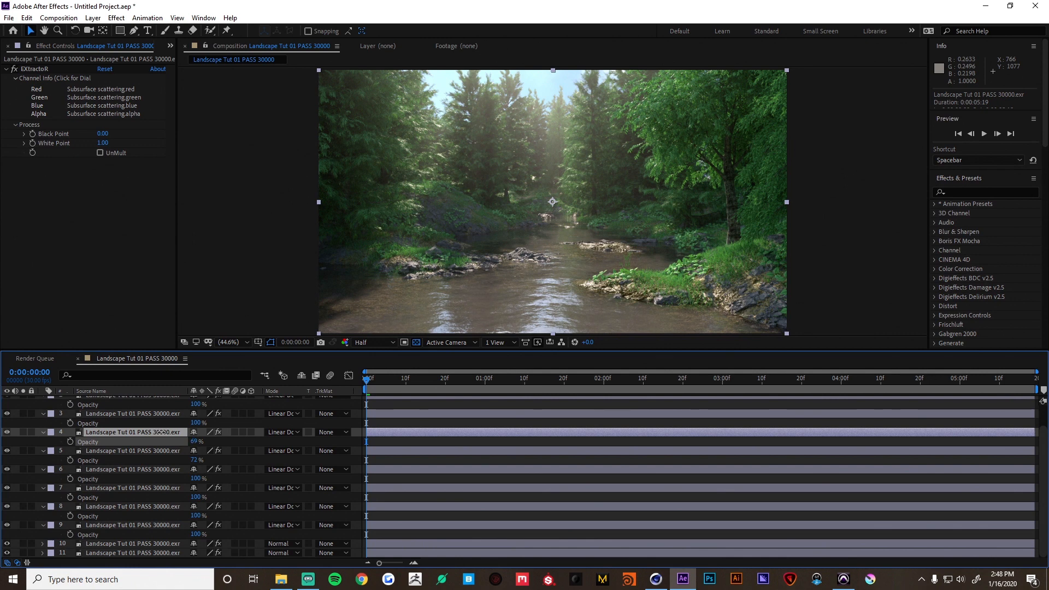
Check the Ambient light indirect layer's contribution by toggling its visibility, and set its opacity to 94%
{"action": "left_click", "coordinate": [128, 414]}
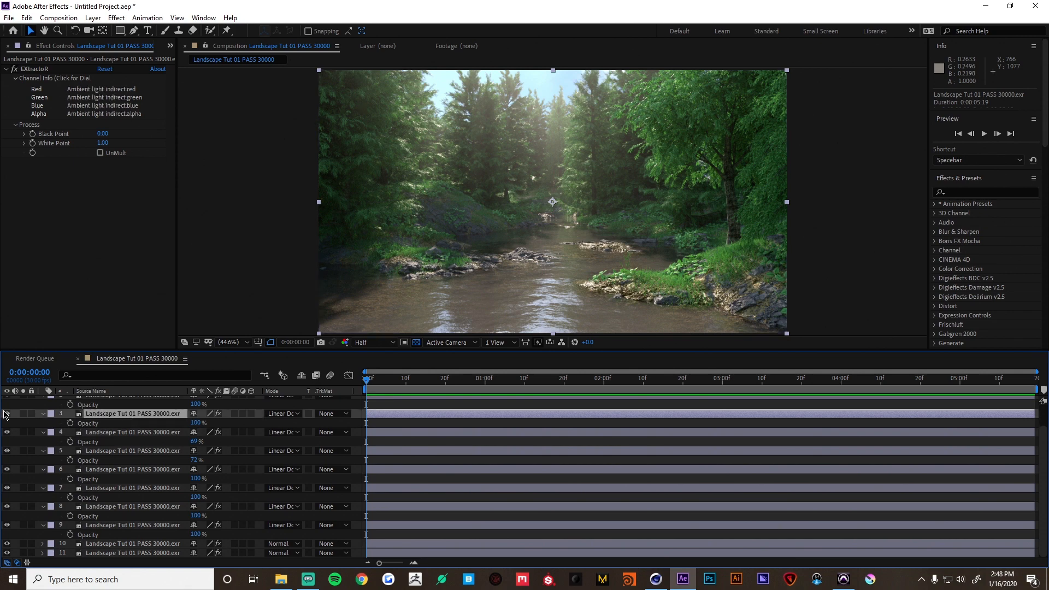
{"action": "left_click", "coordinate": [7, 414]}
{"action": "left_click", "coordinate": [6, 414]}
{"action": "scroll", "coordinate": [116, 420], "scroll_direction": "up", "scroll_amount": 2}
{"action": "left_click_drag", "start_coordinate": [195, 447], "coordinate": [172, 438]}
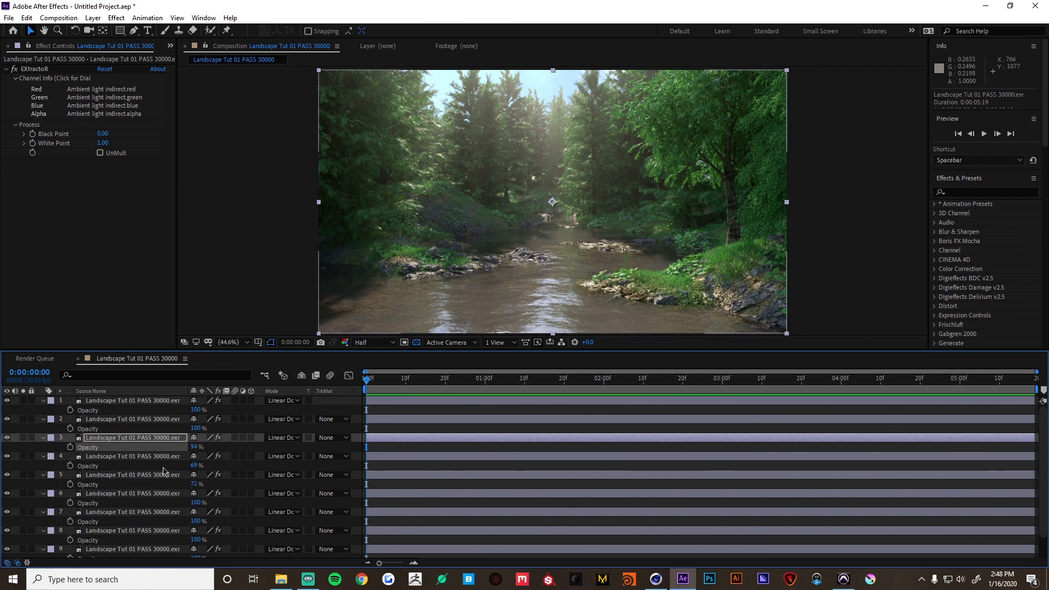
Reduce the Sunlight direct layer's opacity to 45% and the Sunlight indirect layer's opacity to 52%
{"action": "left_click", "coordinate": [167, 420]}
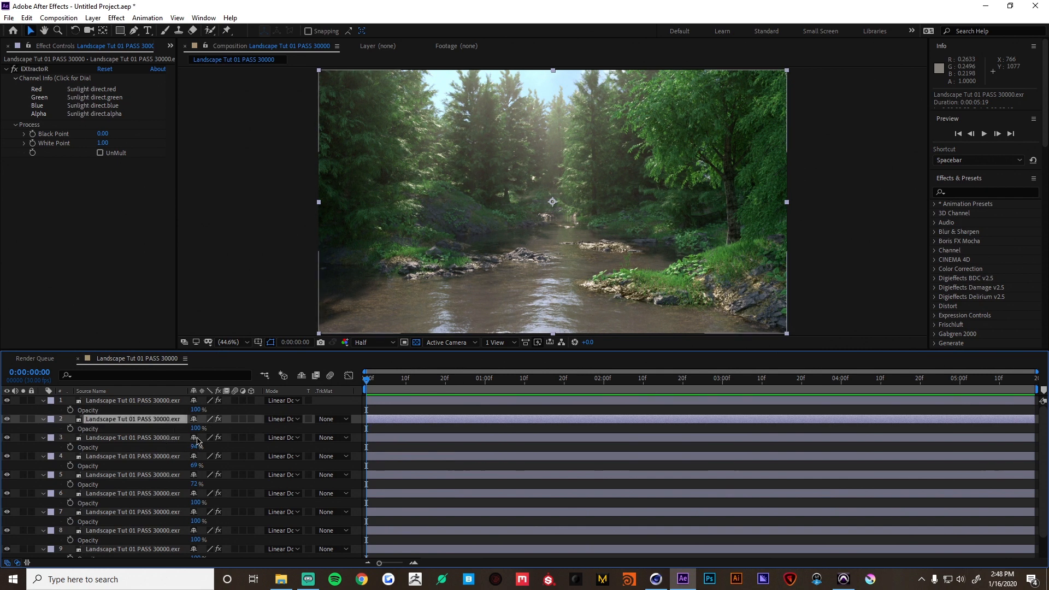
{"action": "left_click_drag", "start_coordinate": [197, 434], "coordinate": [194, 409]}
{"action": "left_click", "coordinate": [147, 402]}
{"action": "scroll", "coordinate": [612, 166], "scroll_direction": "down", "scroll_amount": 2}
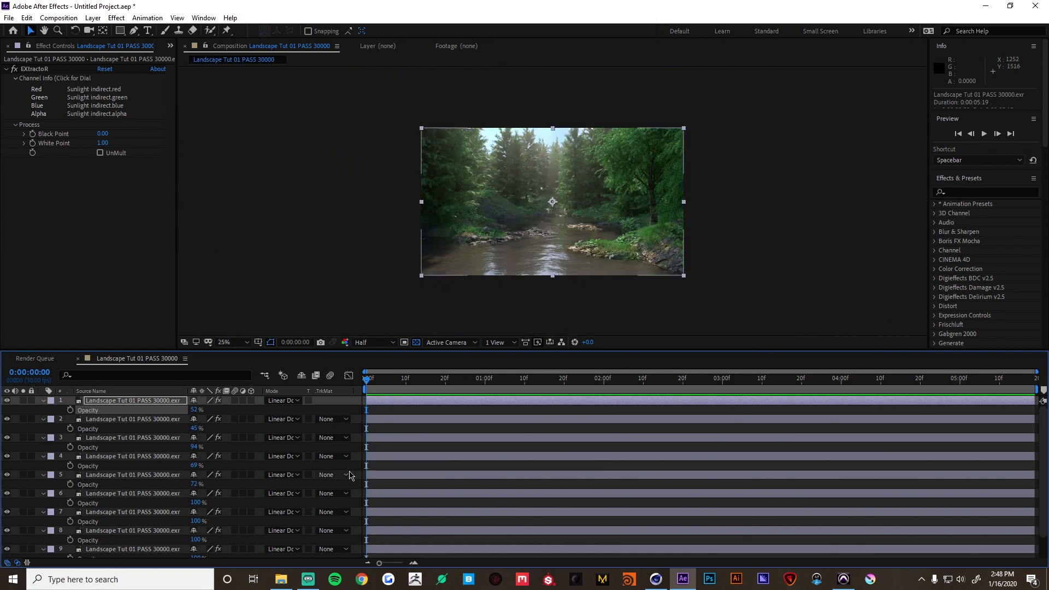
Collapse the Opacity properties of all layers and select the Transmission layer
{"action": "left_click", "coordinate": [386, 416]}
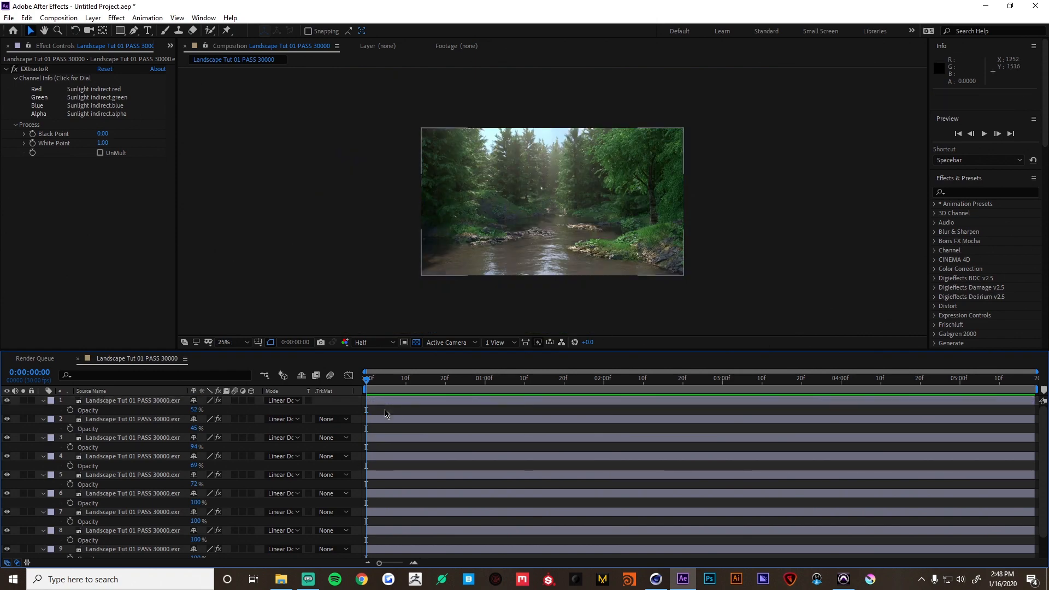
{"action": "key", "text": "t"}
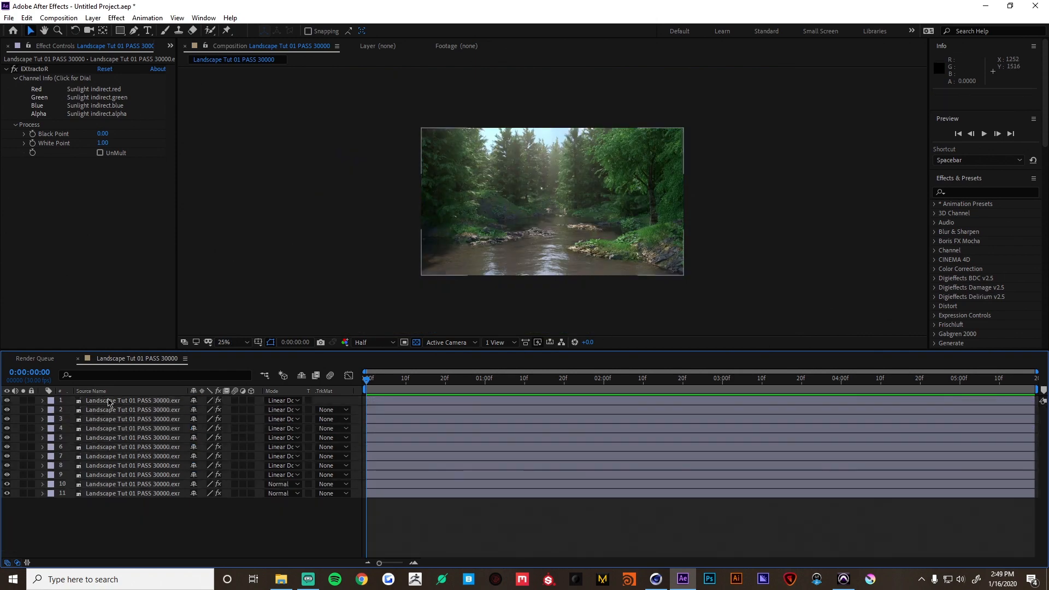
{"action": "left_click", "coordinate": [109, 404]}
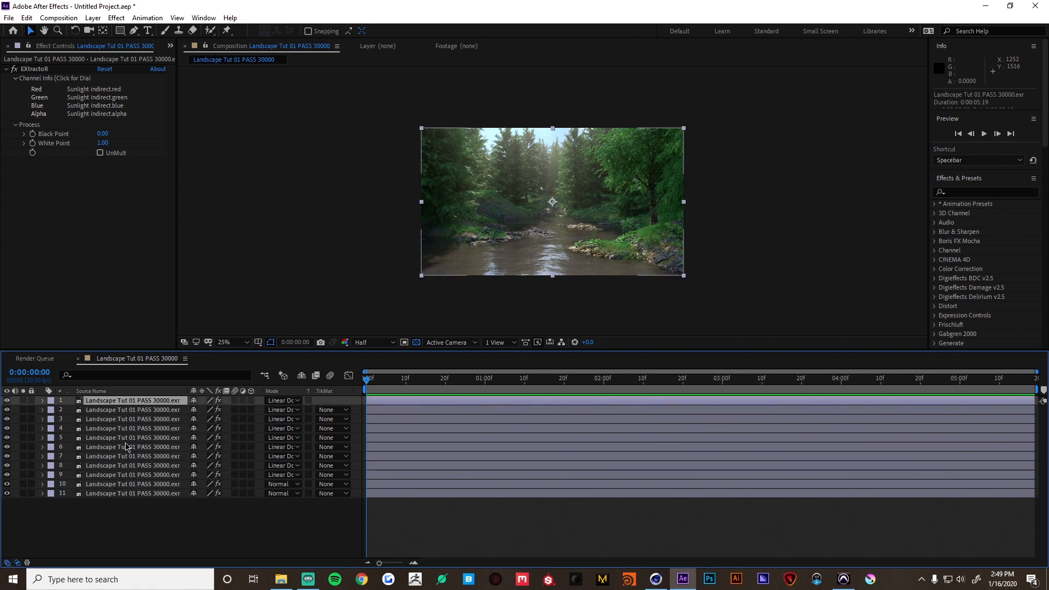
{"action": "left_click", "coordinate": [128, 438]}
Fit the image to the composition viewer and enlarge the viewer by reducing the timeline's height
{"action": "scroll", "coordinate": [600, 188], "scroll_direction": "up", "scroll_amount": 1}
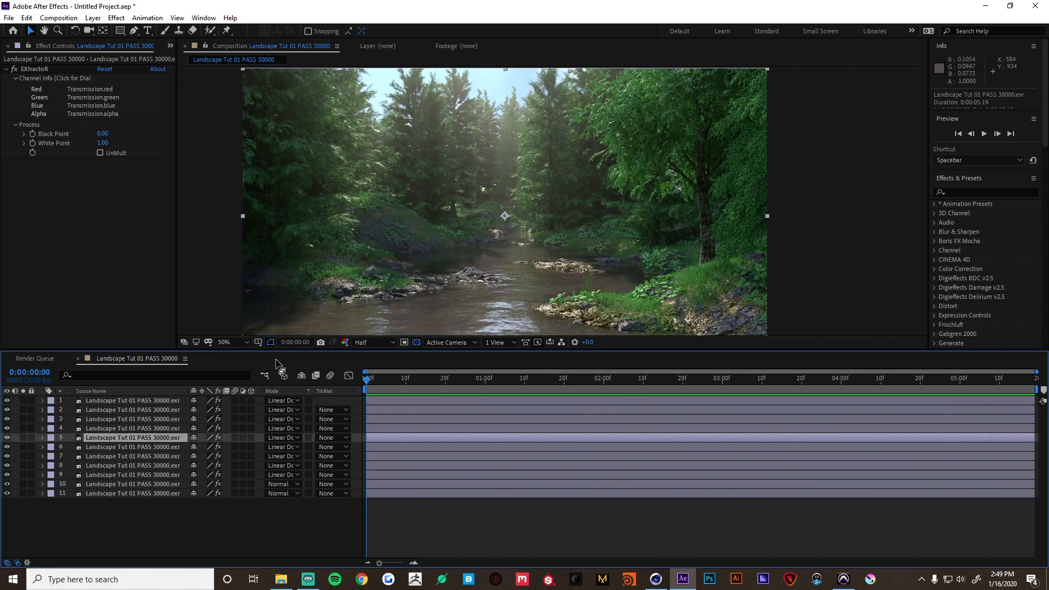
{"action": "left_click", "coordinate": [245, 342]}
{"action": "left_click", "coordinate": [241, 361]}
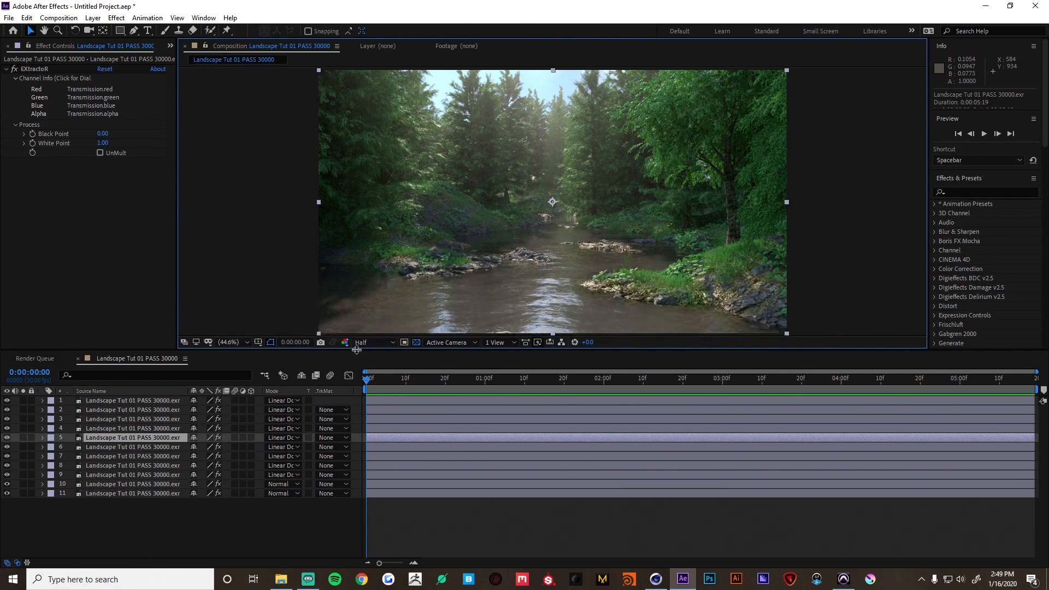
{"action": "left_click_drag", "start_coordinate": [356, 350], "coordinate": [354, 395]}
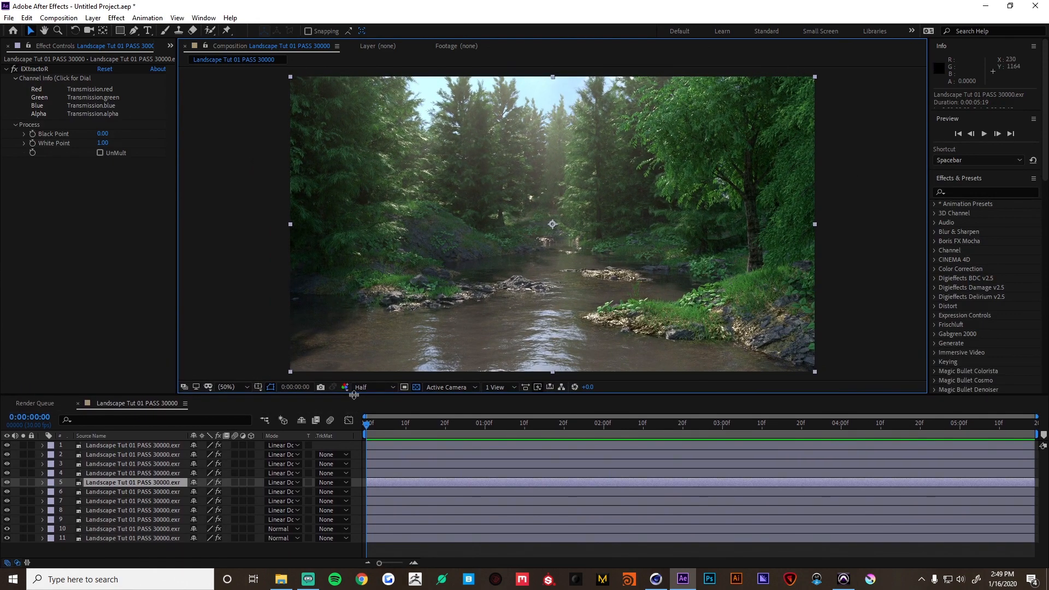